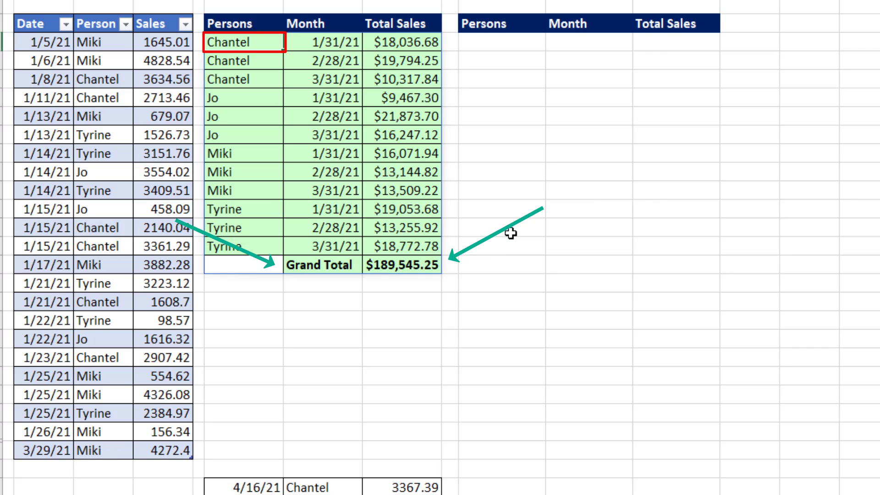
- Copy the 4/16/21 sales record from beneath the report and paste it into the first empty row below the sales table
key(ctrl+c)
click(48, 468)
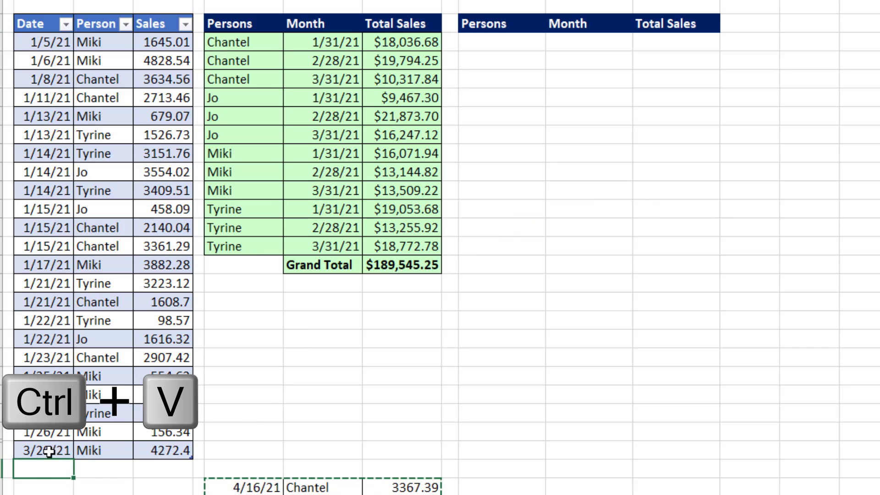
key(ctrl+v)
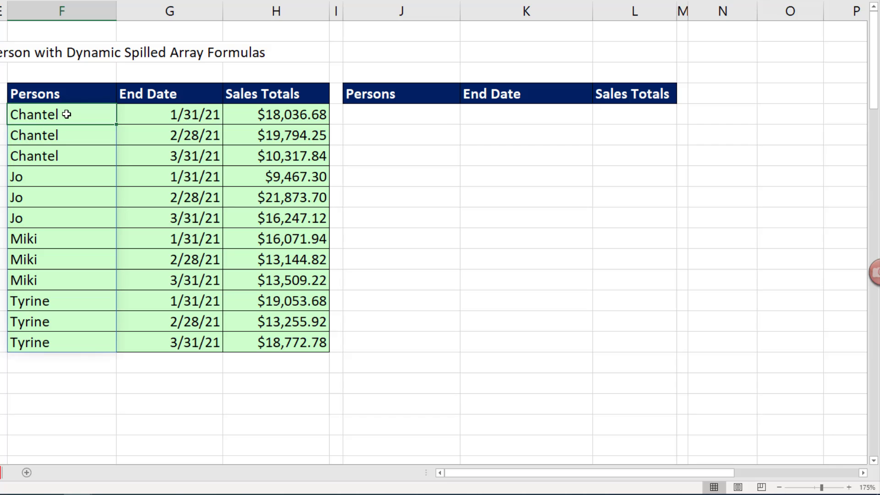
- Examine the existing Persons, End Date and Sales Totals formulas, including the repeated MONTH expressions inside the SUMIFS formula
double_click(121, 114)
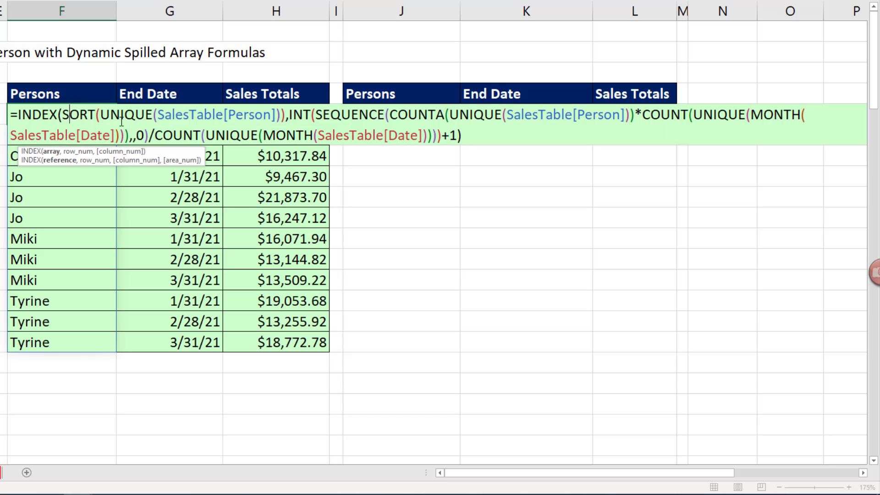
key(Escape)
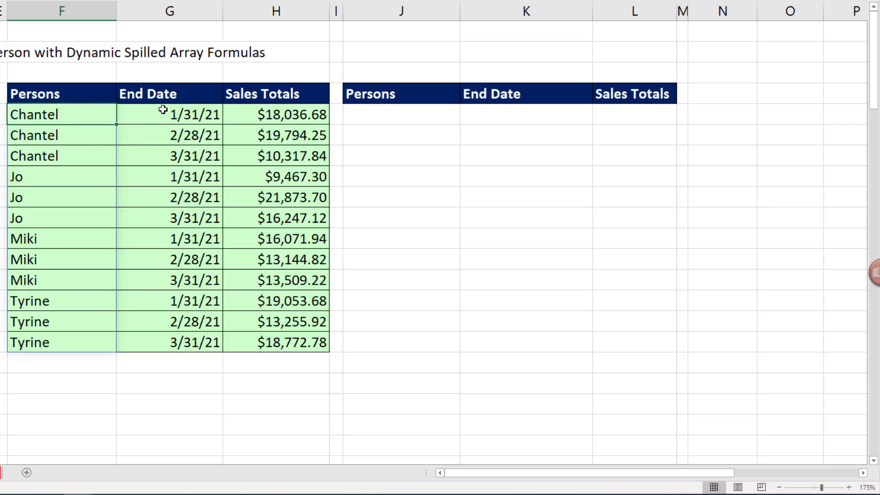
double_click(167, 112)
key(Escape)
double_click(281, 113)
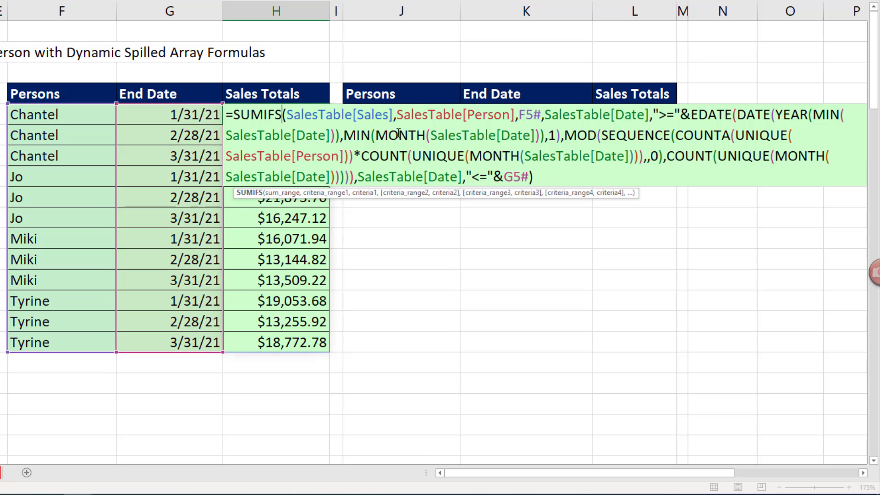
drag(379, 135, 540, 133)
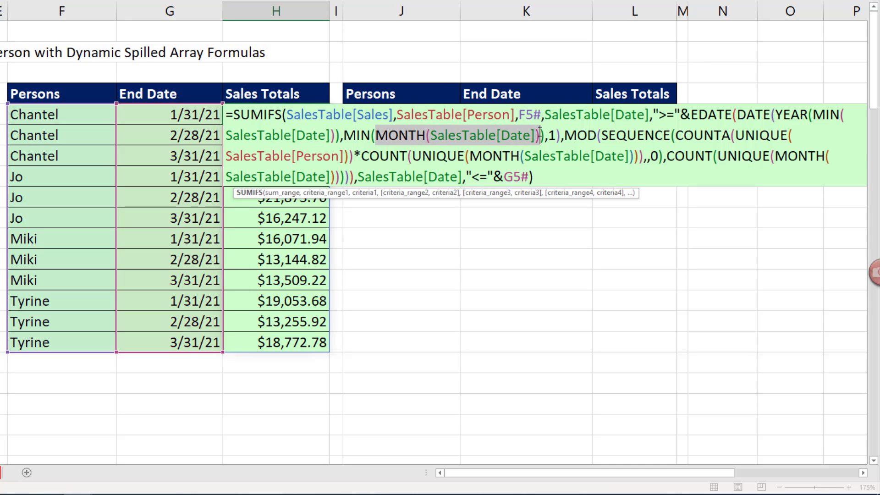
drag(470, 156, 642, 158)
drag(774, 156, 336, 179)
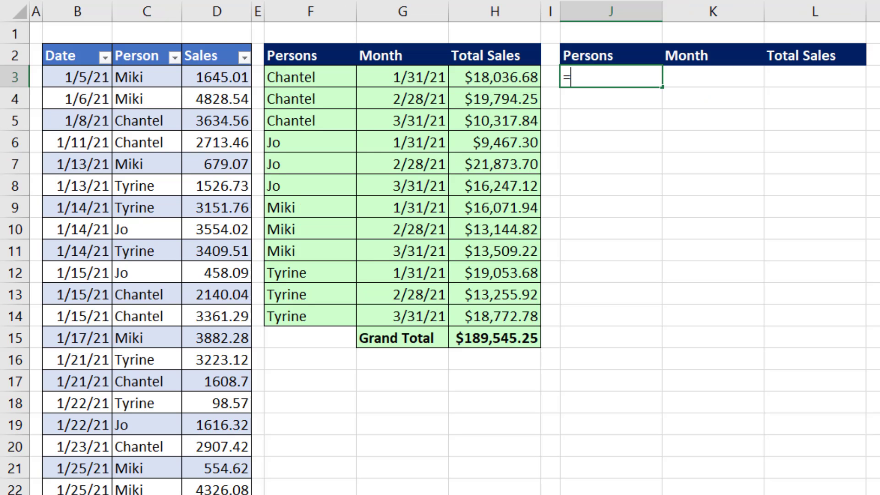
- Start a LET formula in cell J3, under the empty report's Persons header
text(=let)
key(Tab)
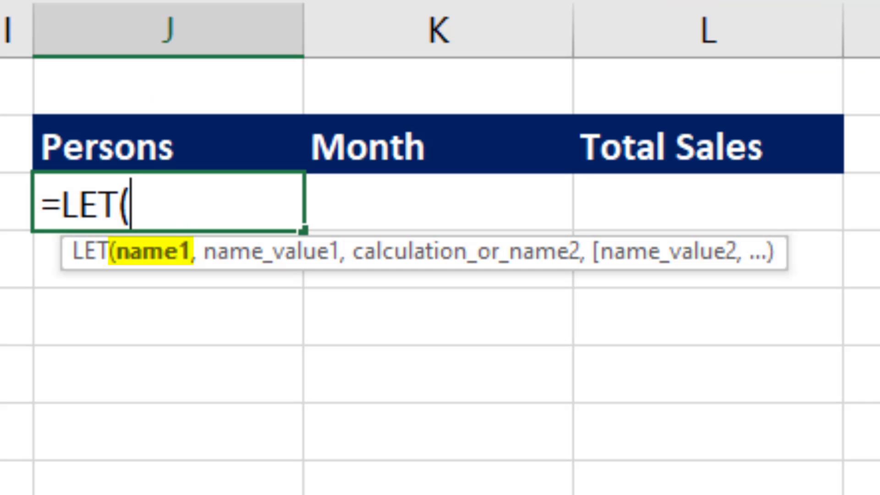
text(,)
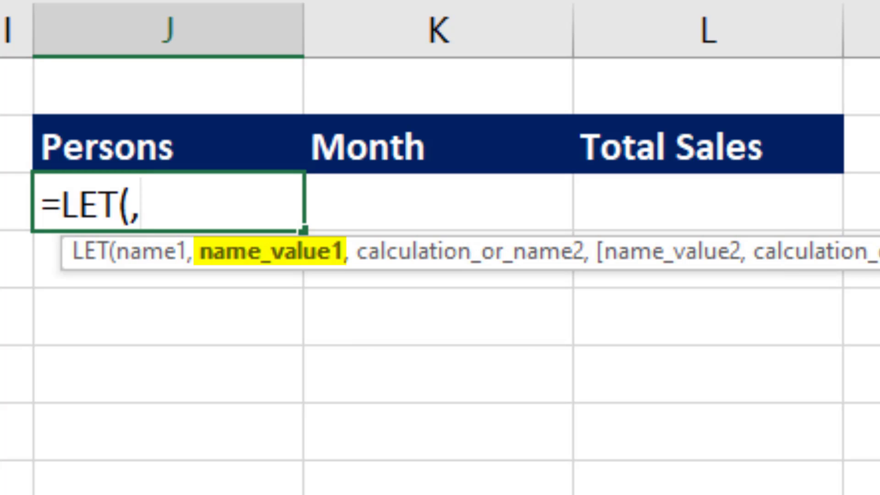
text(,)
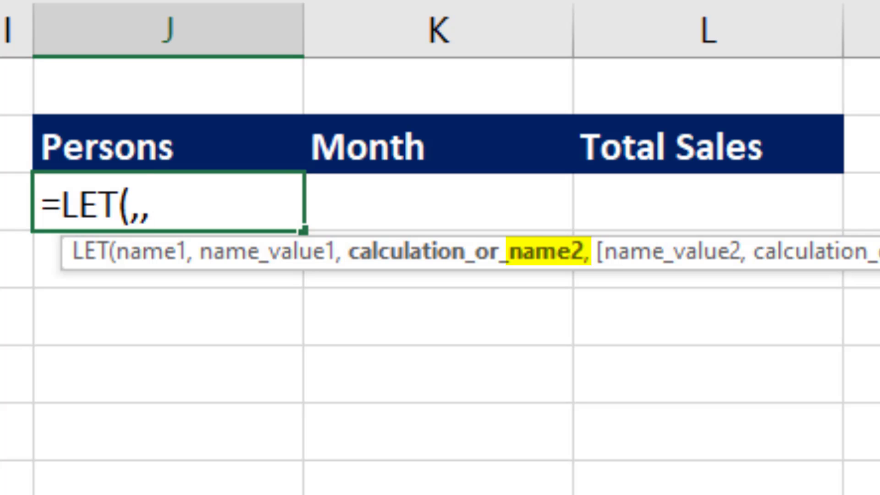
key(BackSpace)
key(BackSpace)
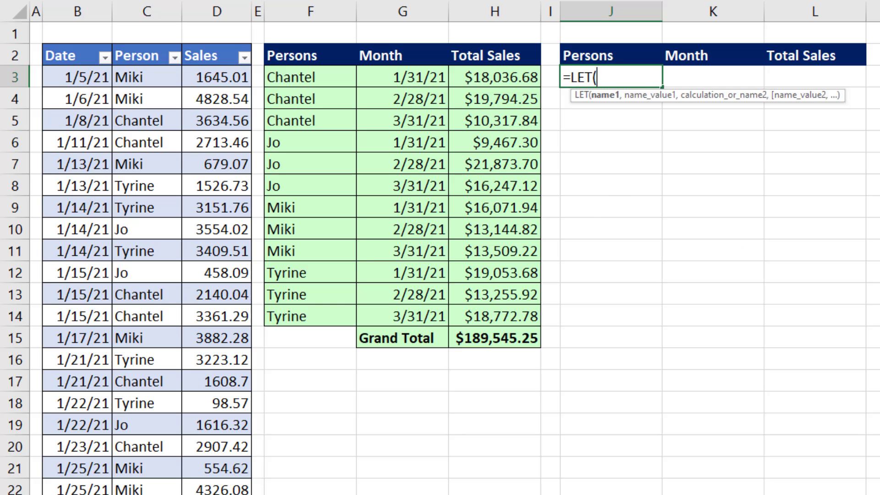
- On a new line of the LET formula, define d as TSales[Date], p as TSales[Person] and s as TSales[Sales]
key(alt+Return)
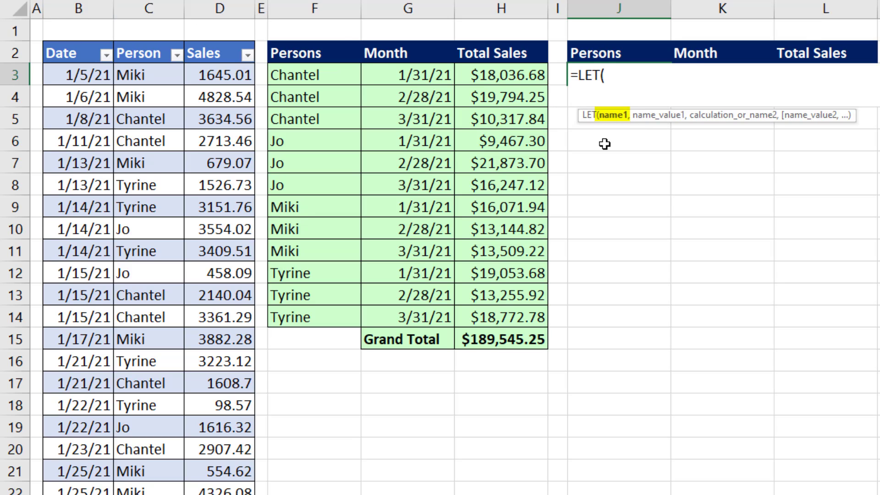
text(d,)
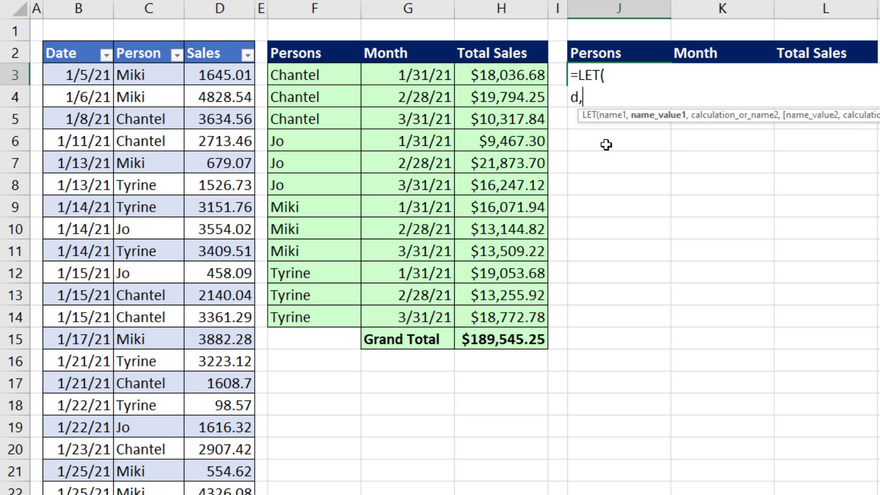
click(70, 41)
text(,p)
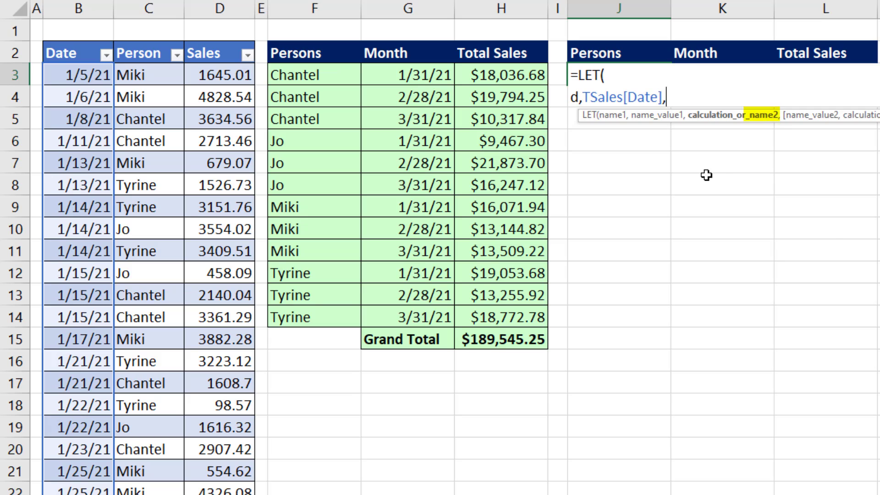
text(,)
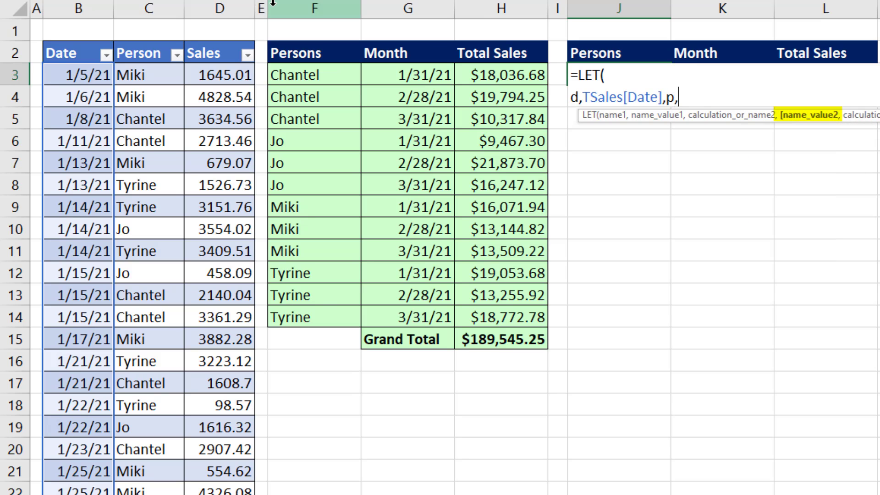
click(151, 38)
text(,s)
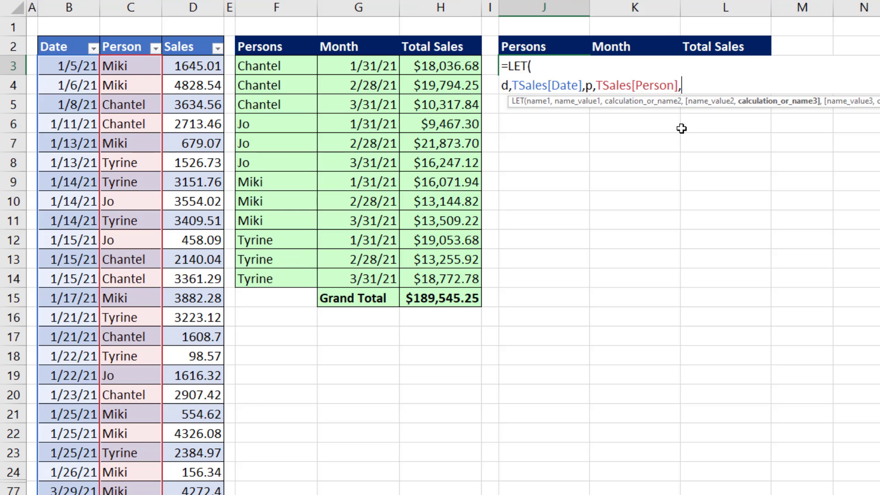
text(,)
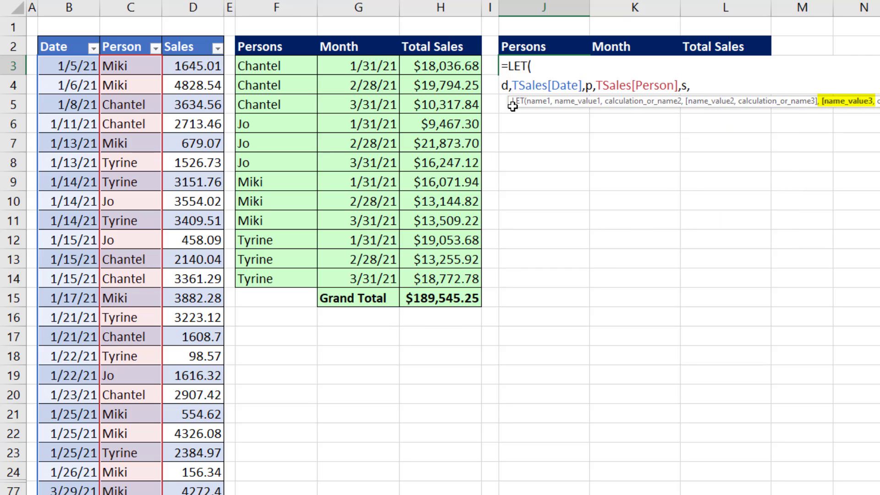
click(187, 36)
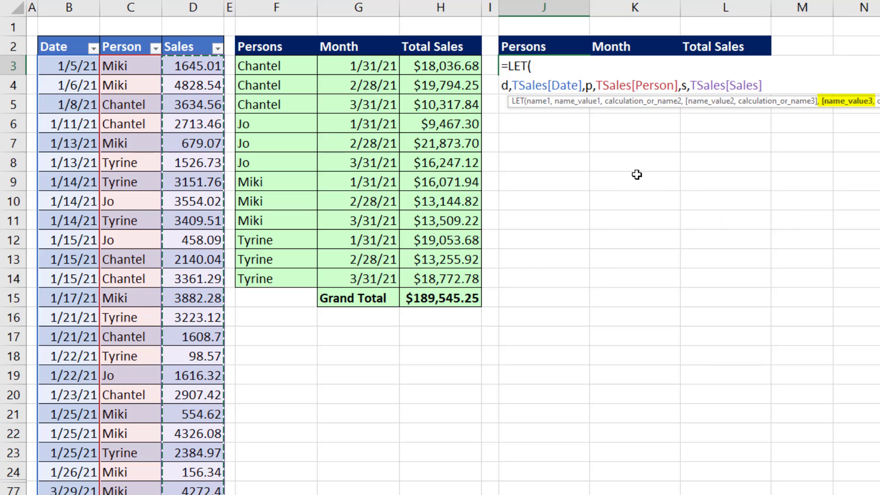
text(,)
- On the next line of the LET formula, define the variable dmin as MIN(d)
key(alt+Return)
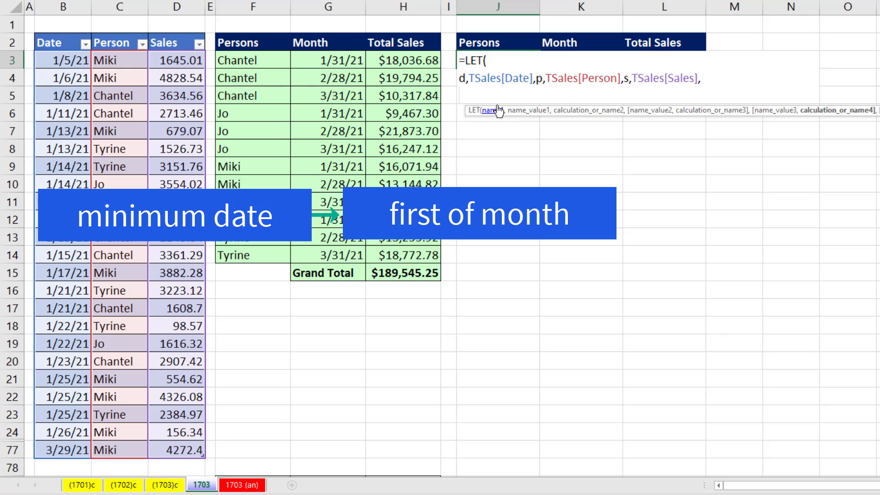
text(d)
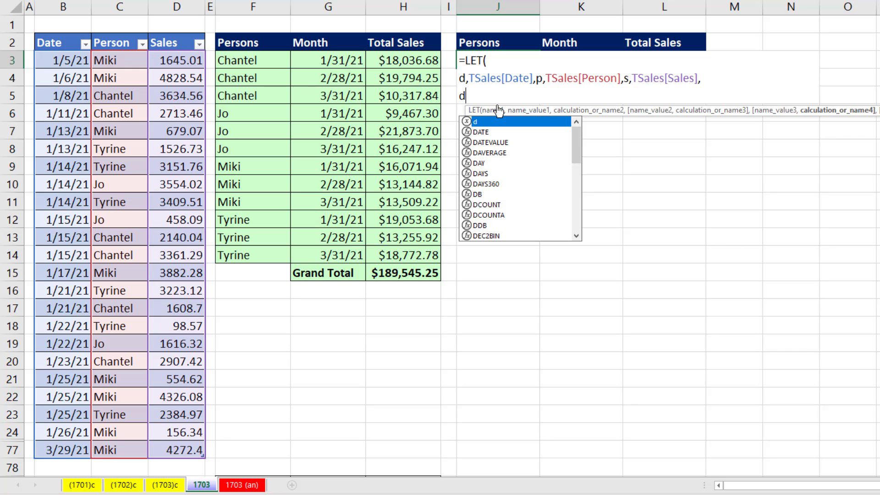
text(min,min)
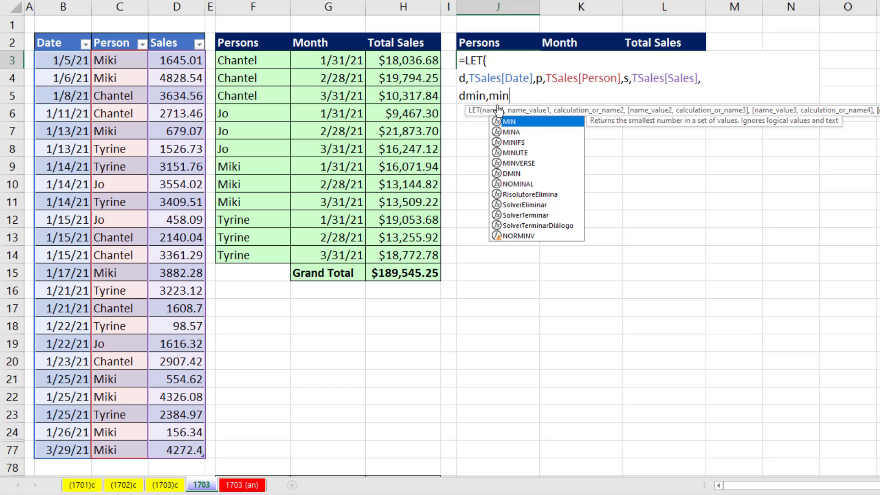
key(Tab)
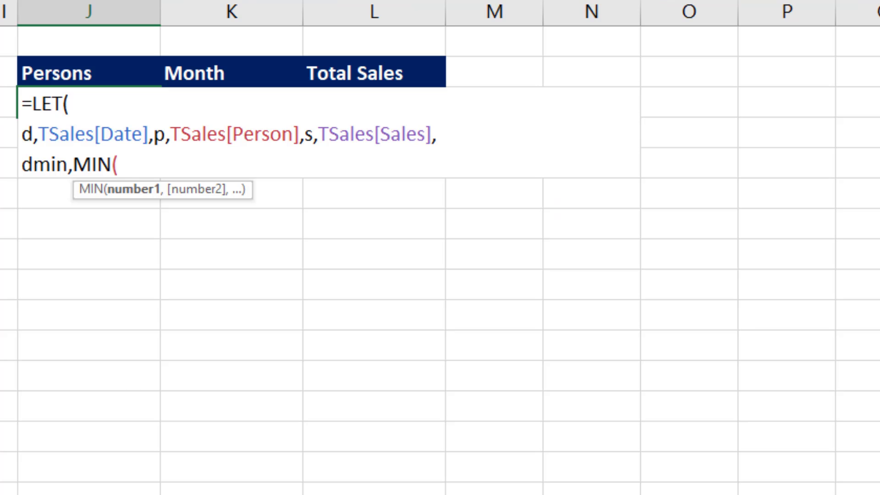
text(d)
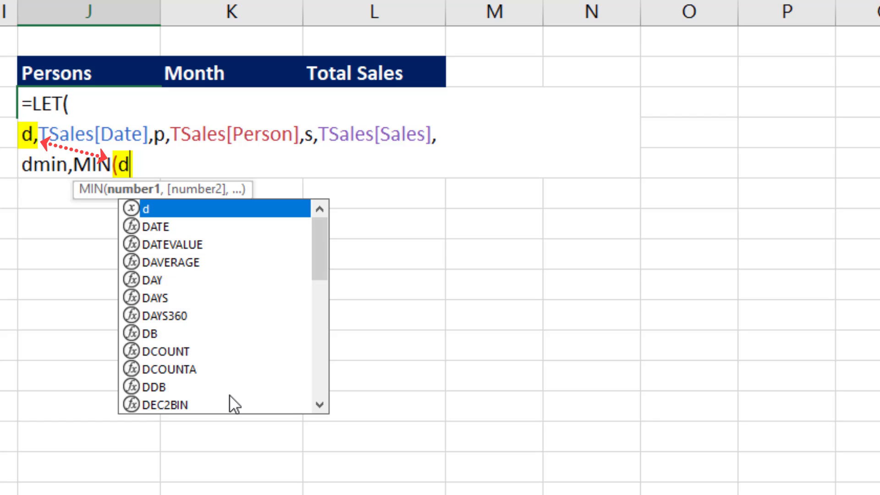
text())
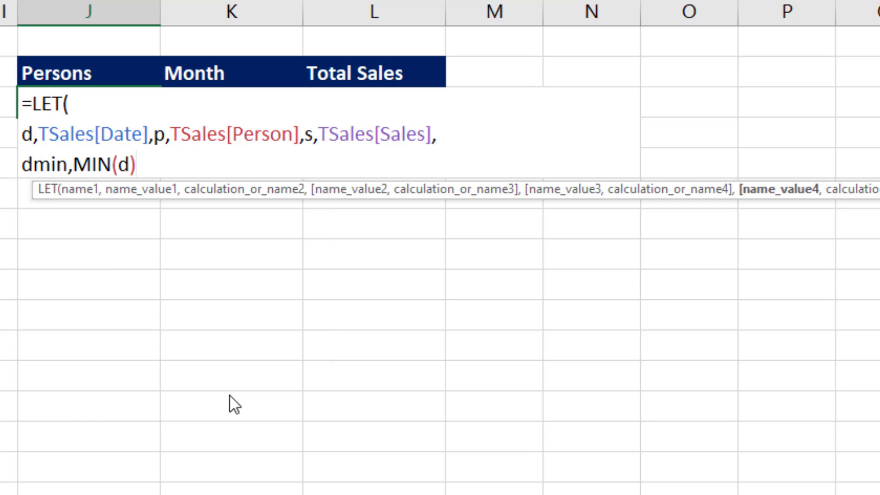
drag(733, 196, 116, 199)
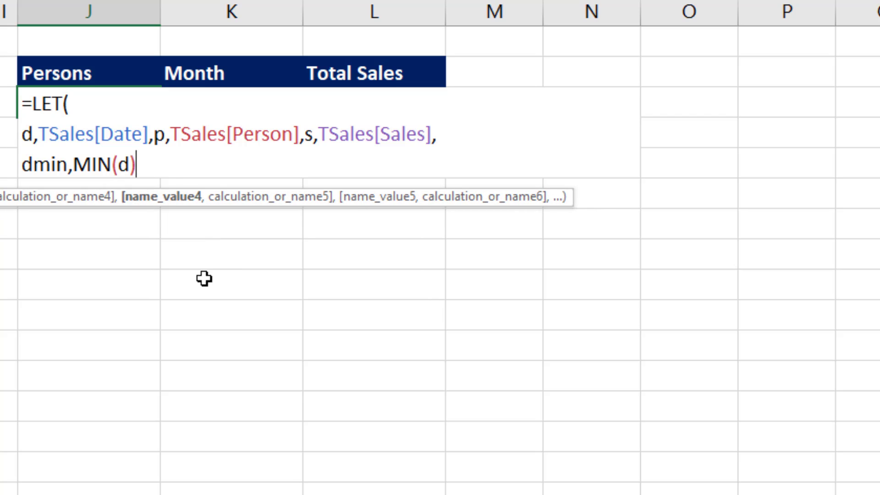
text(,)
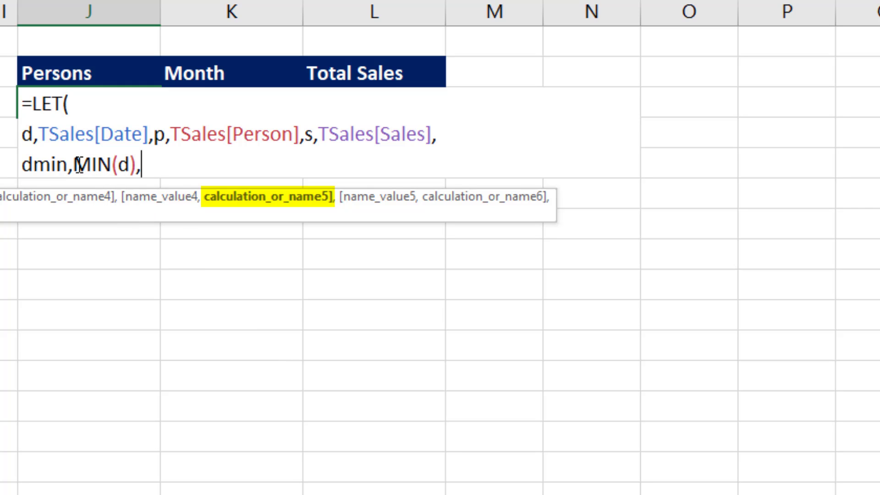
- Finish the LET formula with dmin as its returned result, enter it in J3, and format the cell as Short Date
drag(79, 168, 139, 170)
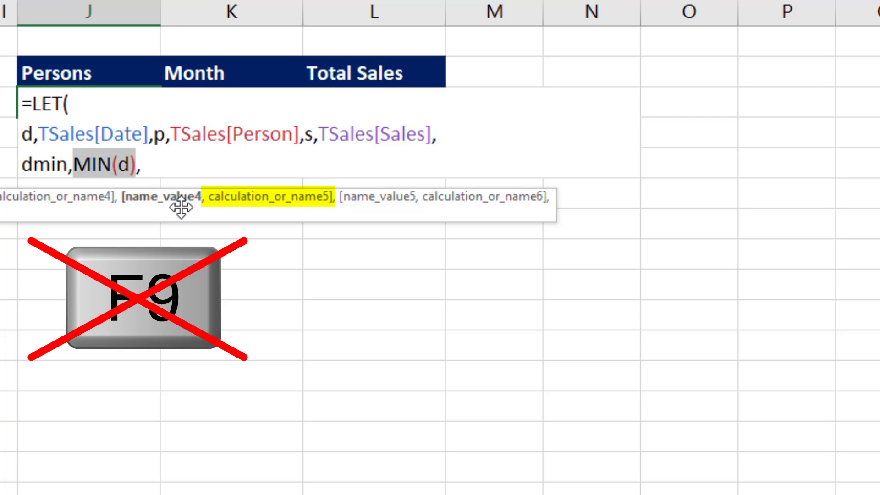
click(171, 169)
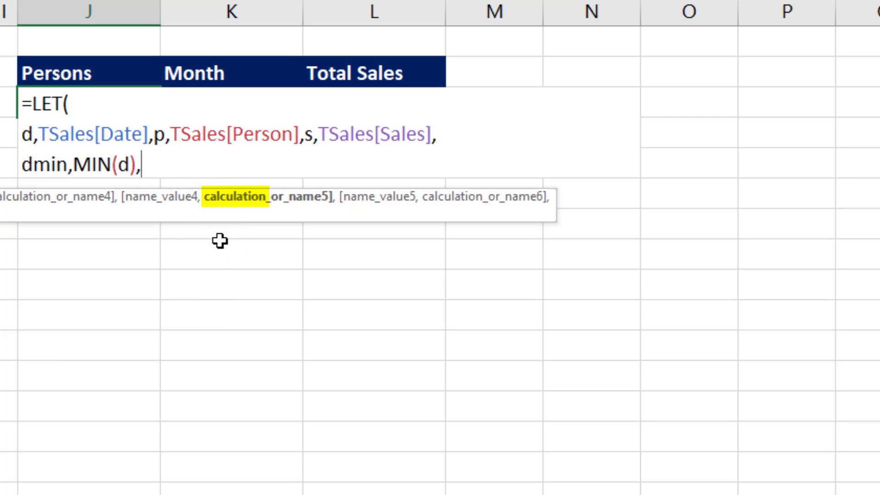
text(dmin)
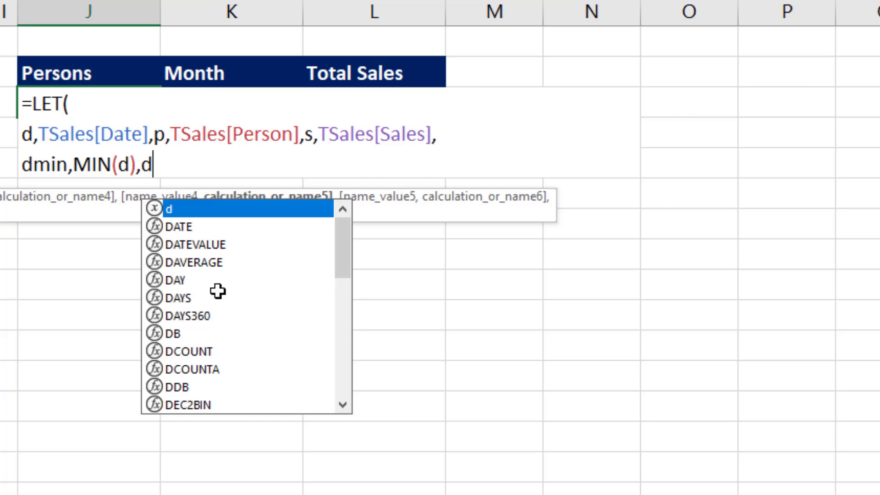
text())
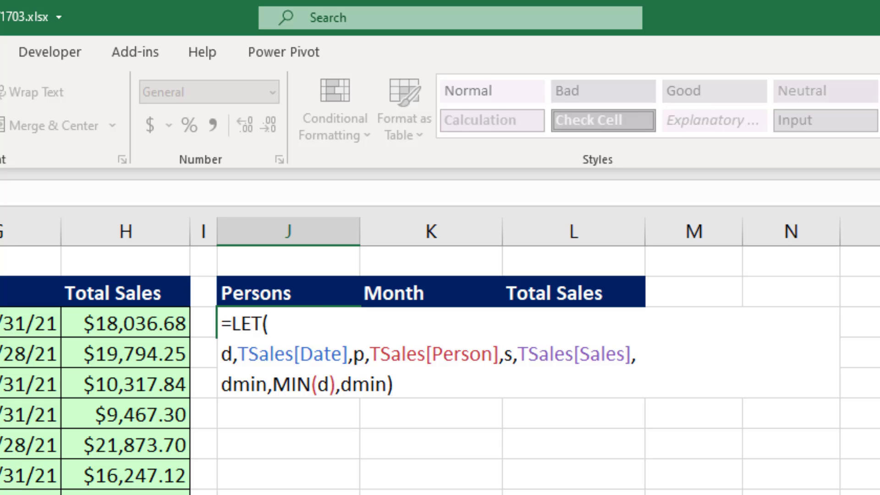
key(ctrl+Return)
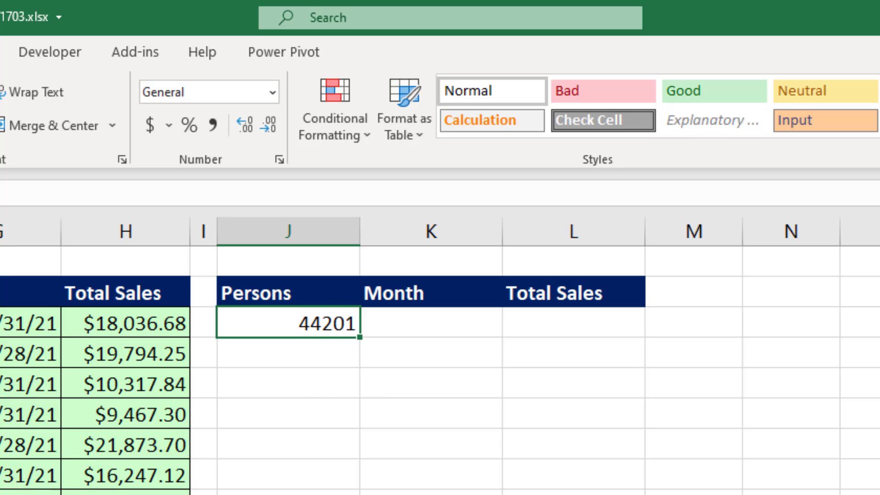
click(272, 92)
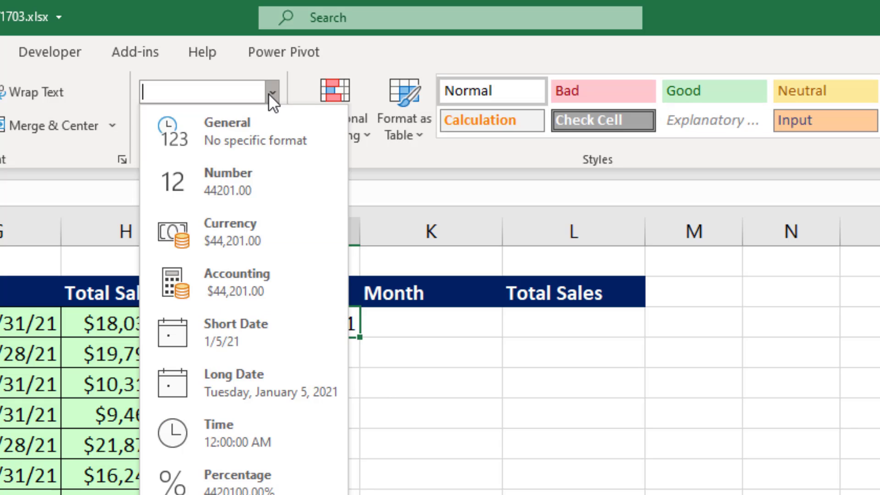
click(296, 344)
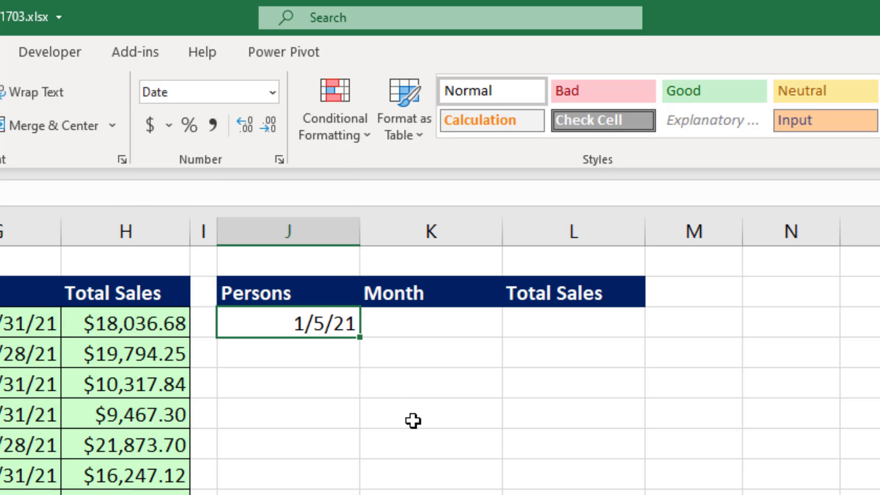
- Reopen the J3 formula for editing and remove the returned dmin and closing parenthesis after MIN(d)
key(F2)
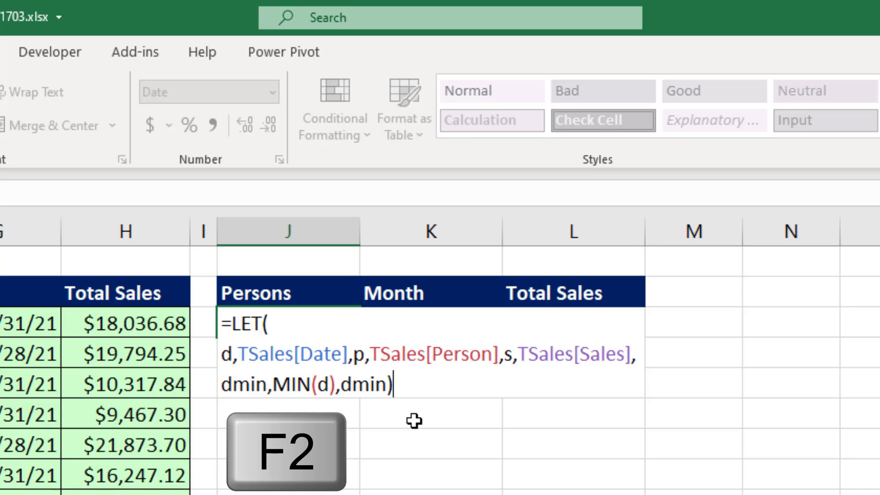
key(BackSpace)
key(BackSpace)
key(BackSpace)
key(BackSpace)
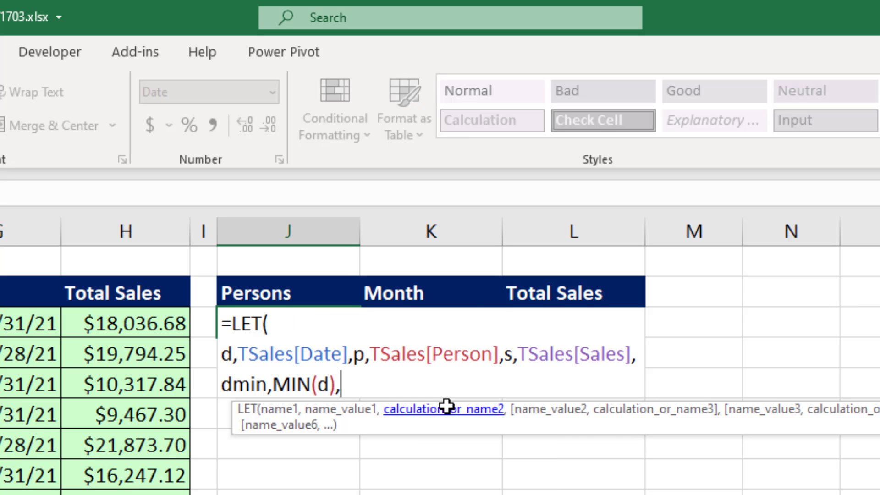
- After MIN(d) in the LET formula, add the variable dstart with a DATE function whose year is YEAR(dmin)
key(Delete)
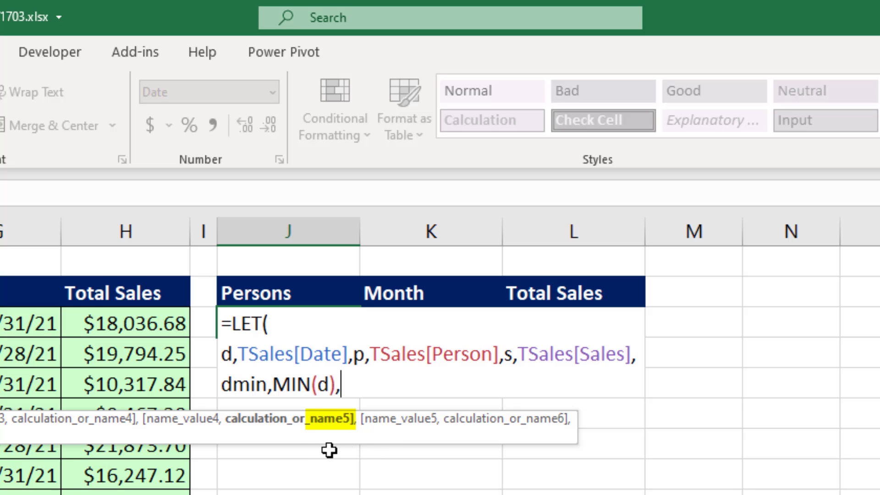
text(ds)
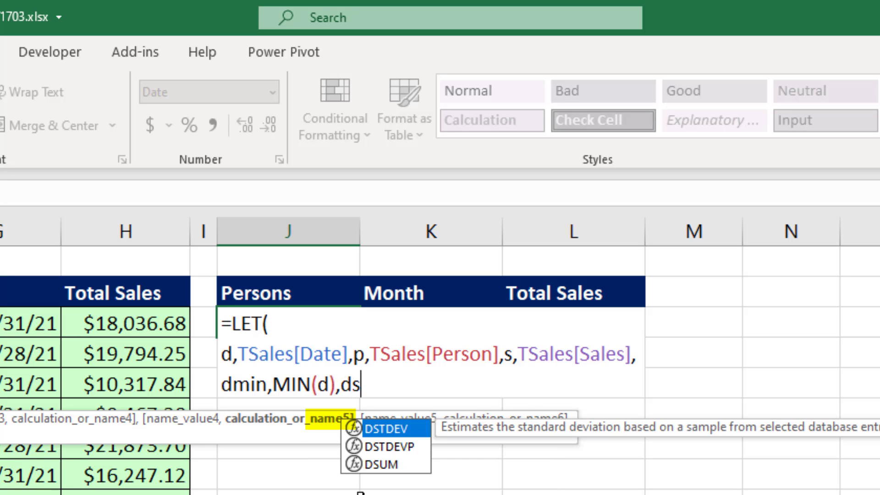
text(tart,)
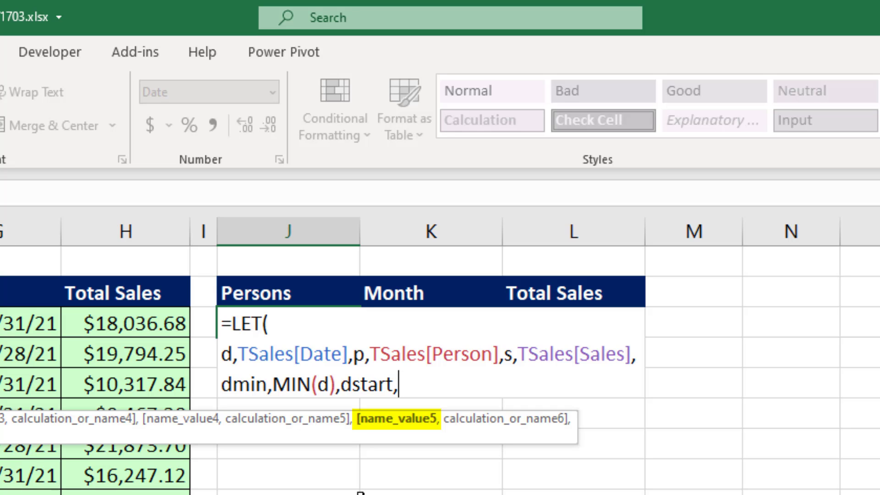
text(d)
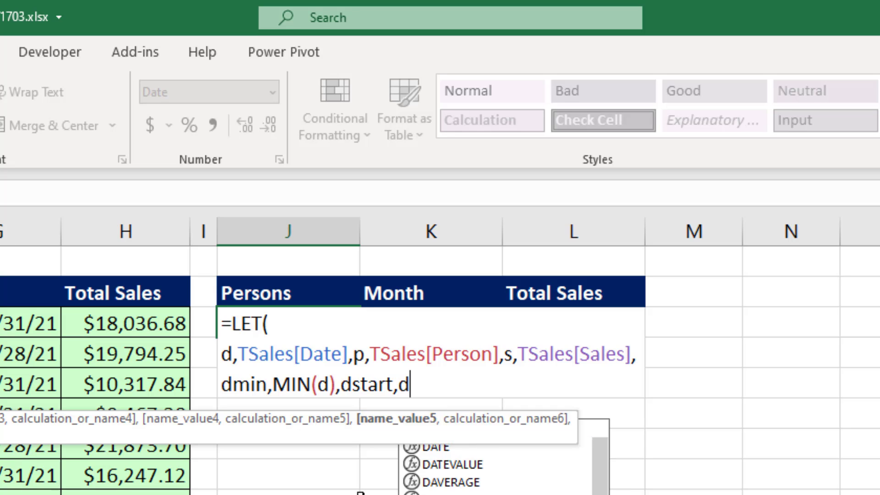
key(Tab)
text(year)
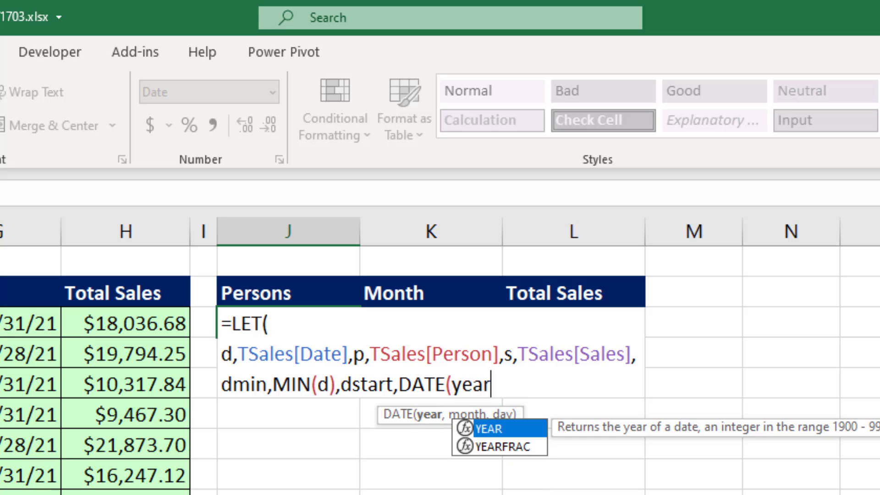
key(Tab)
text(d)
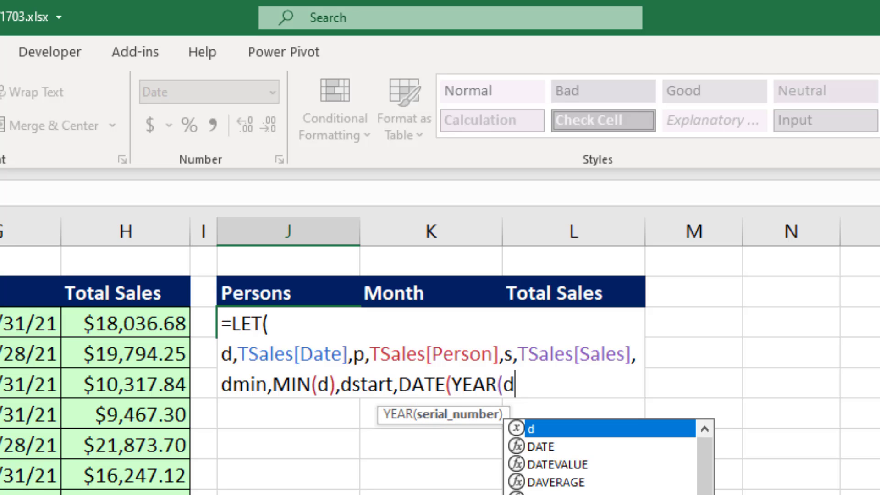
text(m)
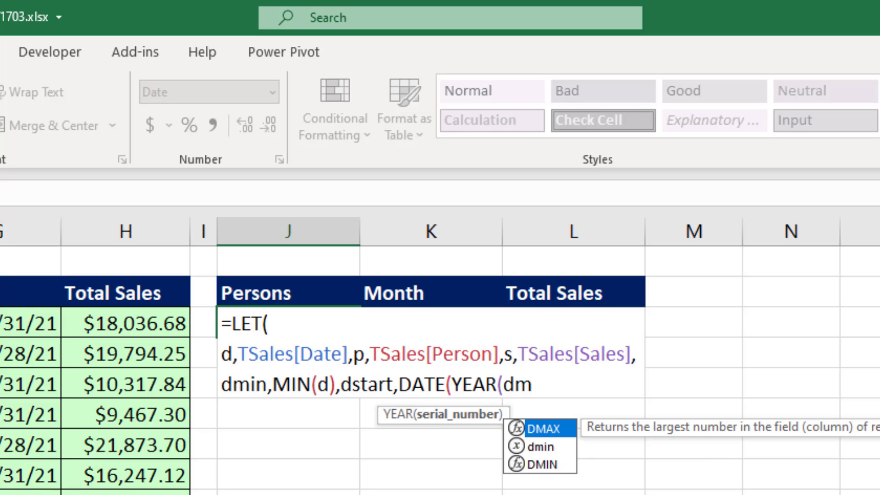
key(Down)
key(Down)
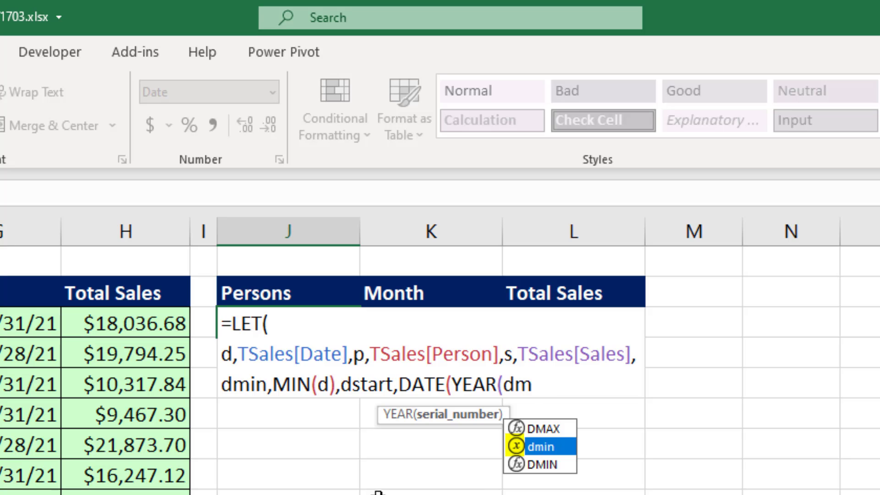
key(Tab)
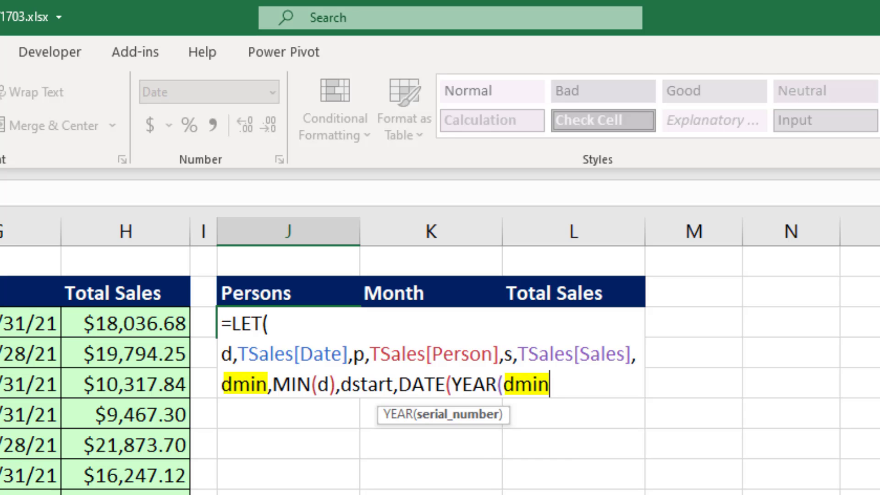
text(),)
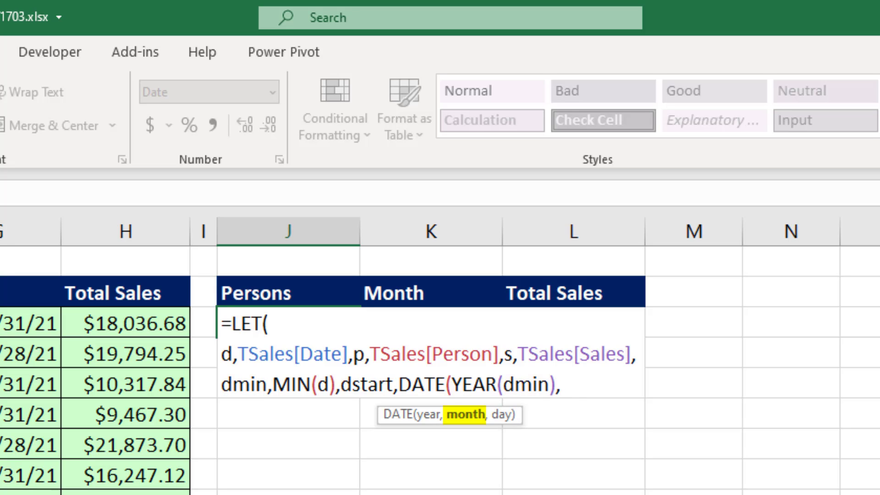
- Complete the DATE function for dstart with MONTH(dmin) as the month and 1 as the day
text(mon)
key(Tab)
text(dmin))
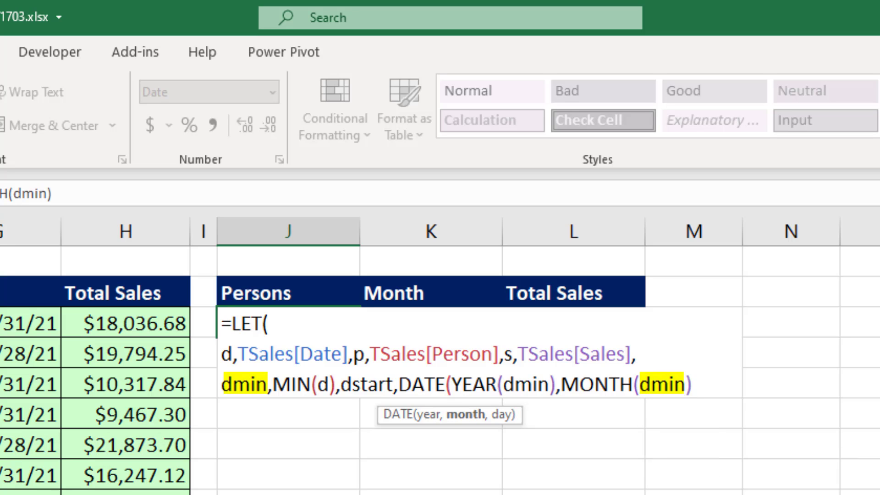
text(,)
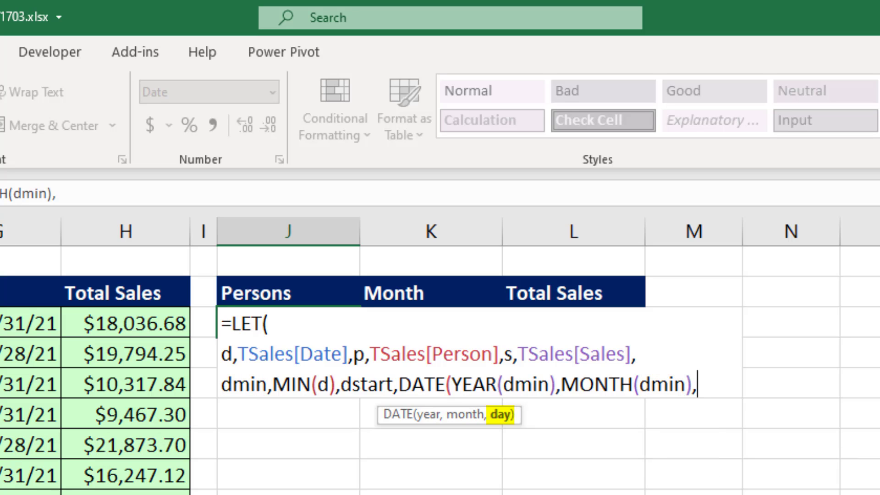
text(1))
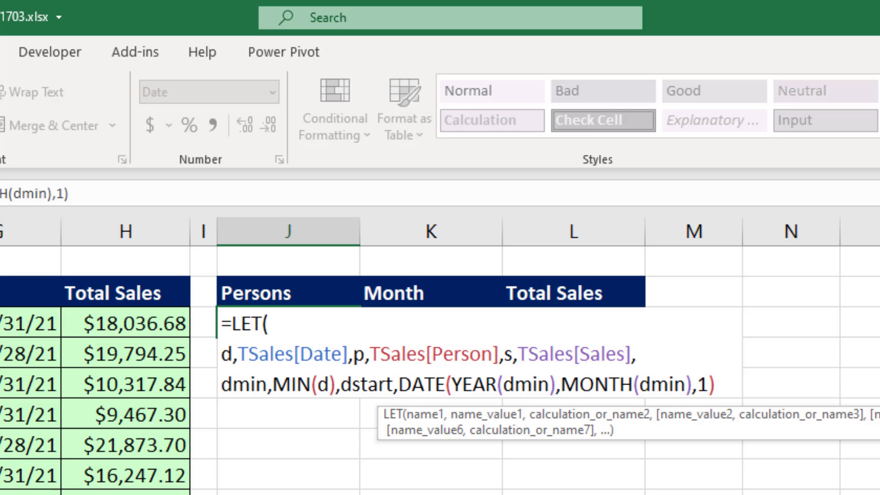
text(,)
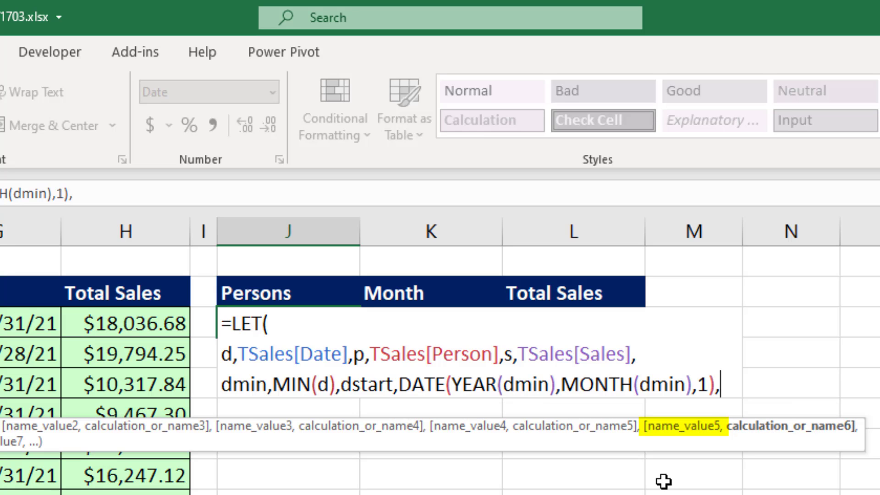
- Finish the LET formula with dstart as its returned result and enter it in J3
text(ds)
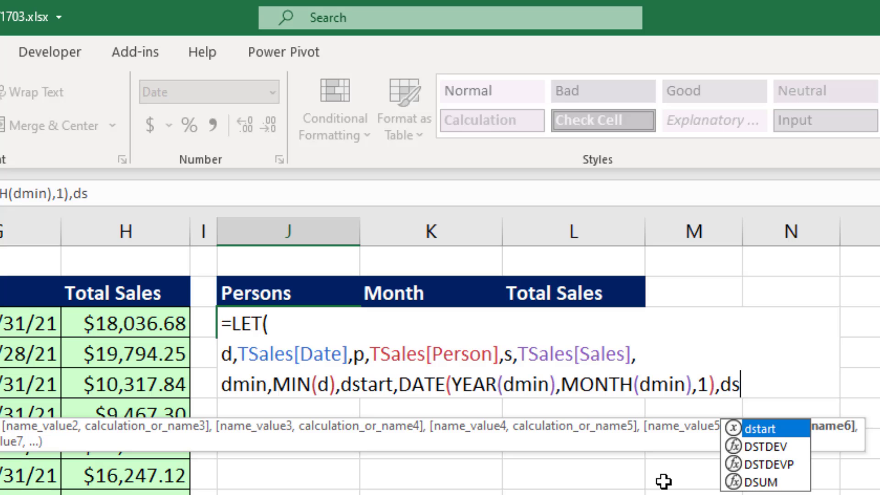
key(Tab)
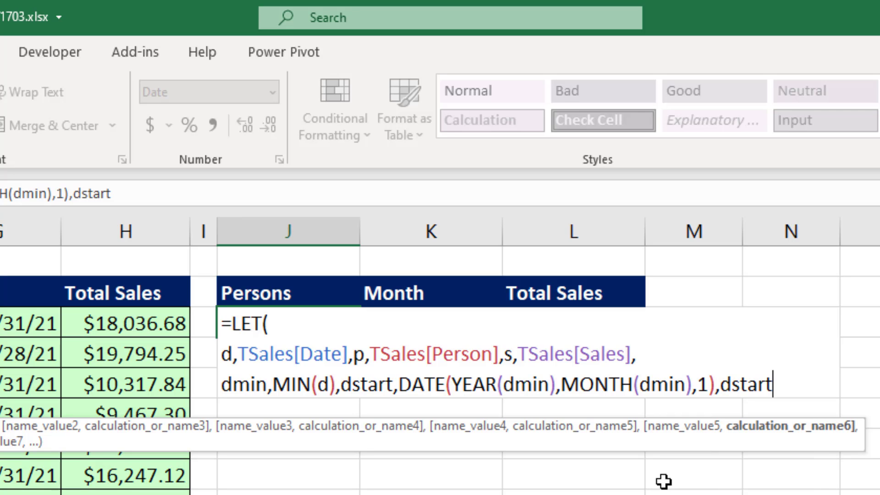
text())
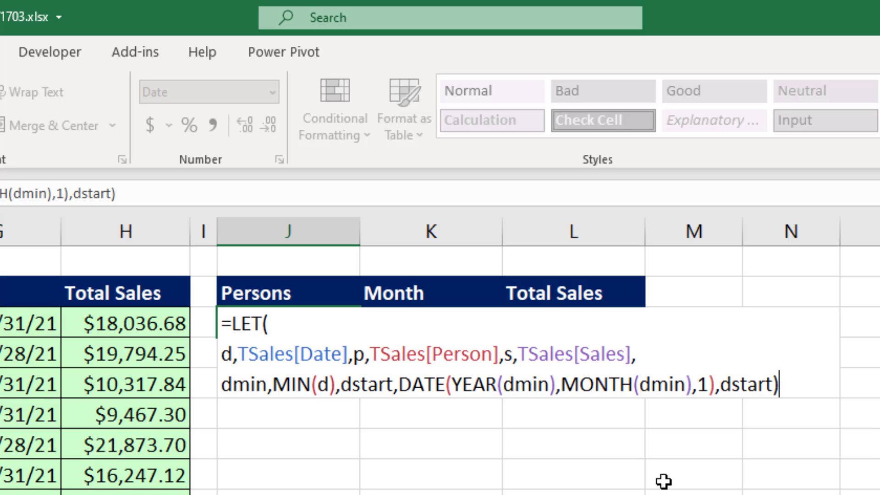
key(ctrl+Return)
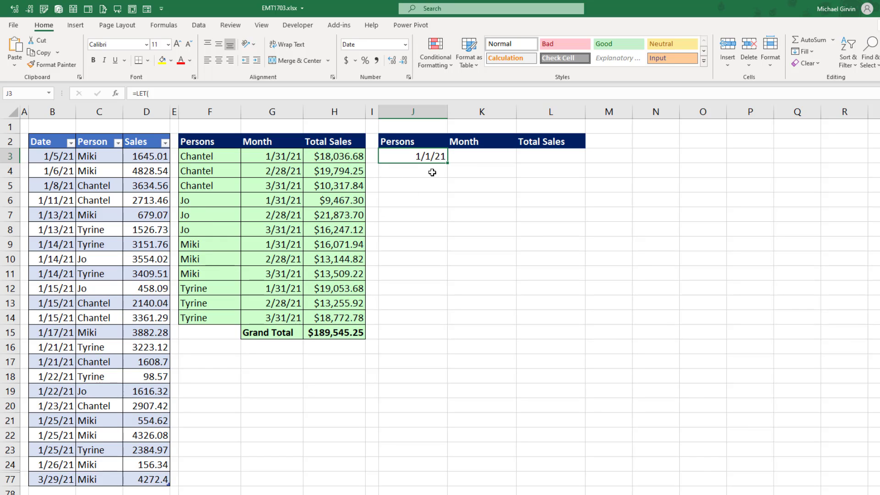
- Reopen the J3 formula for editing and remove the returned dstart and the closing parenthesis
key(F2)
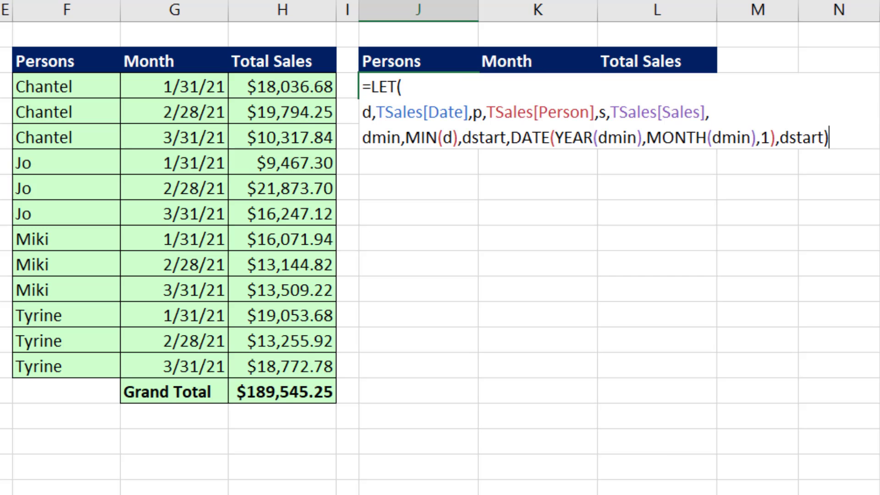
key(BackSpace)
key(BackSpace)
key(BackSpace)
key(BackSpace)
key(BackSpace)
key(BackSpace)
key(BackSpace)
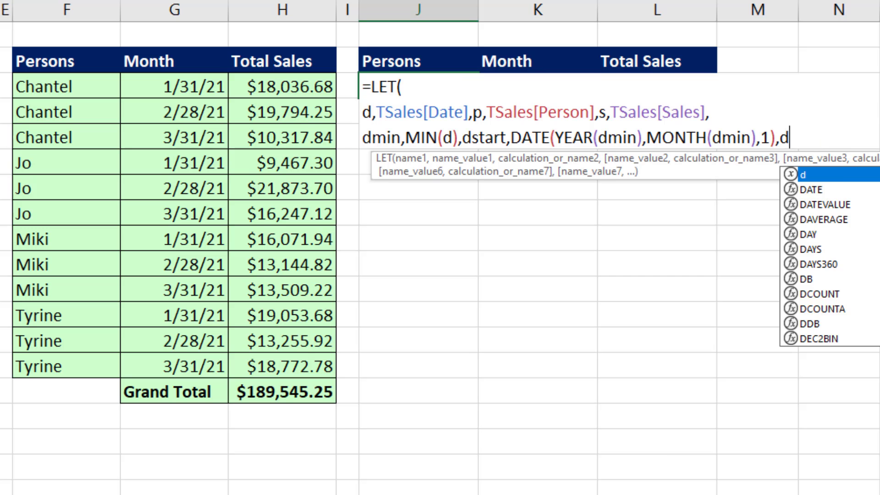
- On a new line of the LET formula, define the variable mul as UNIQUE(MONTH(d))
key(alt+Return)
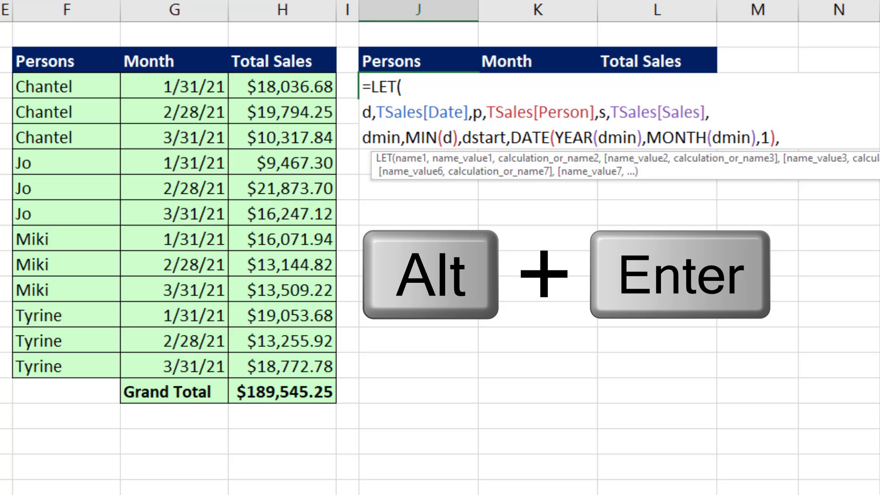
key(alt+Return)
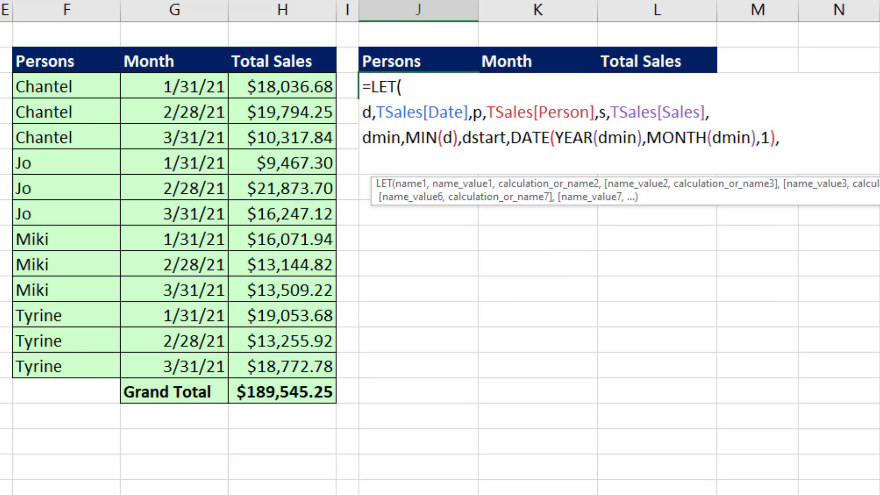
text(mul)
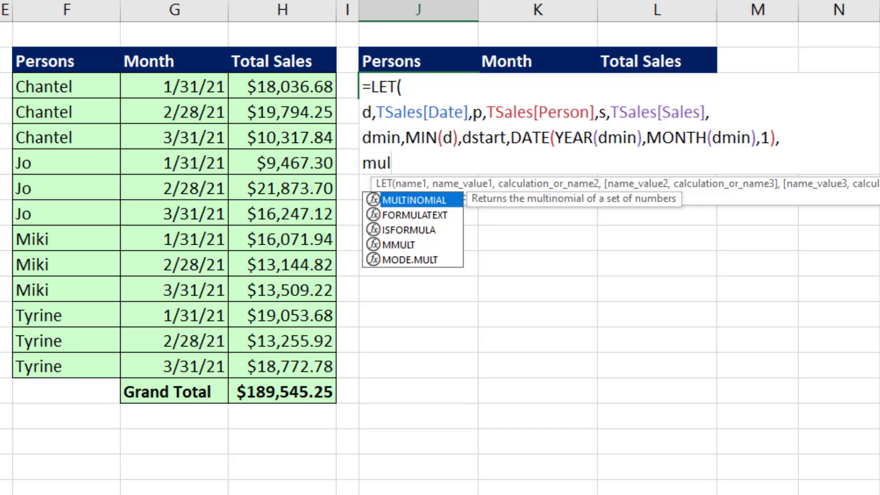
text(,uniq)
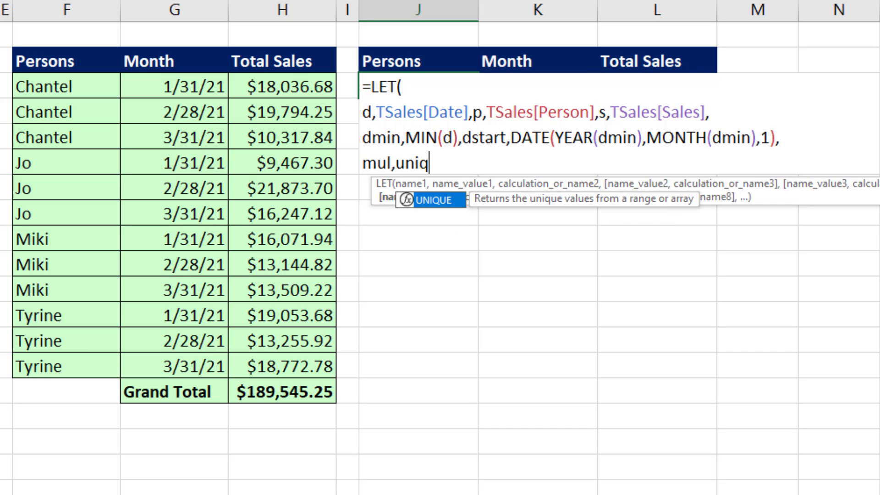
key(Tab)
text(month)
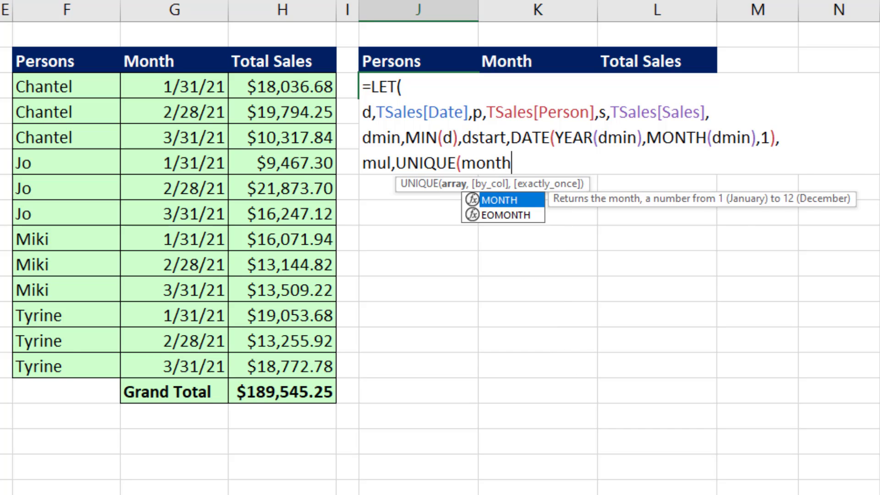
key(Tab)
text(d)
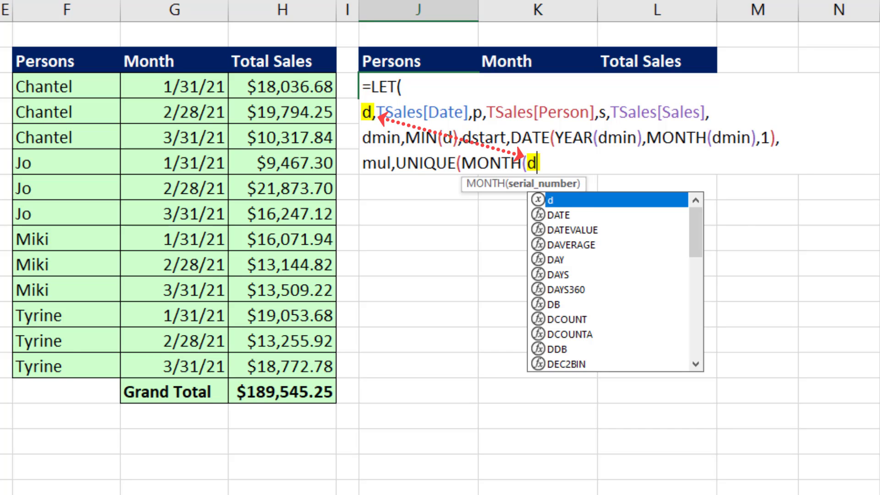
text()))
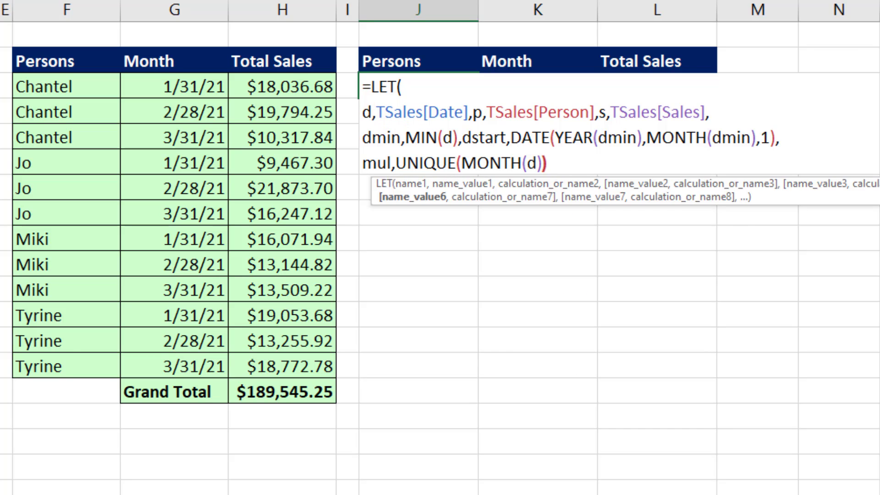
- Finish the LET formula with mul as its returned result, enter it in J3, and format the cell as General
text(,mu)
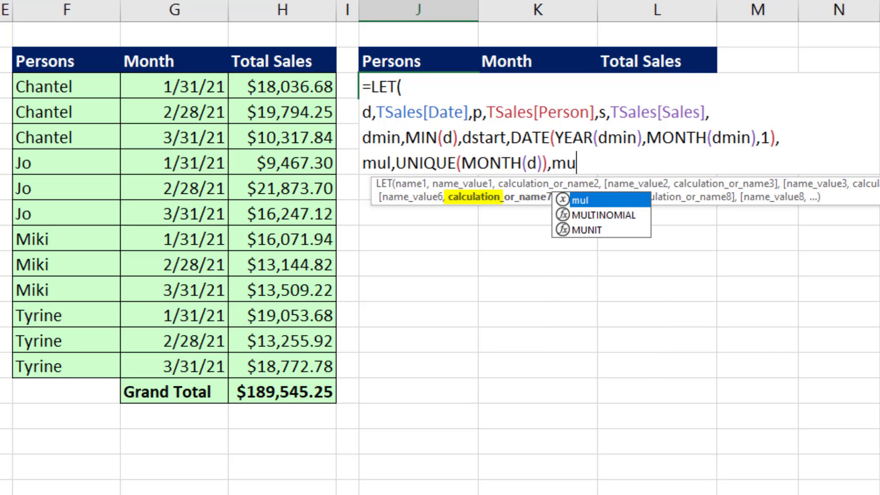
text(l))
key(ctrl+Return)
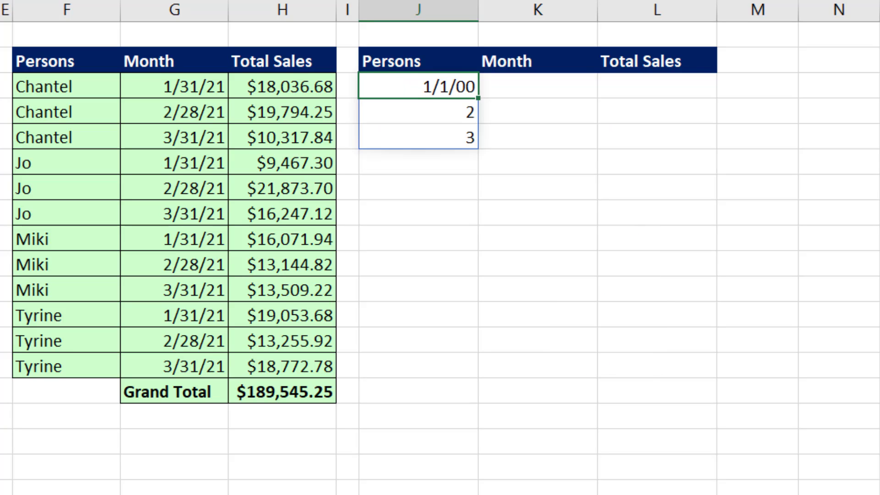
key(ctrl+shift+grave)
- In the J3 LET formula, replace the returned mul with a variable mc defined as COUNT(mul), and enter it returning mc
key(F2)
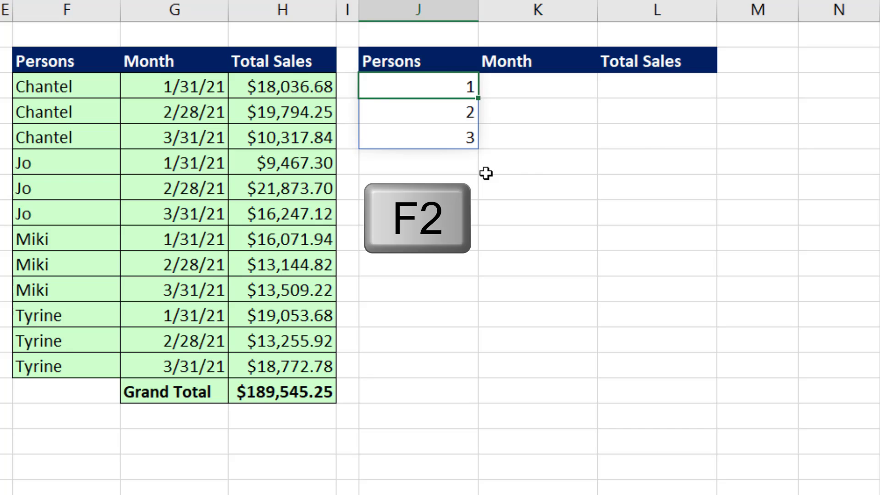
key(BackSpace)
key(BackSpace)
key(BackSpace)
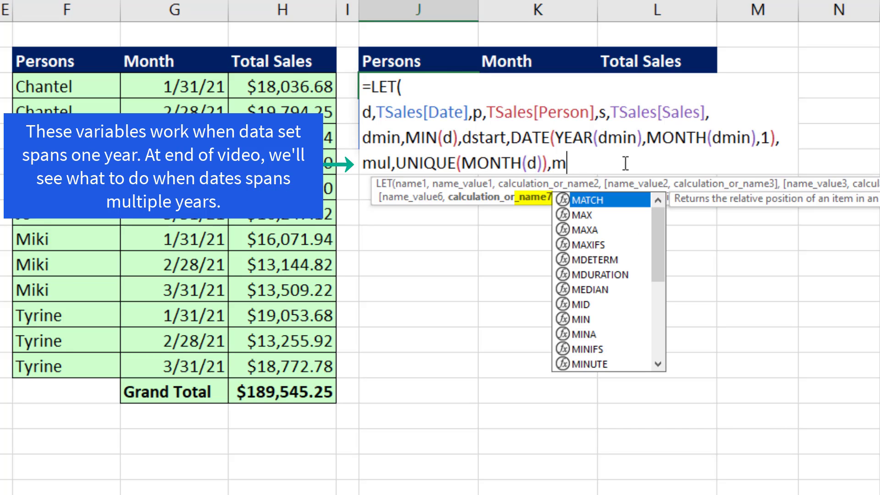
text(c)
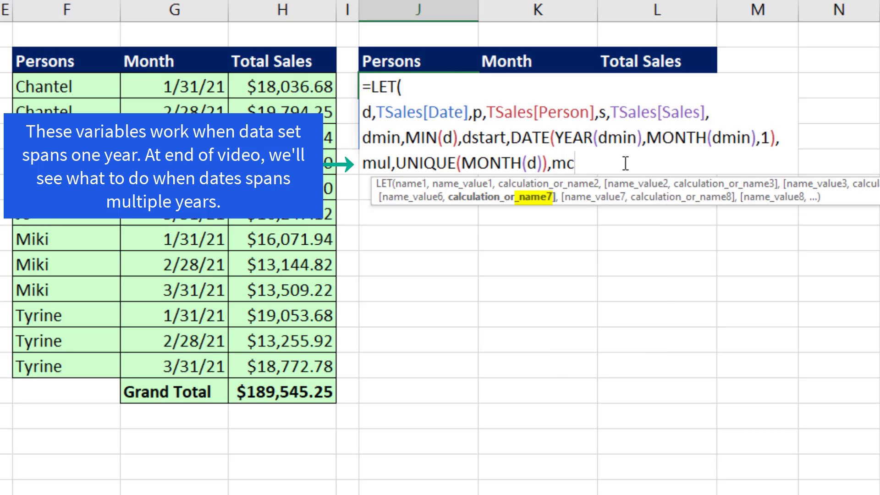
text(,cou)
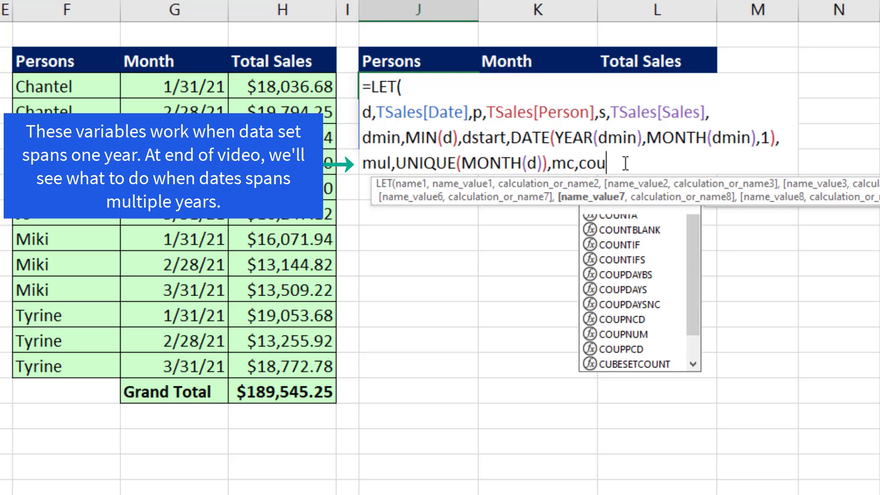
key(Tab)
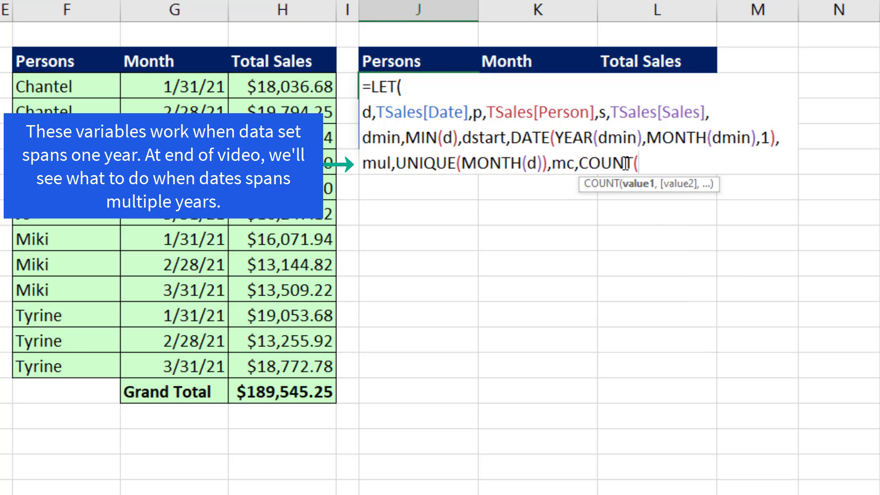
text(mul)
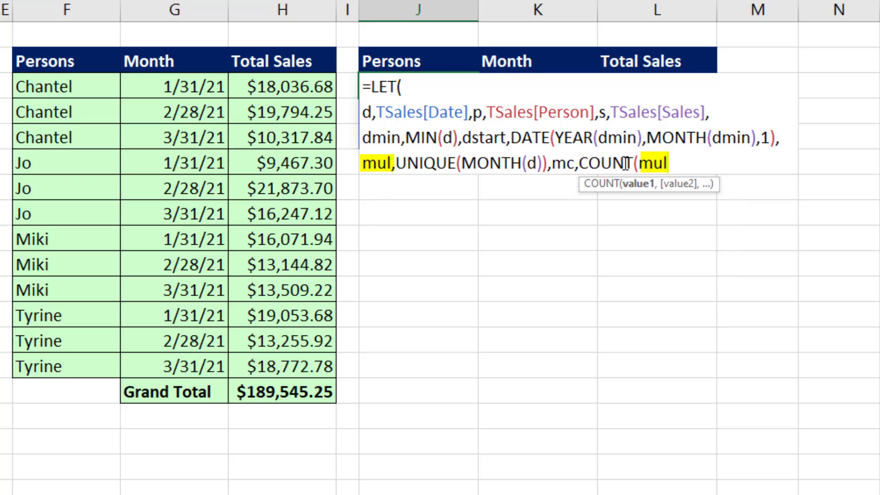
text(),mc))
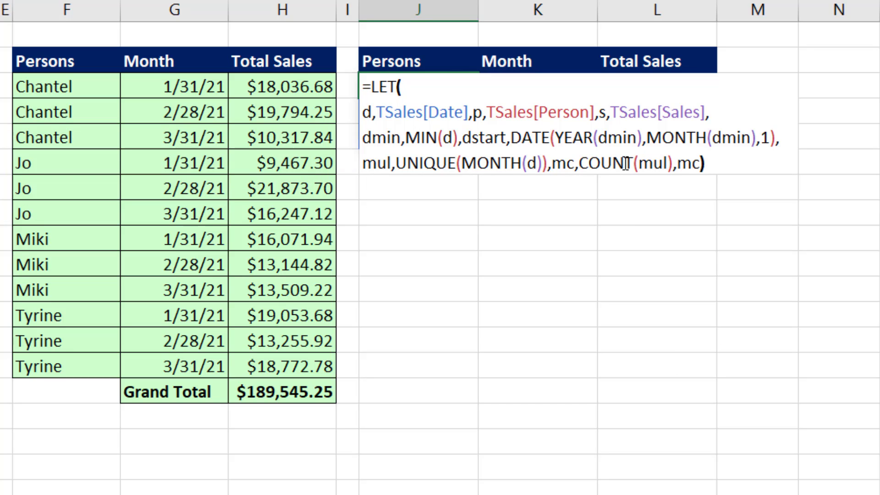
key(Return)
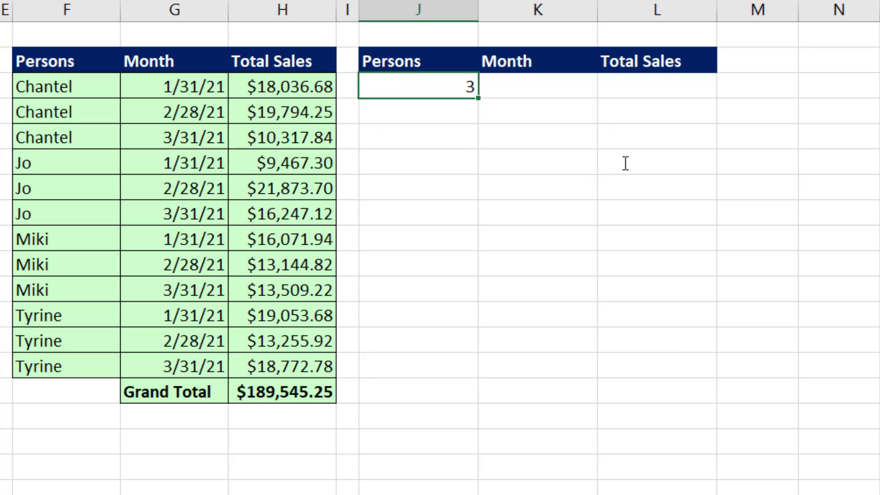
- Reopen the J3 formula, remove the returned mc and the closing parenthesis, and start a new formula line
key(F2)
key(BackSpace)
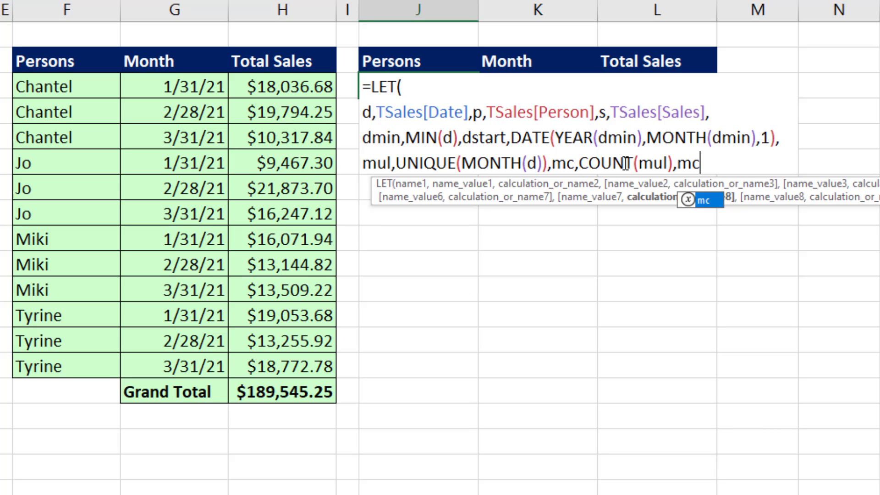
key(BackSpace)
key(BackSpace)
key(alt+Return)
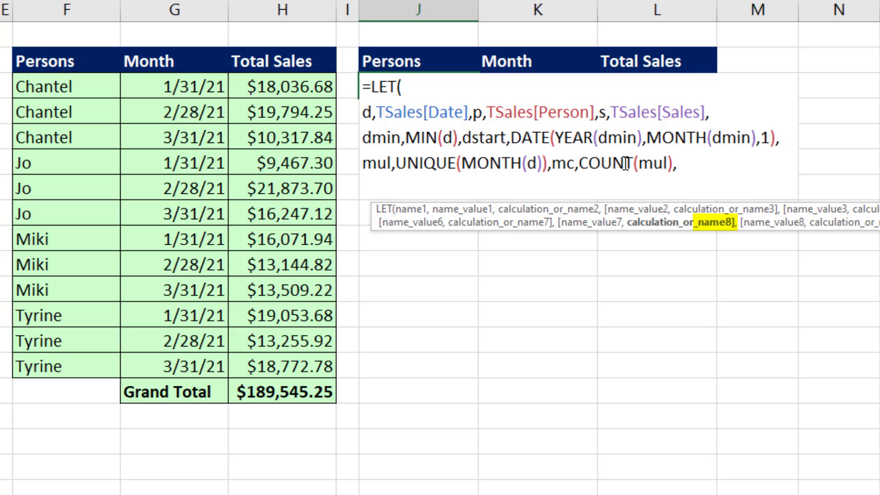
- Define the variable pul as SORT(UNIQUE(p)) on the new line and enter the LET formula with pul as its returned result
text(p)
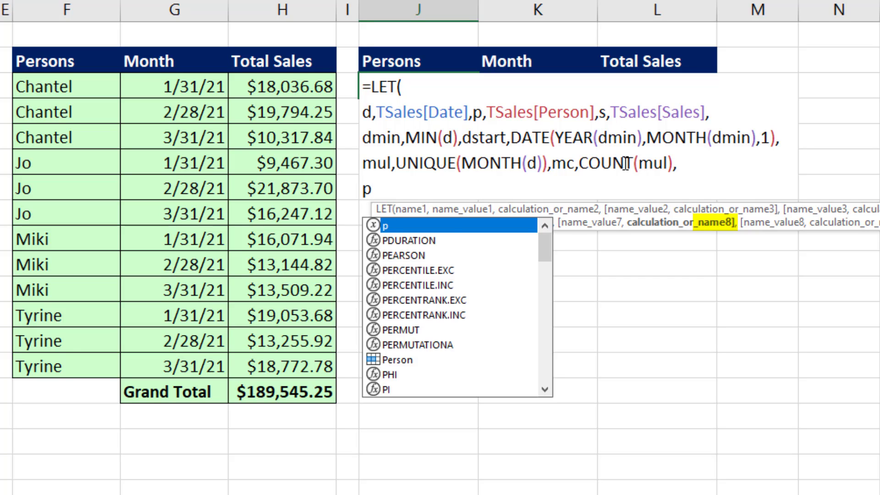
text(ul,)
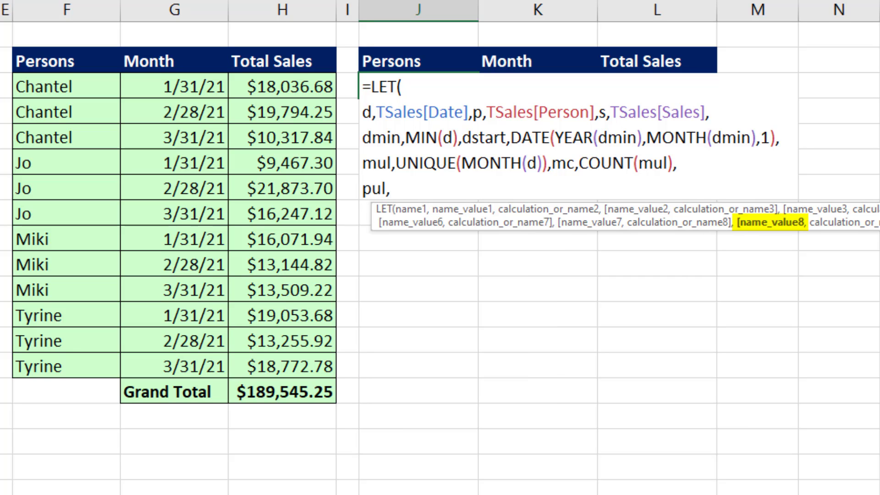
text(sort)
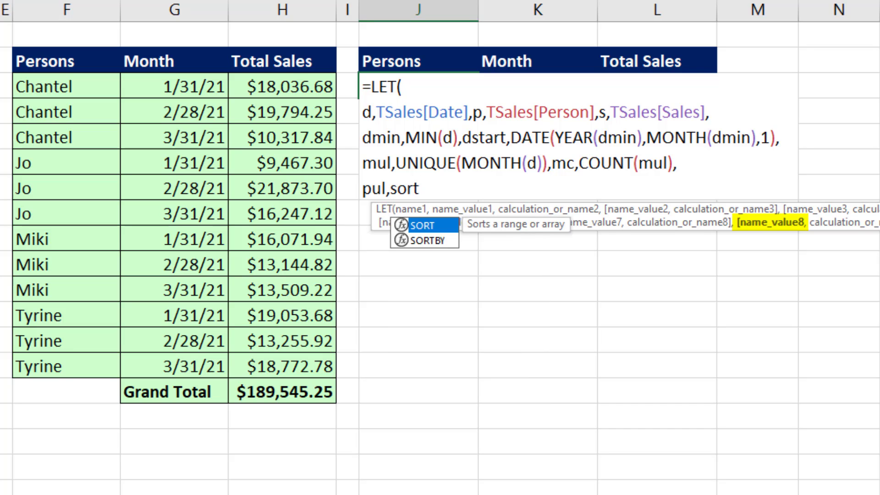
key(Tab)
text(uni)
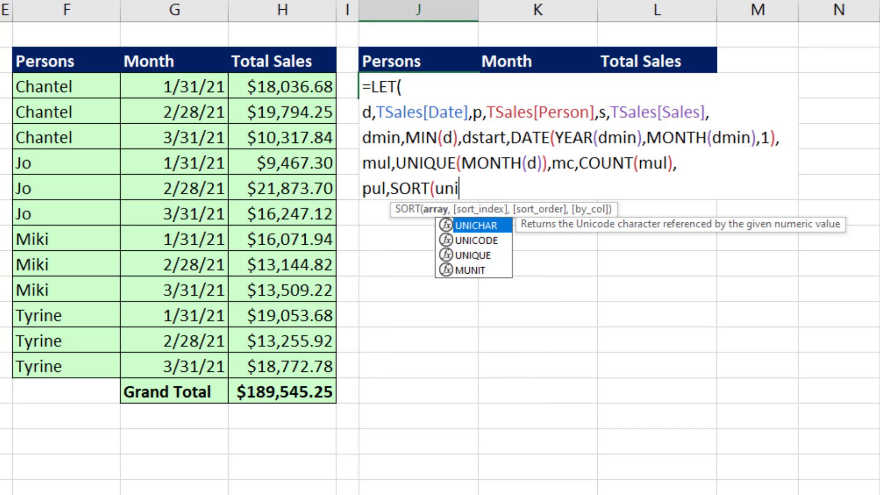
key(Tab)
text(p)
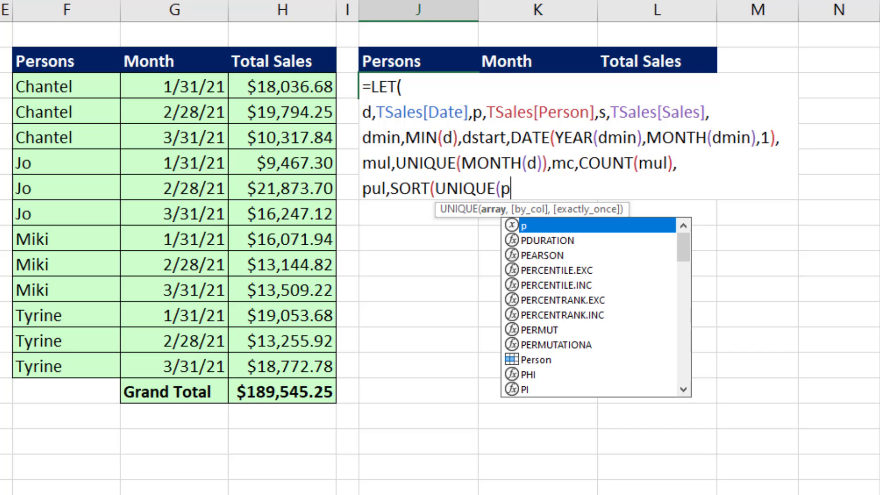
text())
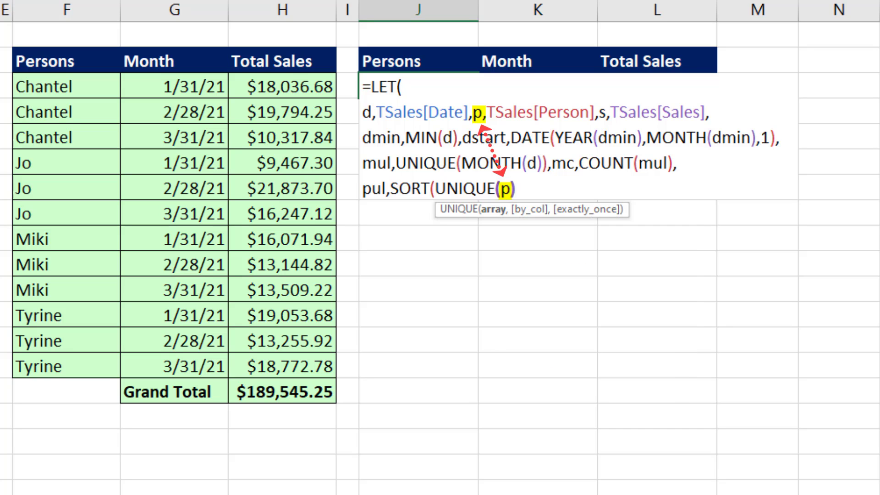
text(),pul))
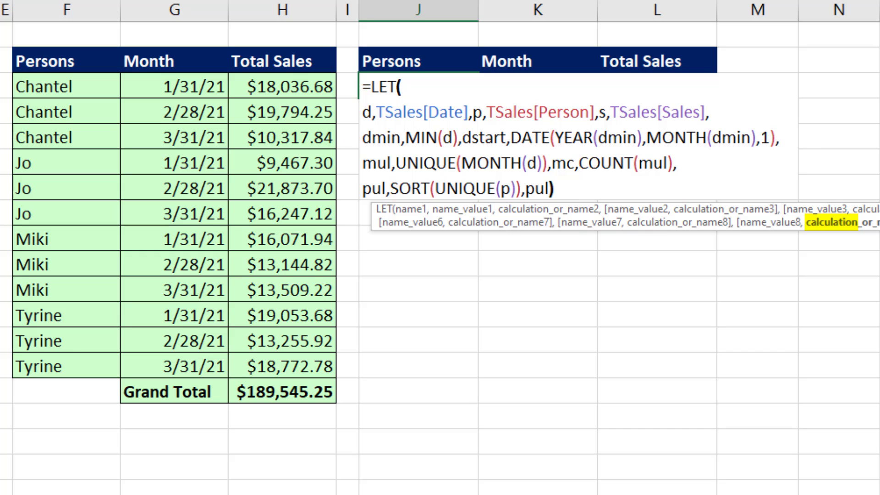
key(ctrl+Return)
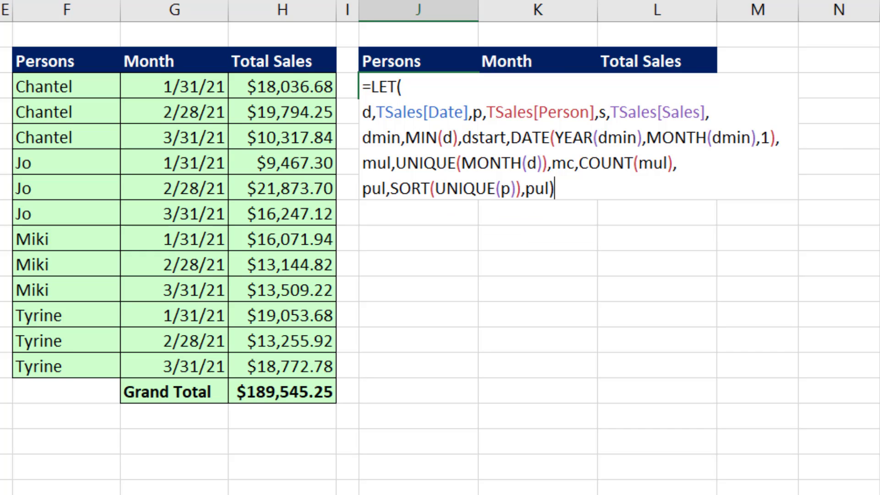
- In the J3 LET formula, replace the returned pul with a variable pc defined as COUNTA(pul), and enter it returning pc
key(F2)
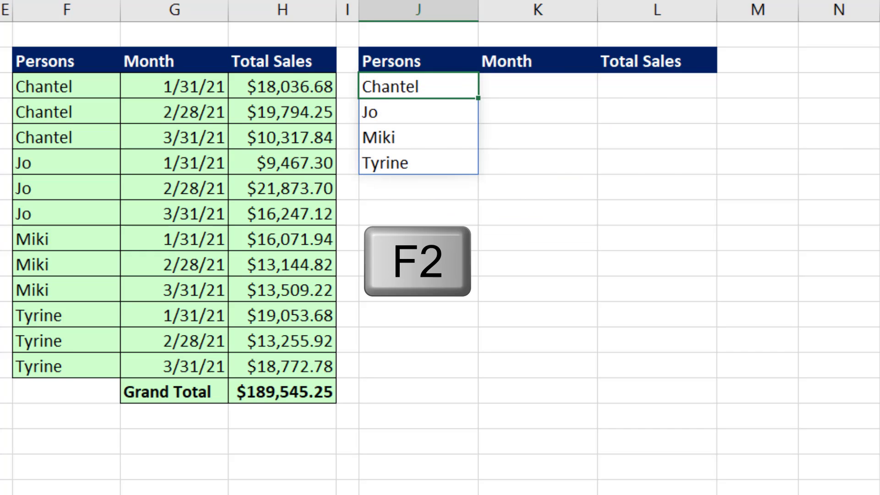
key(BackSpace)
key(BackSpace)
key(BackSpace)
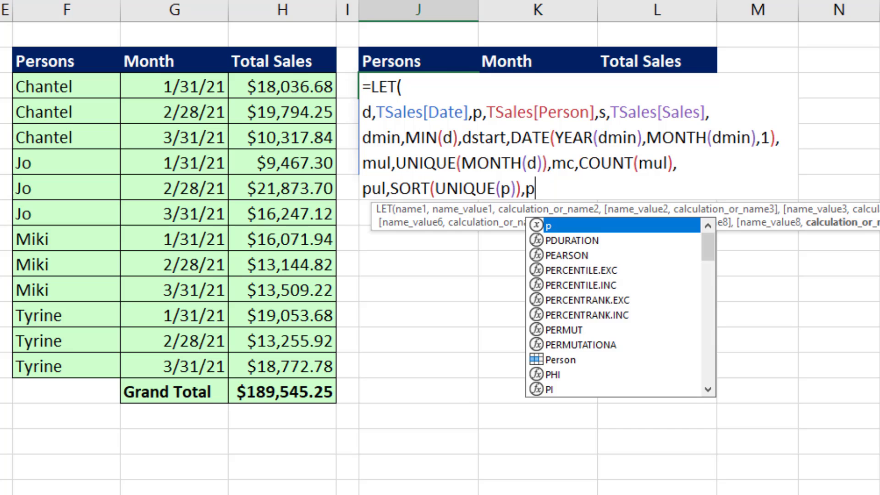
text(c,)
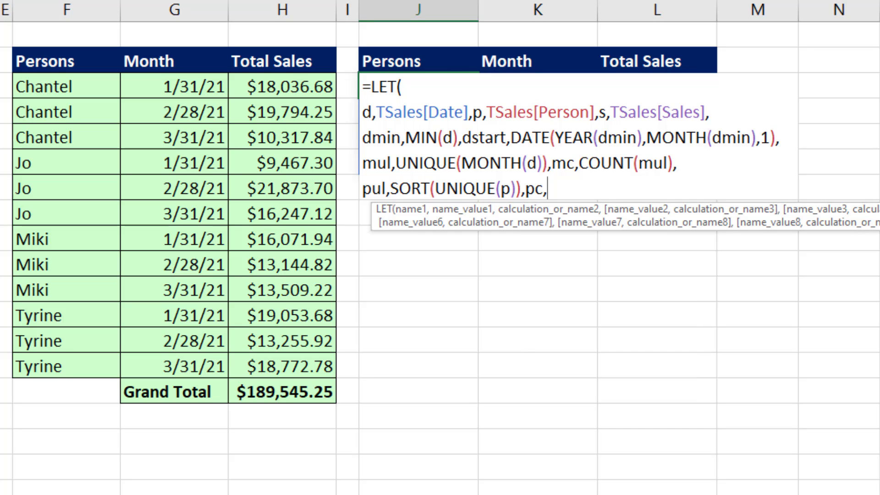
text(counta)
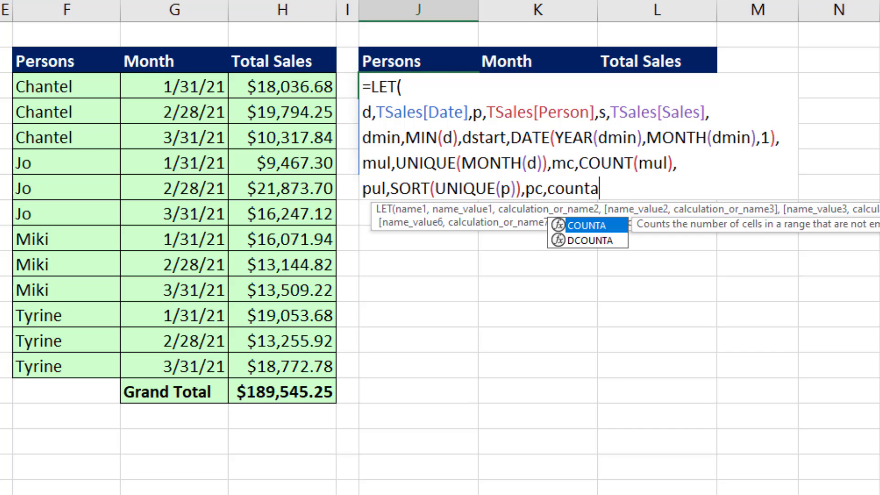
key(Tab)
text(p)
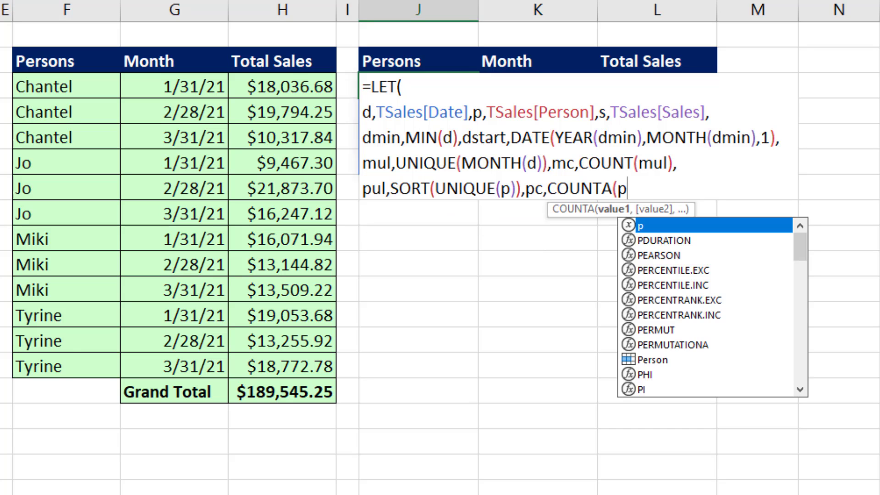
text(ul),pc)
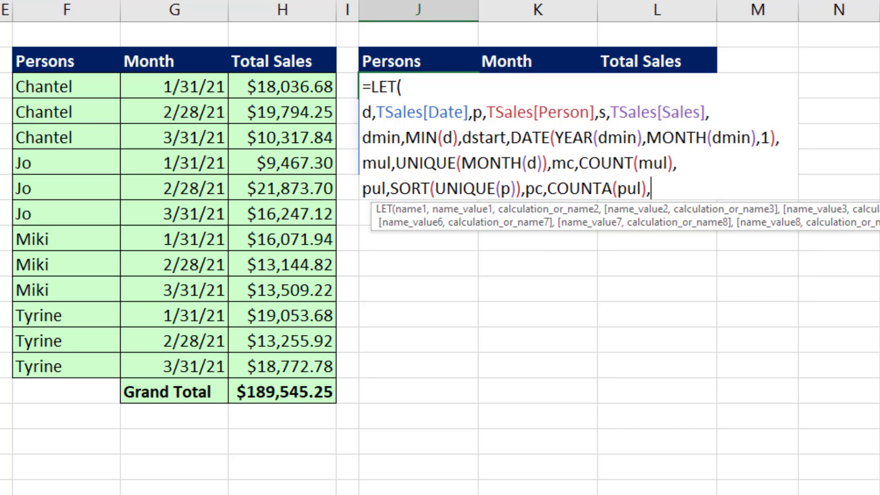
text())
key(ctrl+Return)
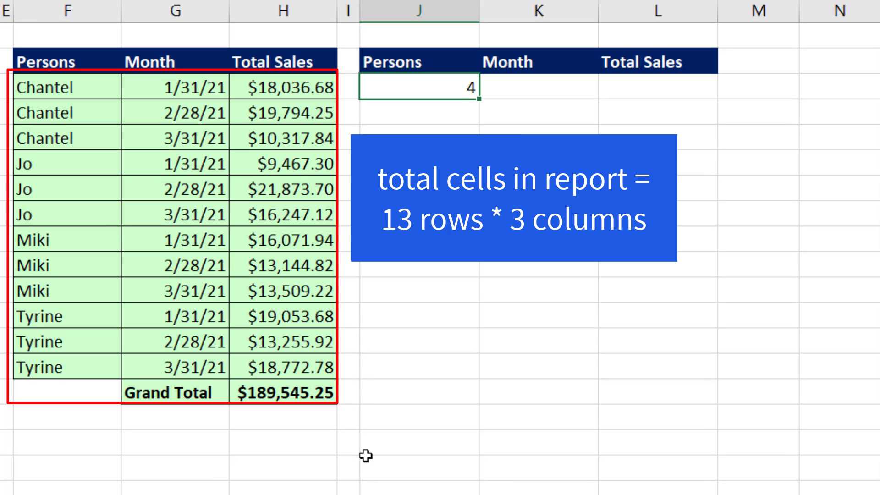
- Reopen the J3 formula, remove the returned pc and the closing parenthesis, and start a new line after COUNTA(pul)
key(F2)
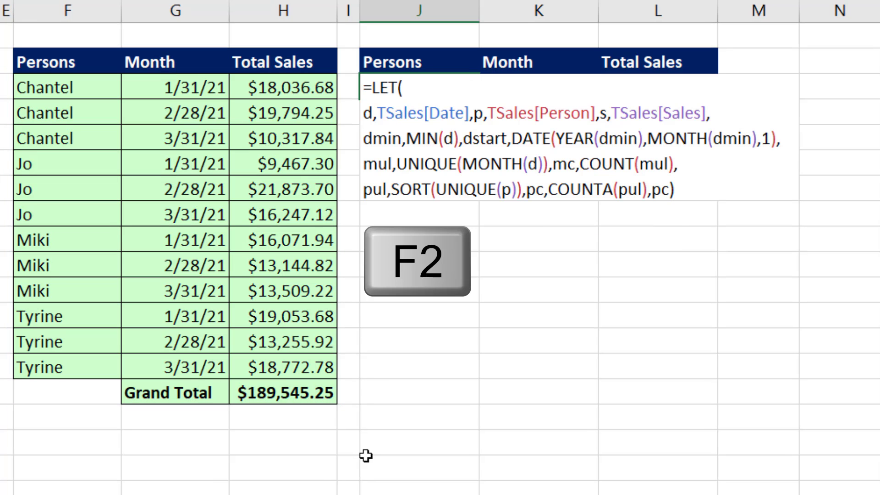
key(BackSpace)
key(BackSpace)
key(BackSpace)
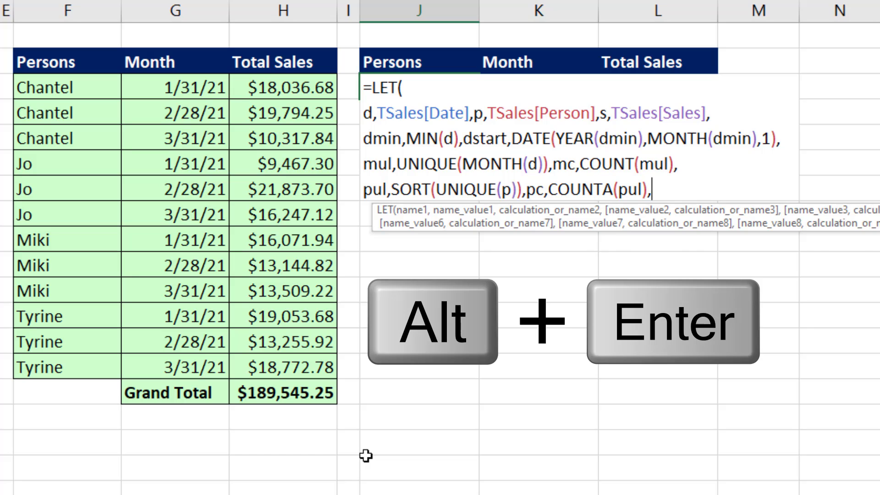
key(alt+Return)
- Define the variable rec as pc*mc on the new line and enter the LET formula with rec as its returned result
text(re)
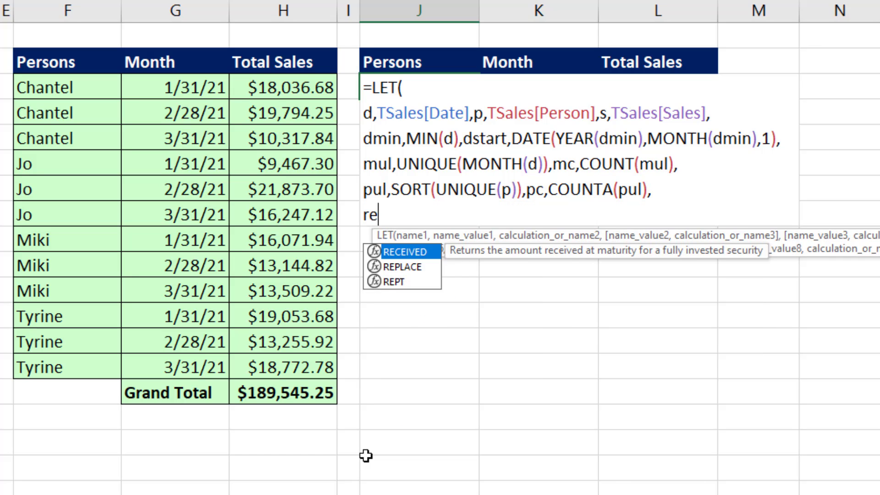
text(c,)
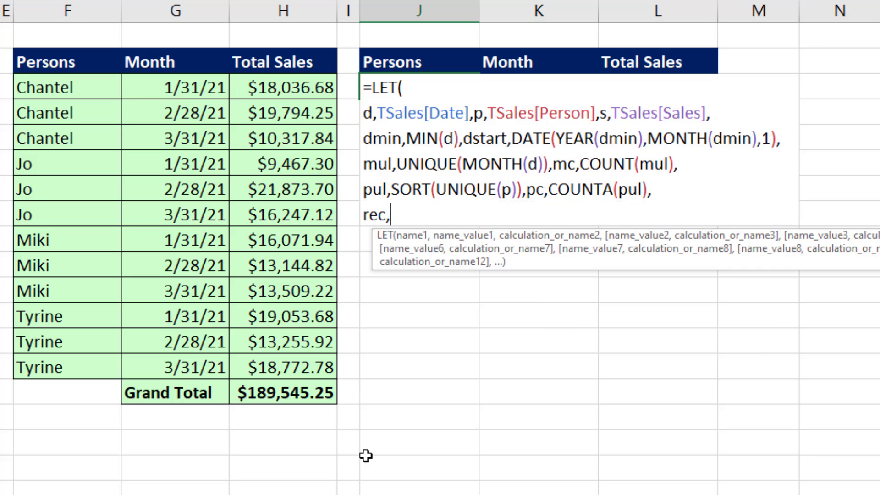
text(pc*)
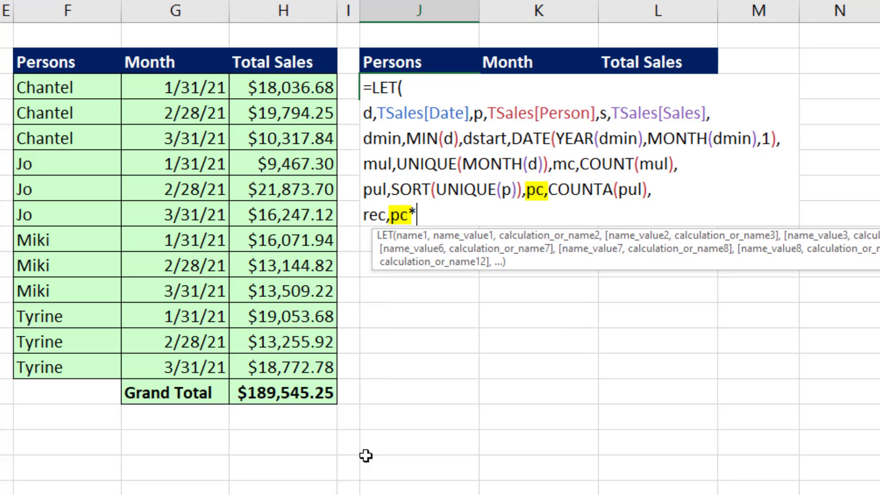
text(mc,)
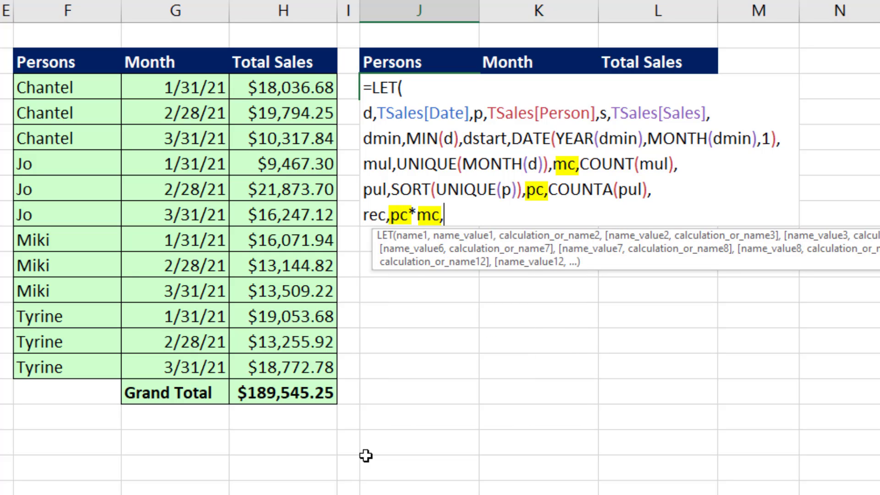
text(rec))
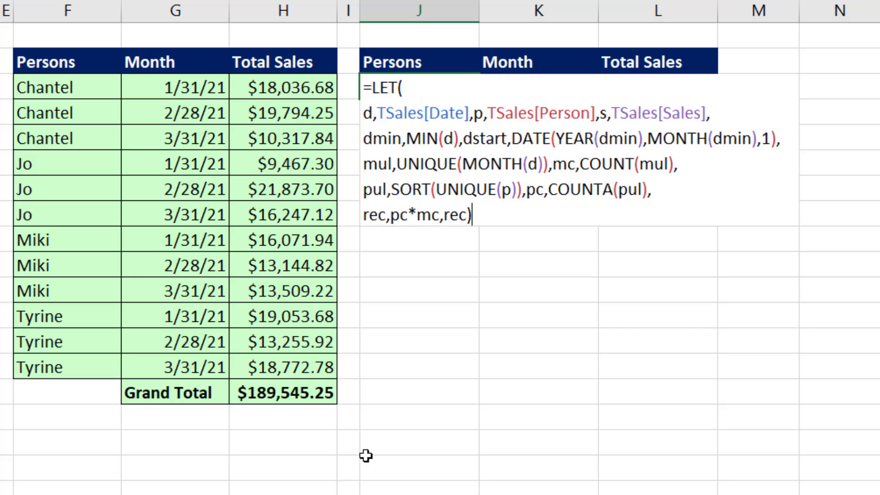
key(ctrl+Return)
- In the J3 LET formula, replace the returned rec with a variable rows defined as rec+1, and enter it returning rows
key(F2)
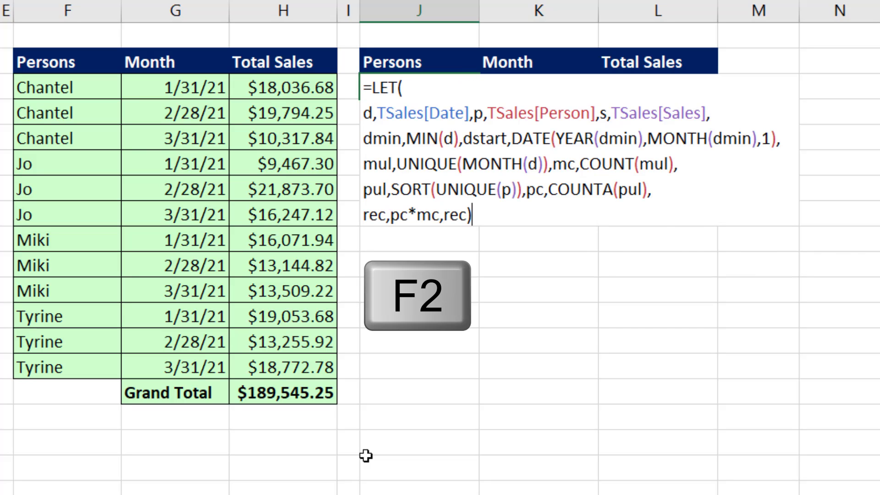
key(BackSpace)
key(BackSpace)
key(BackSpace)
text(o)
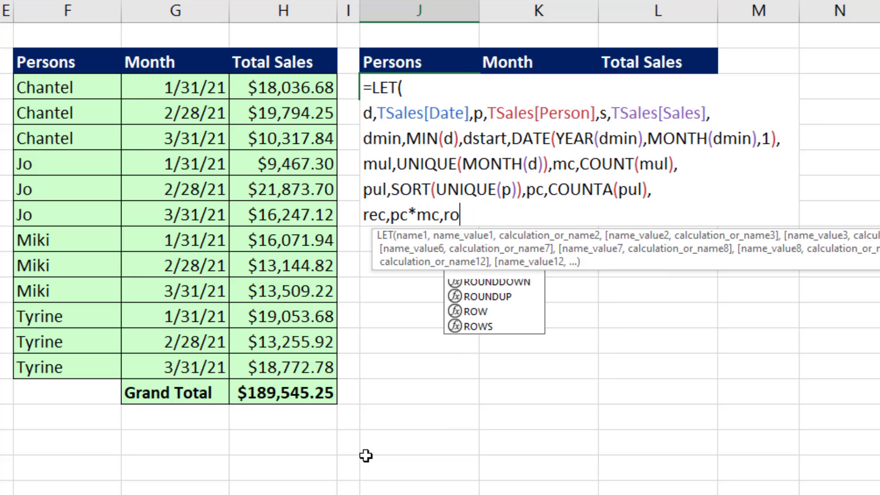
text(ws,rec+)
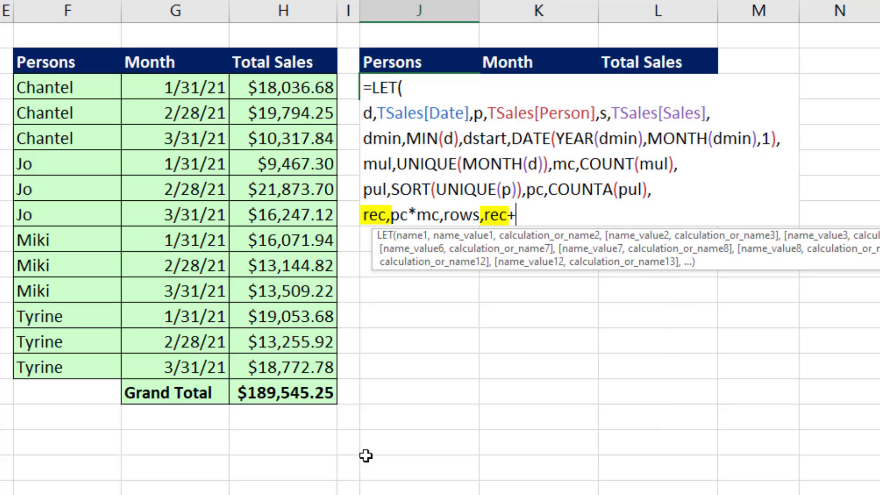
text(1)
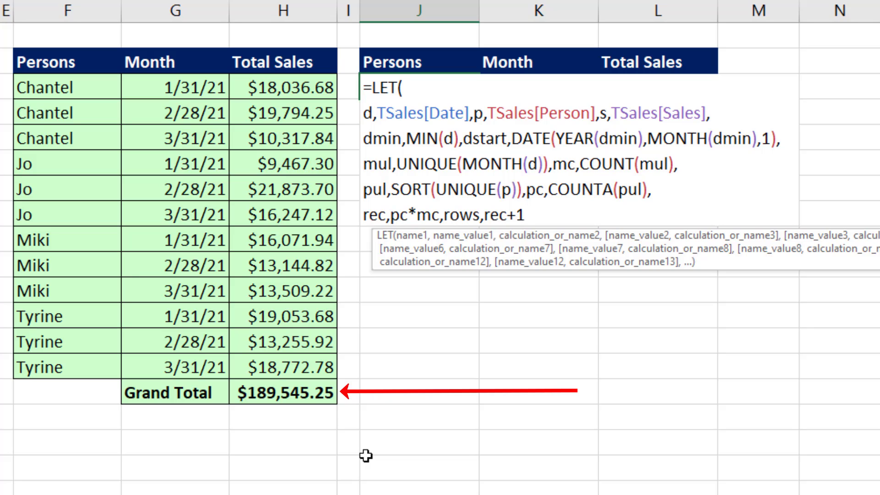
text(,rows))
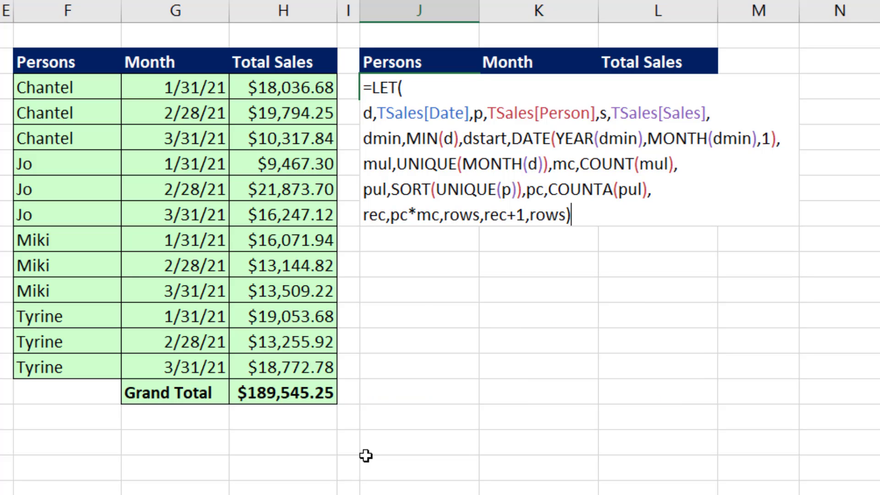
key(ctrl+Return)
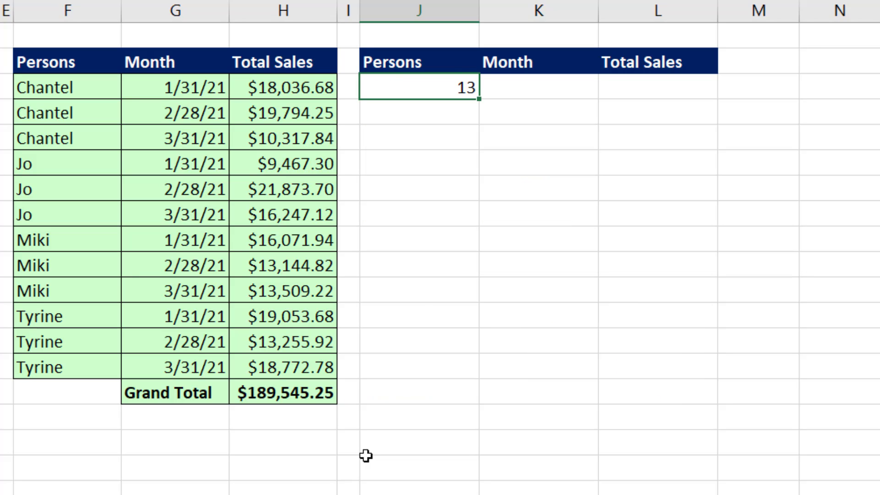
- In the J3 LET formula, replace the returned rows with a variable cells defined as rows*3, and enter it returning cells
key(F2)
key(BackSpace)
key(BackSpace)
key(BackSpace)
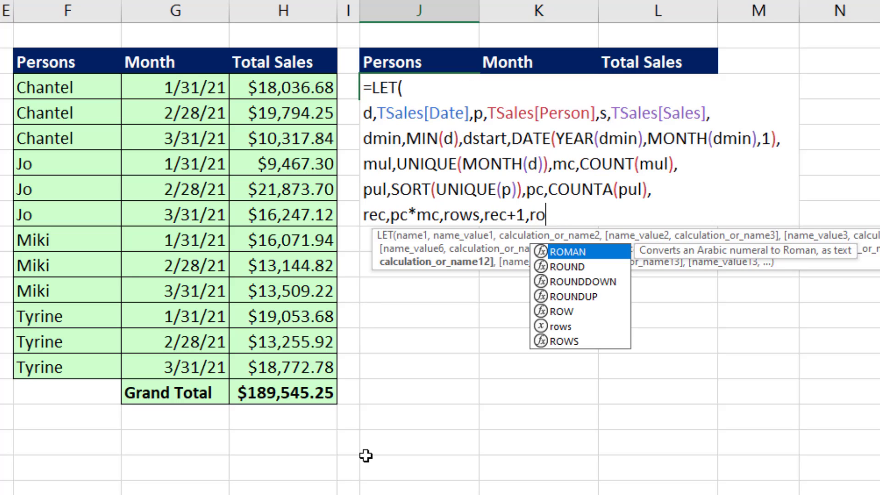
key(BackSpace)
key(BackSpace)
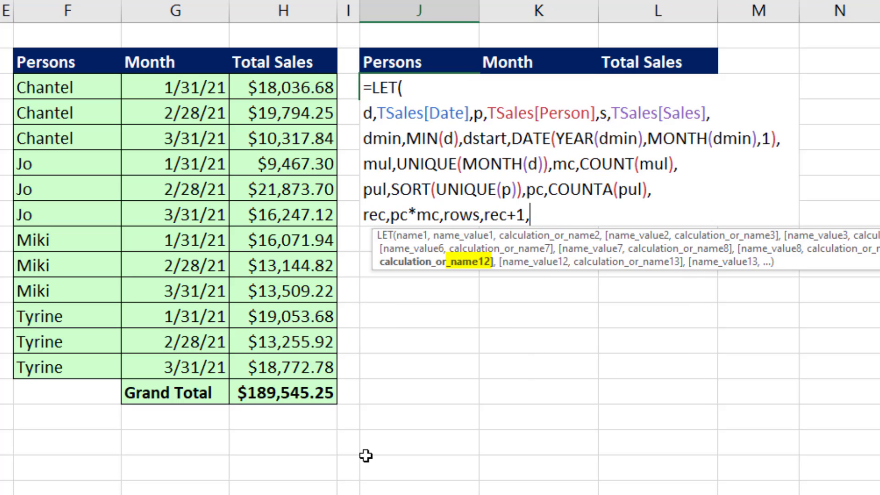
text(ce)
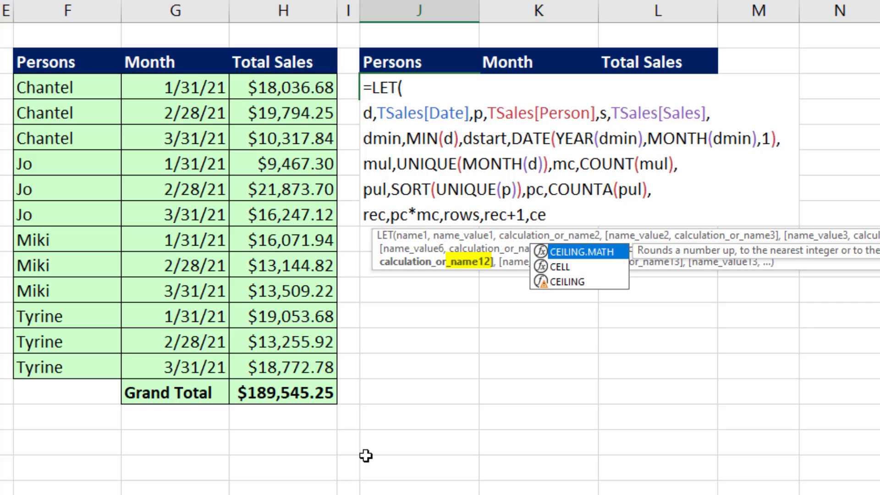
text(lls)
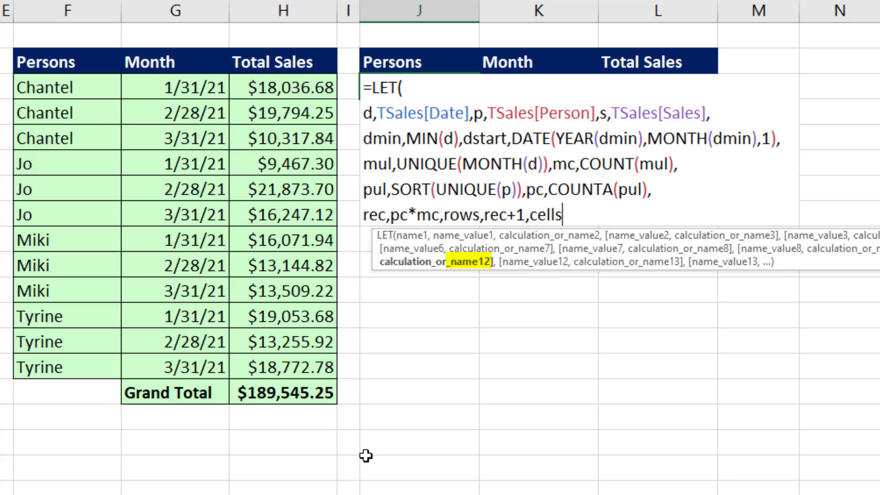
text(,rows*)
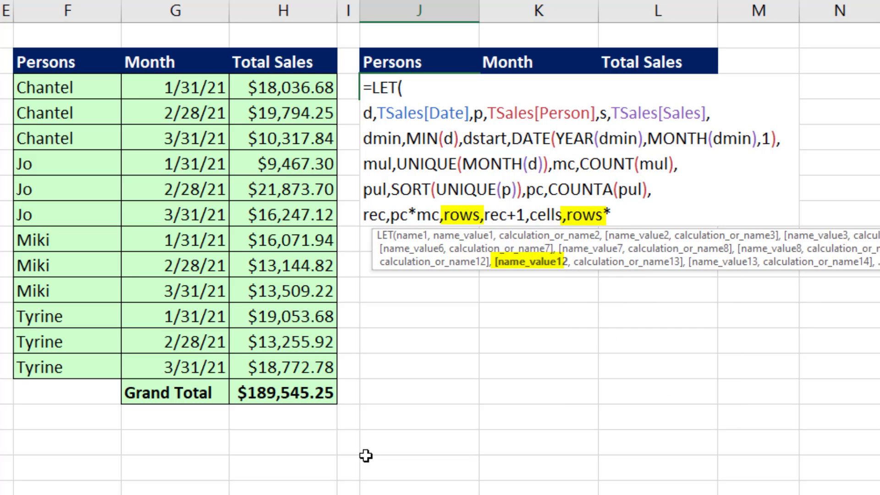
text(3,cel)
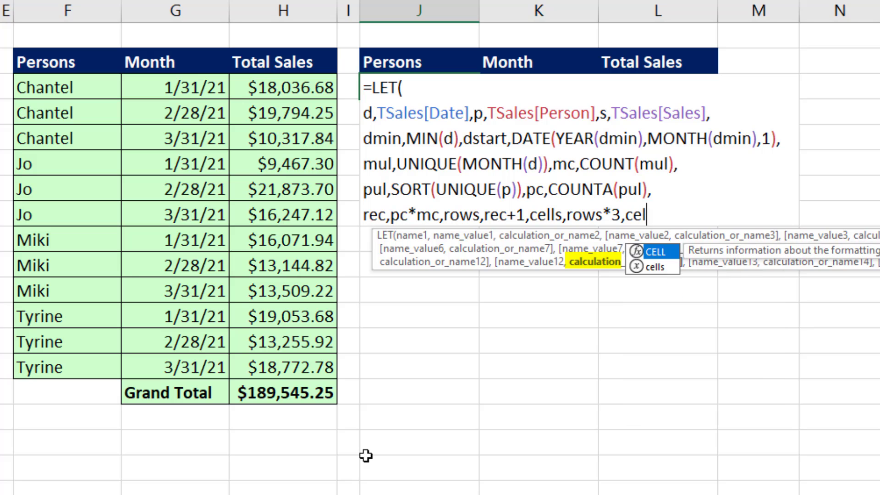
text(ls)
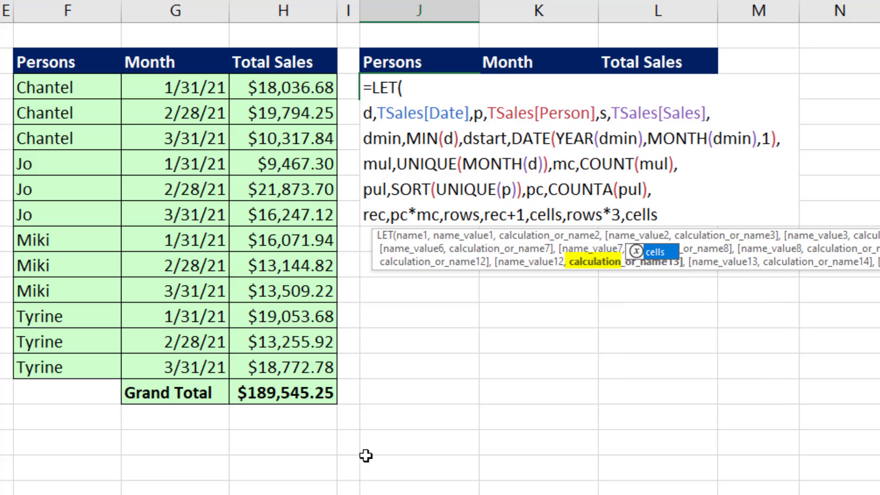
text())
key(ctrl+Return)
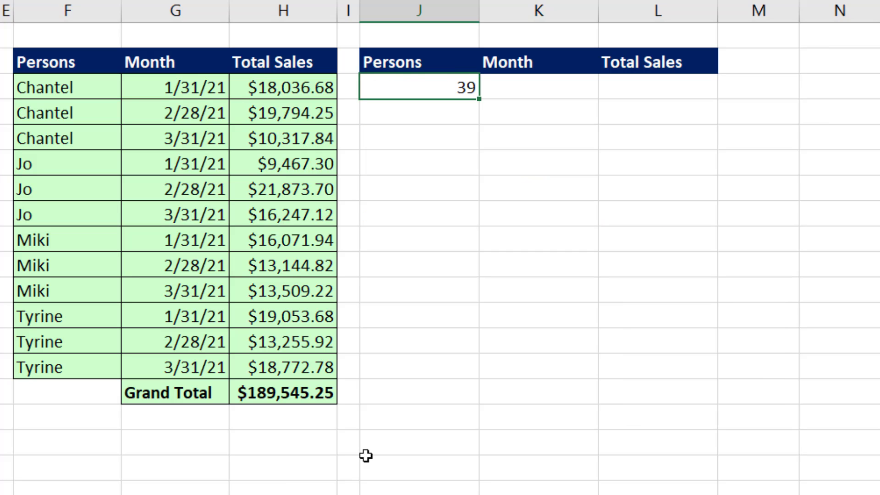
- Reopen the J3 formula and remove the returned cells and the closing parenthesis after rows*3
key(F2)
key(BackSpace)
key(BackSpace)
key(BackSpace)
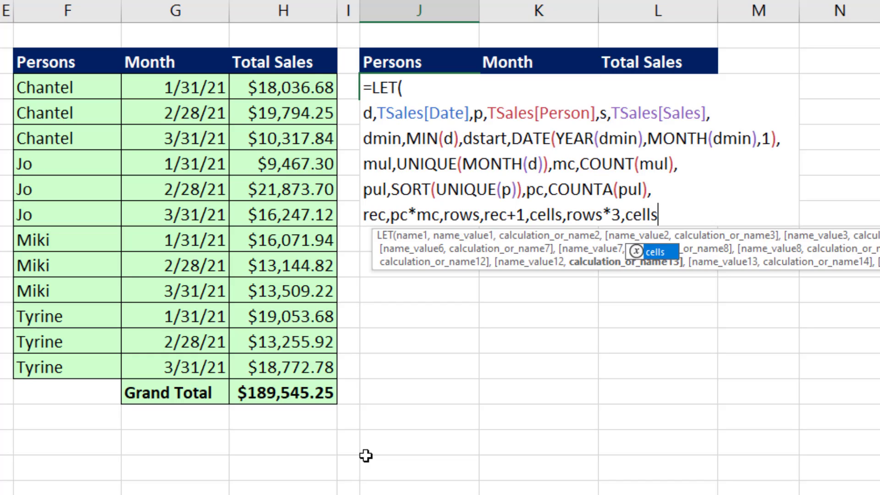
key(BackSpace)
key(BackSpace)
key(BackSpace)
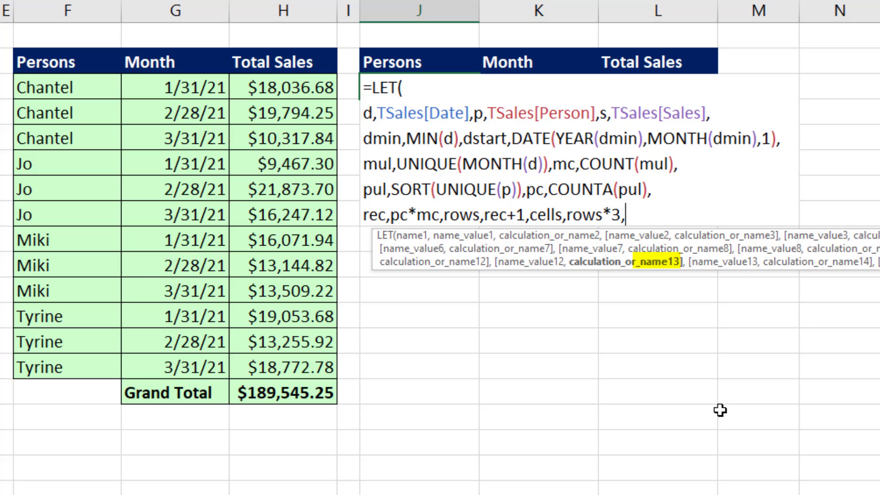
- Define the variable seq as SEQUENCE(rec,,0) after rows*3 and enter the LET formula with seq as its returned result
text(s)
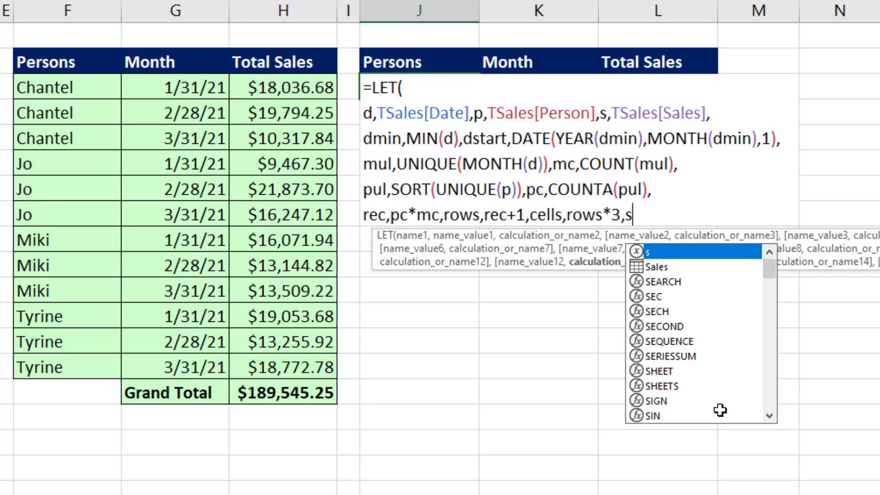
text(eq)
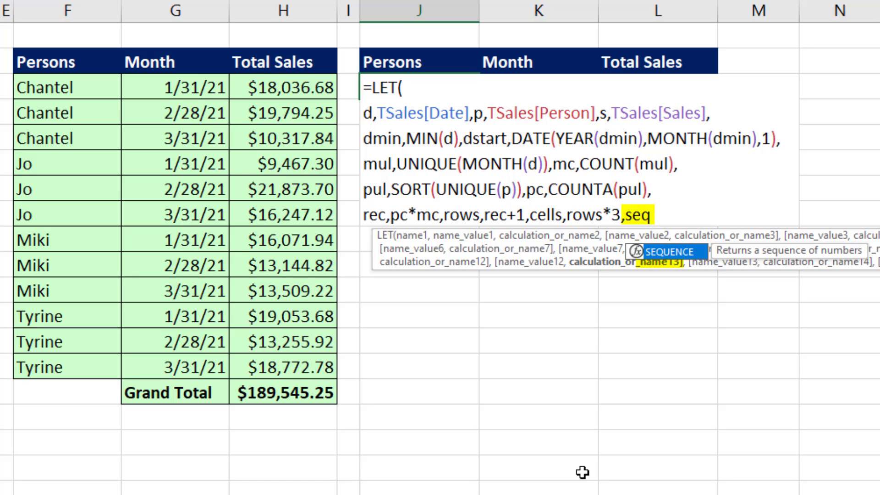
text(,sequ)
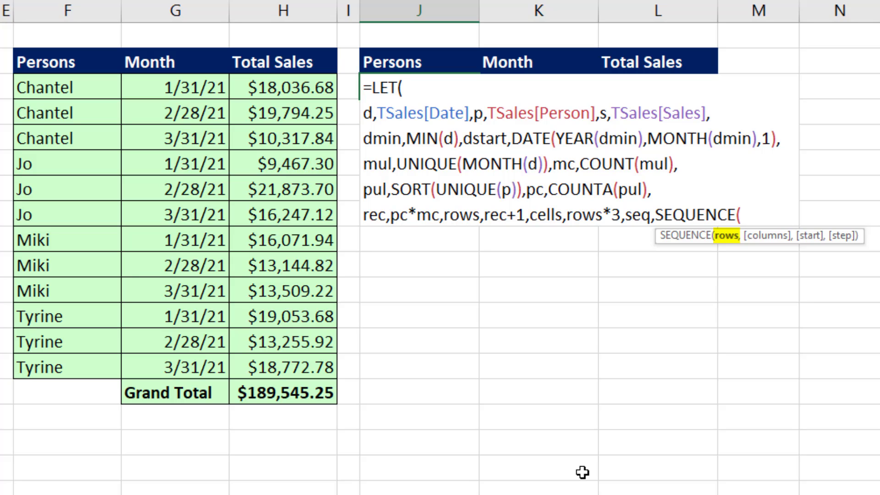
text(rec)
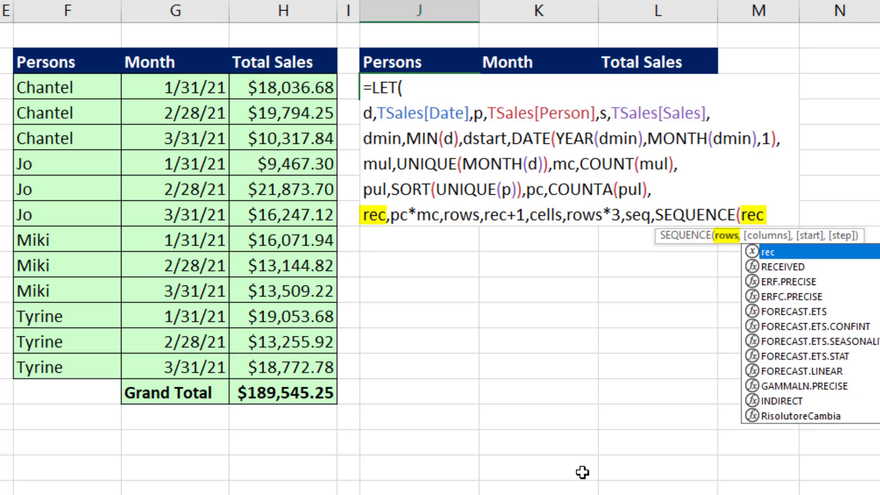
text(,)
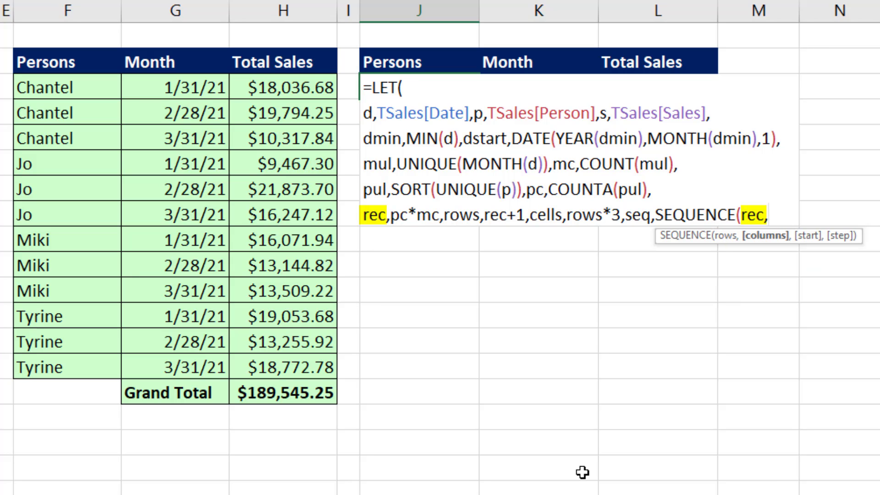
text(,)
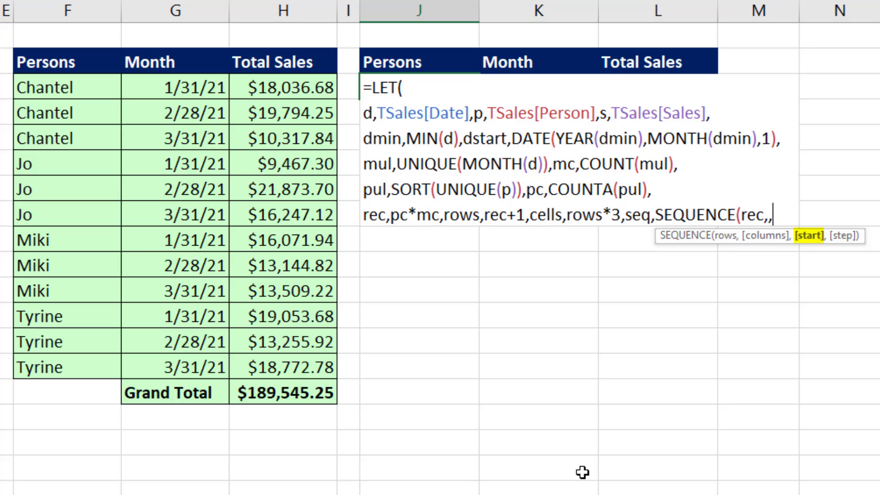
text(0),)
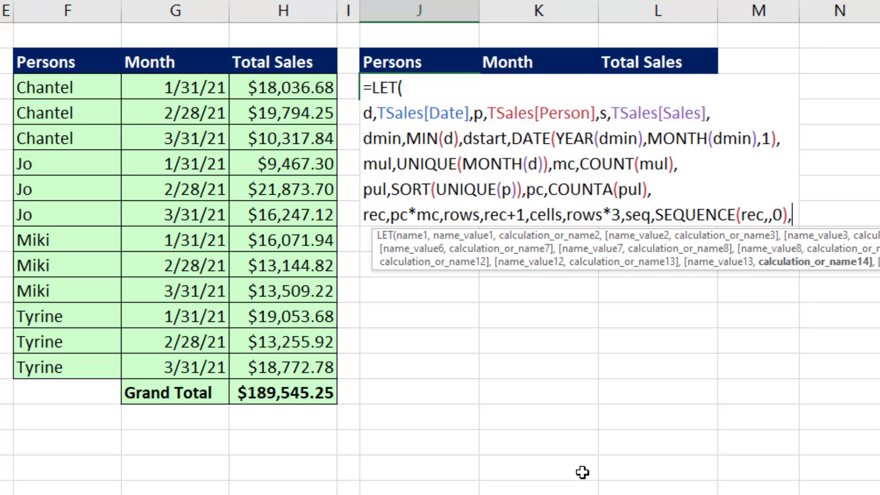
text(seq))
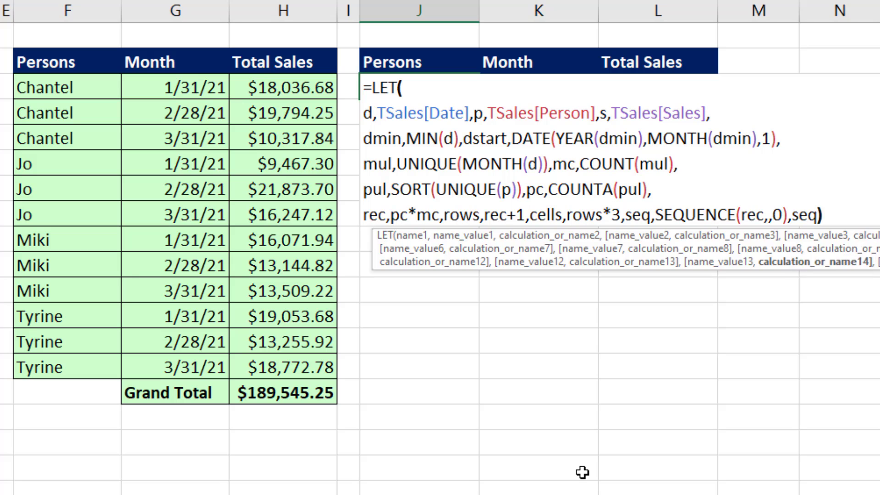
key(ctrl+shift+Return)
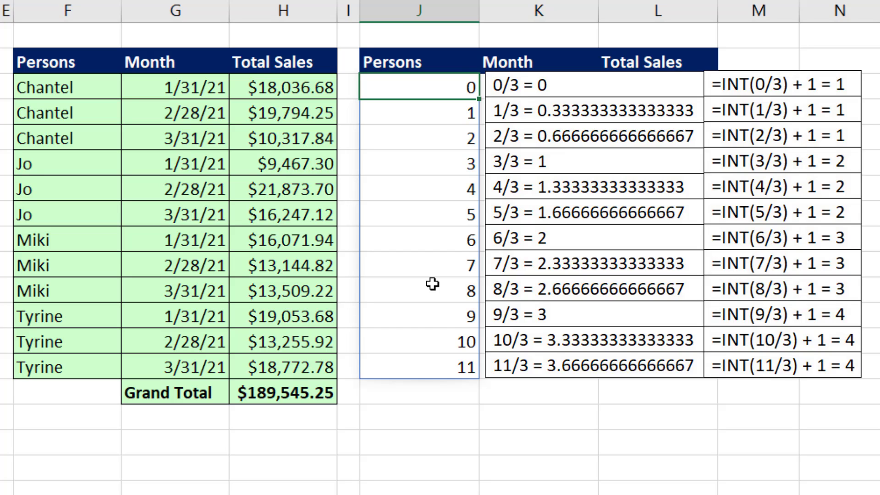
- Reopen the J3 formula, remove the returned seq and the closing parenthesis, and start a new line after SEQUENCE(rec,,0)
key(F2)
key(BackSpace)
key(BackSpace)
key(BackSpace)
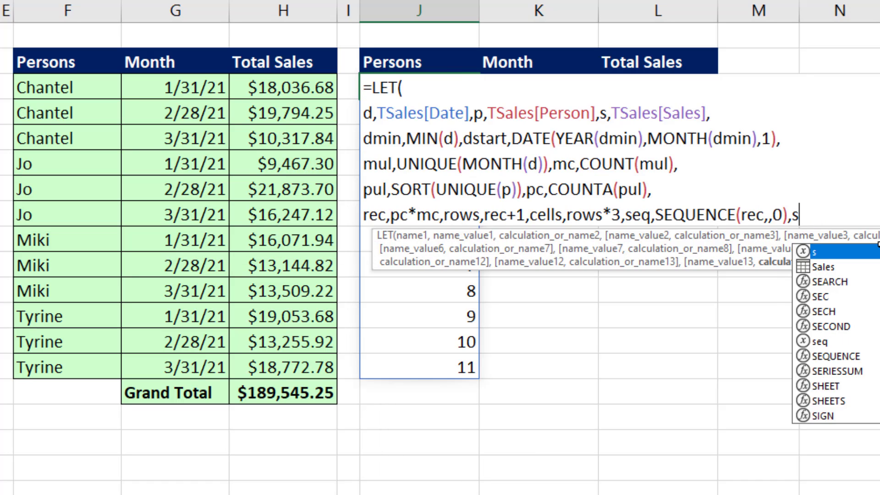
key(BackSpace)
key(alt+Return)
key(alt+Return)
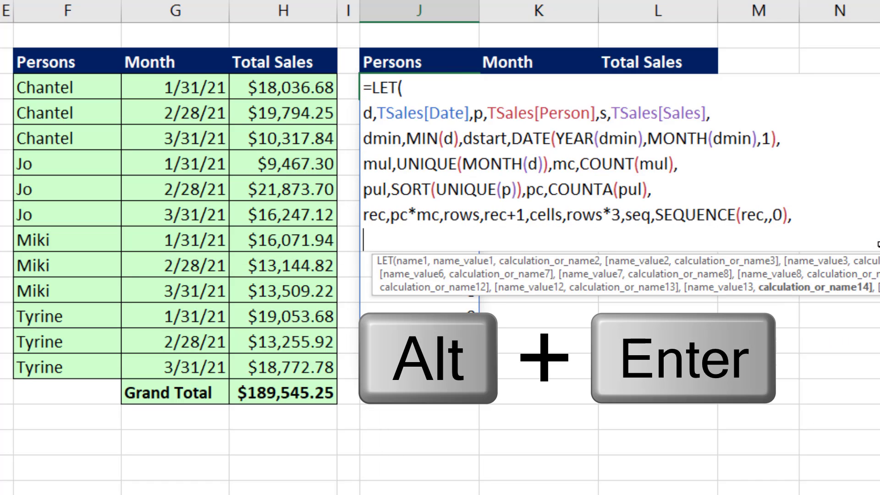
- Define the variable pcr as seq/mc on the new line and enter the LET formula with pcr as its returned result
text(p)
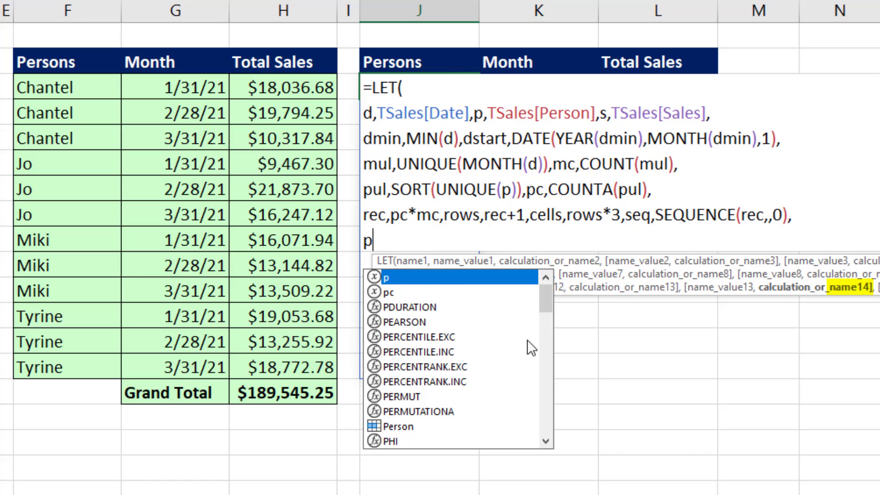
text(cr)
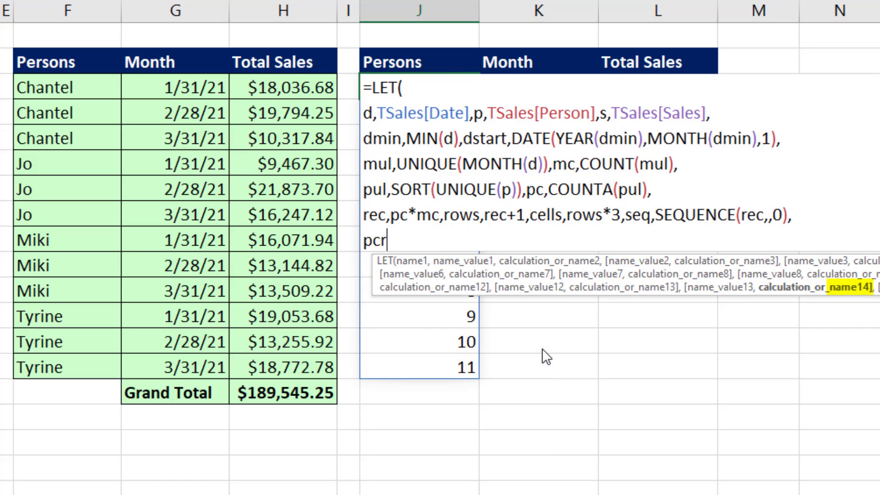
text(,seq)
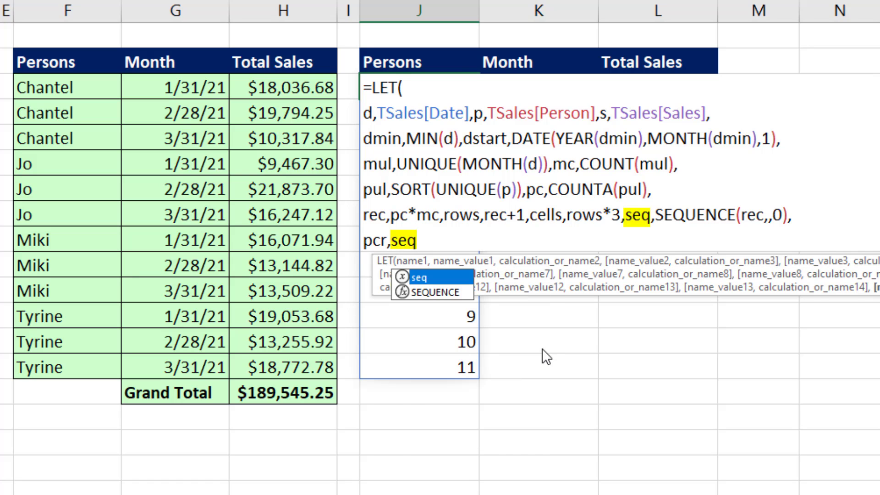
text(/)
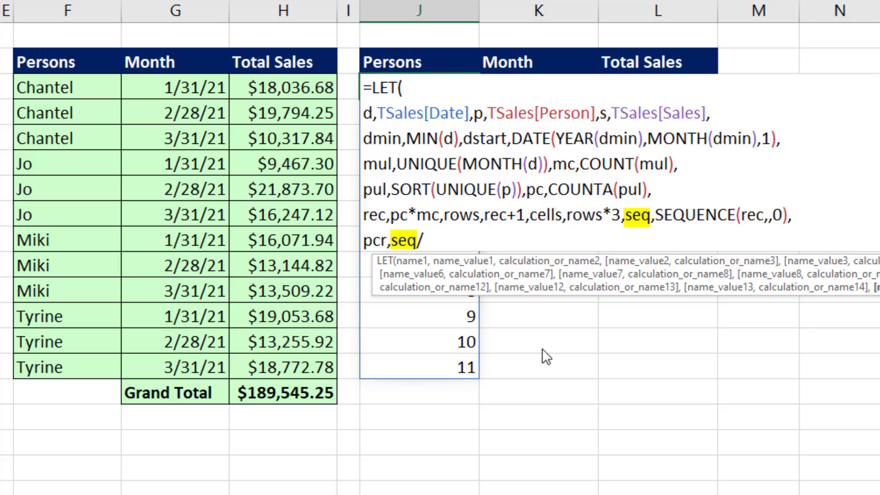
text(mc)
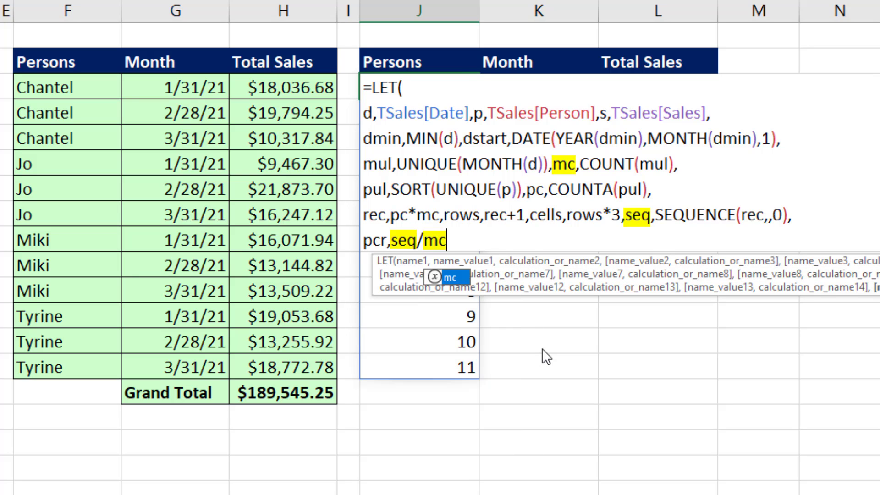
text(,pcr))
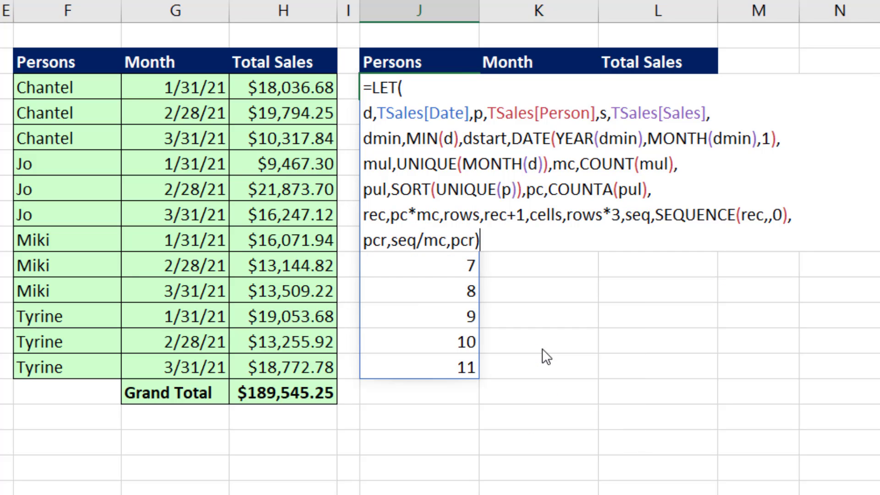
key(ctrl+Return)
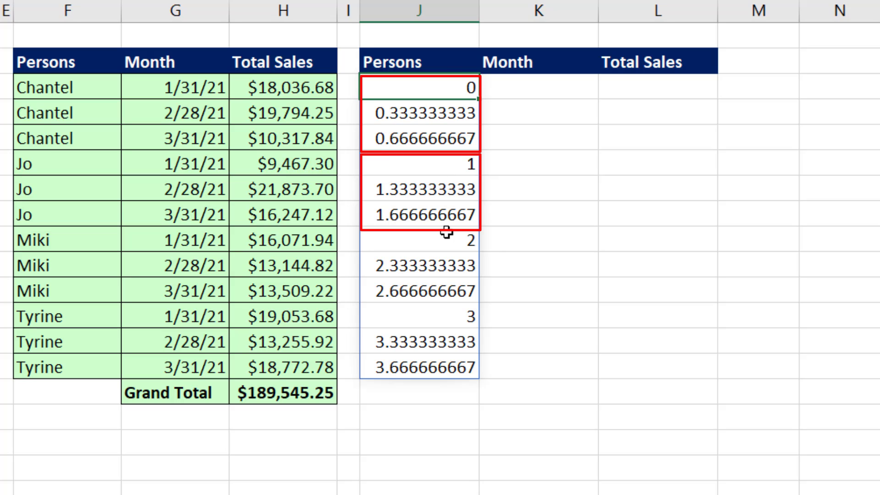
- Wrap the pcr calculation seq/mc in the INT function in the J3 formula and enter it
key(F2)
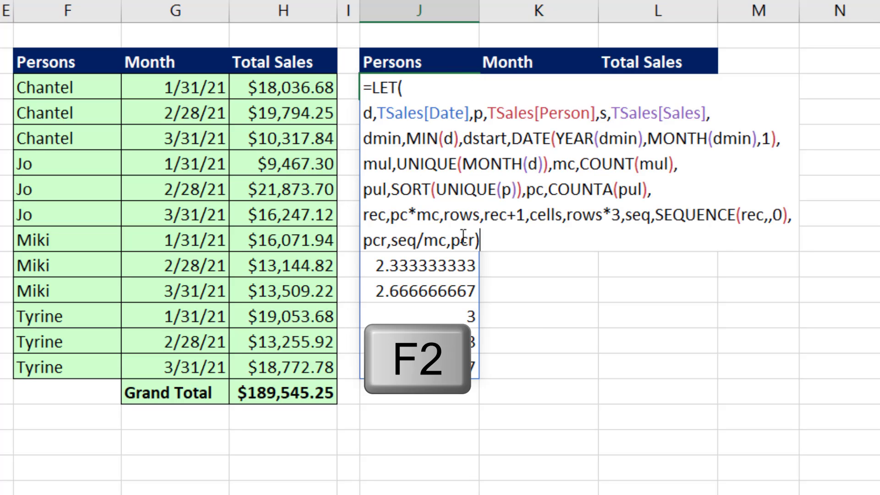
click(393, 241)
text(int)
key(Tab)
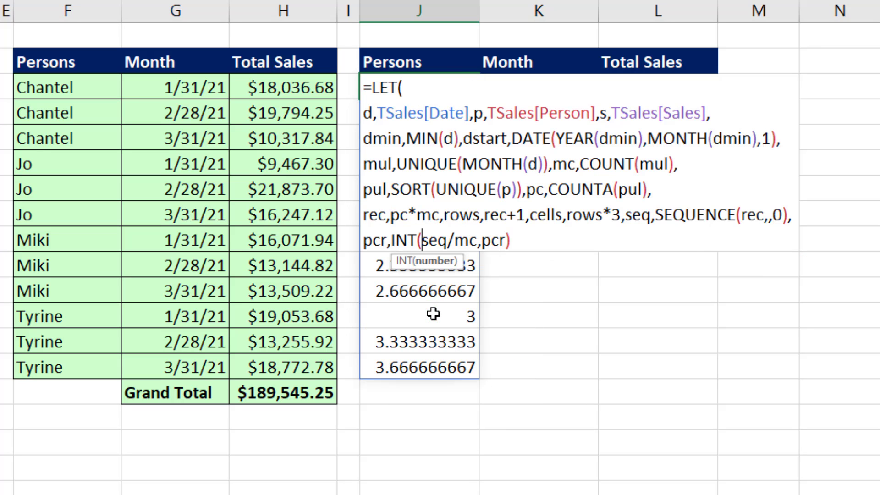
key(Right)
key(Right)
key(Right)
key(Right)
key(Right)
key(Right)
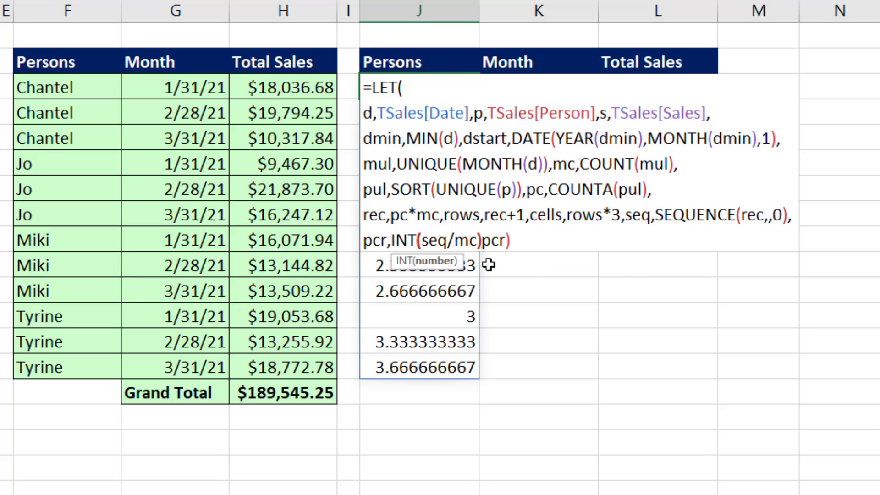
text())
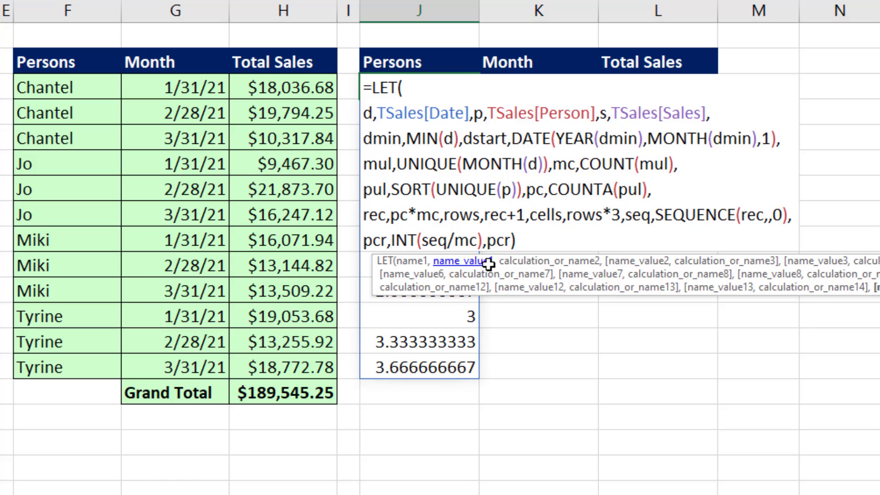
key(ctrl+Return)
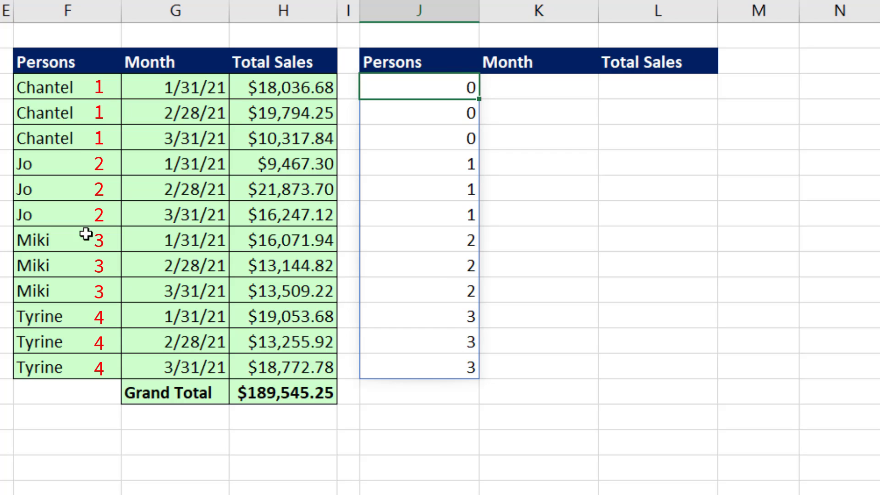
- Add 1 to the INT(seq/mc) calculation of pcr in the J3 formula and enter it
key(F2)
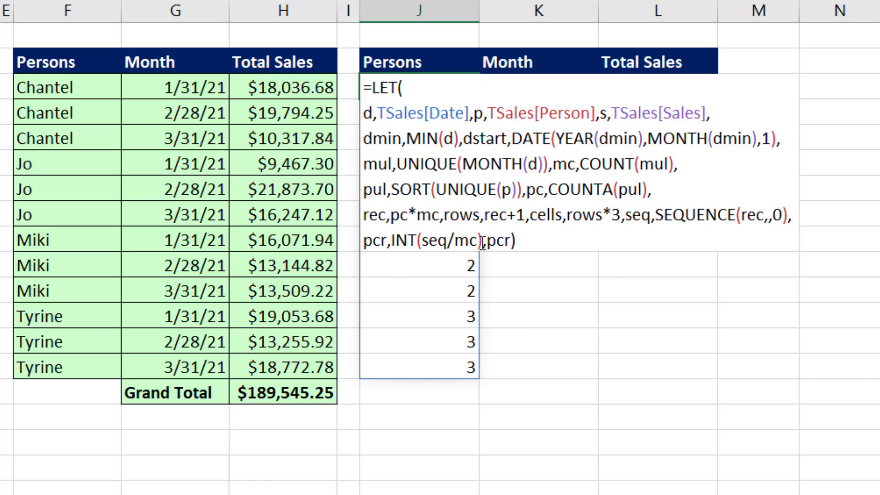
click(483, 242)
text(+1)
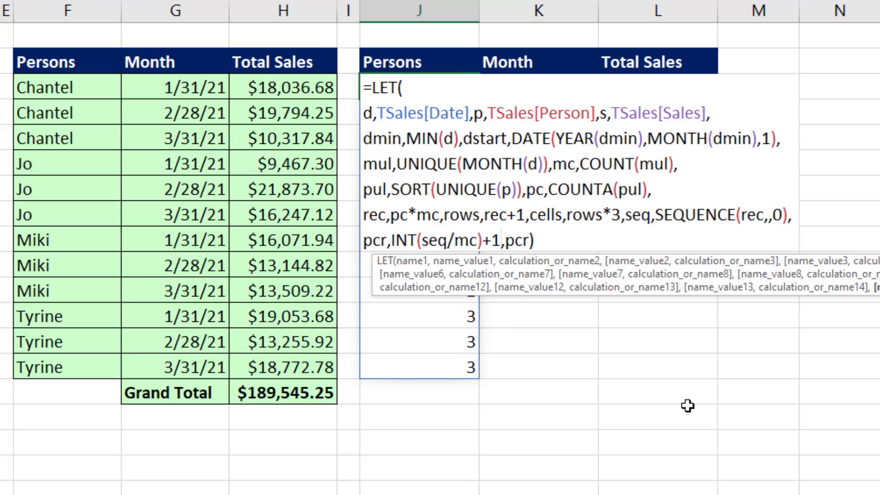
key(ctrl+Return)
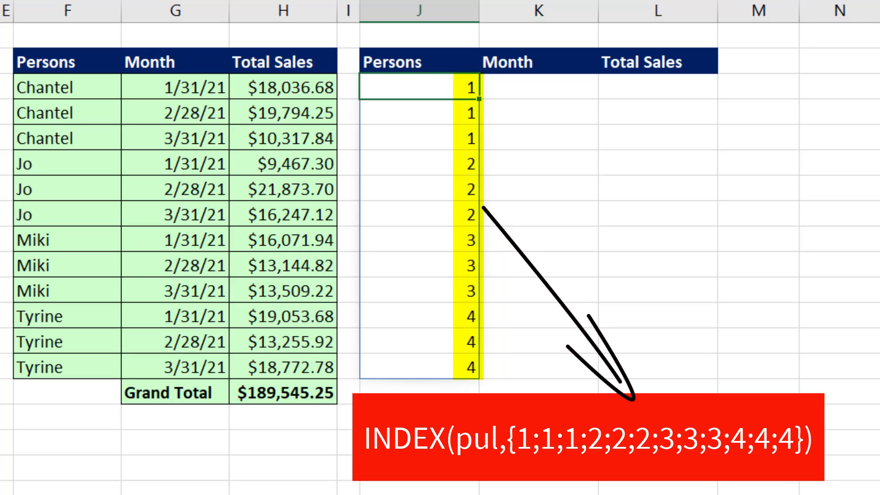
- Wrap INT(seq/mc)+1 in INDEX with pul as the array, so pcr is INDEX(pul,INT(seq/mc)+1), and enter the J3 formula
key(F2)
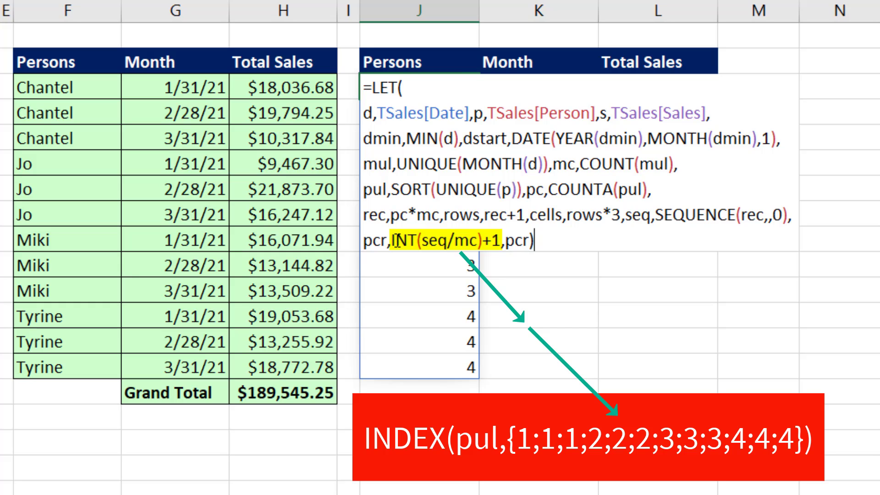
drag(393, 240, 503, 239)
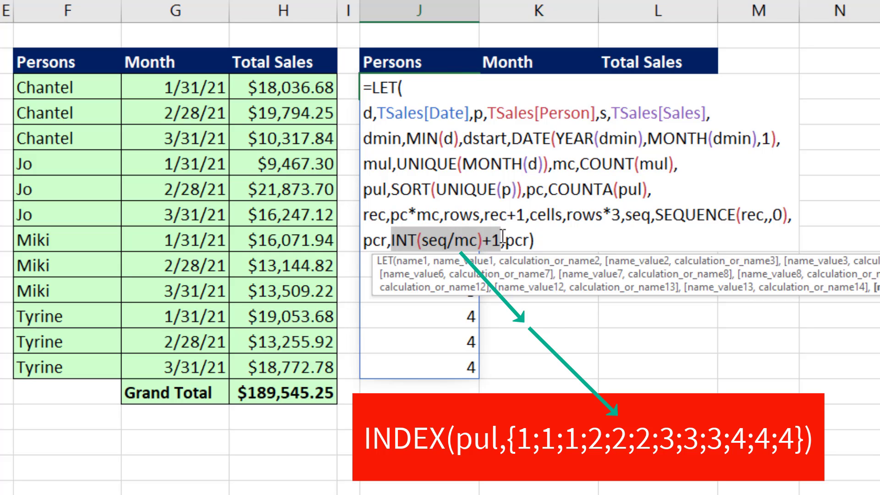
click(393, 242)
text(INDEX()
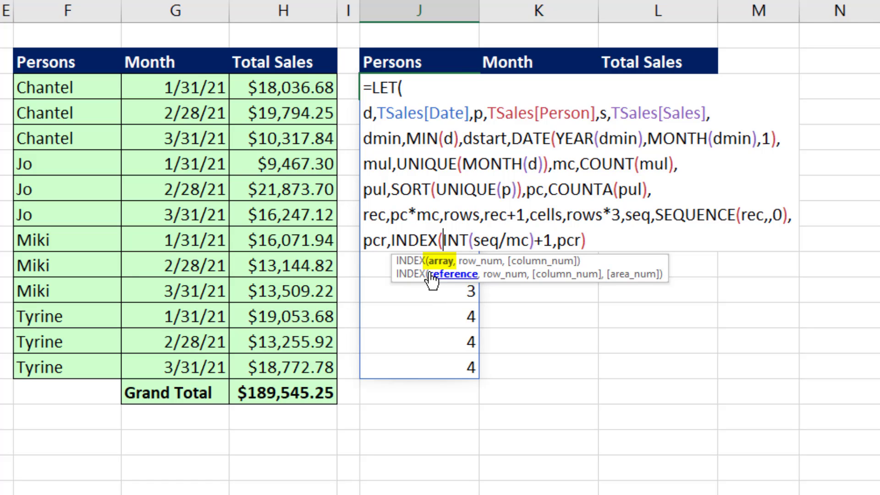
text(pul)
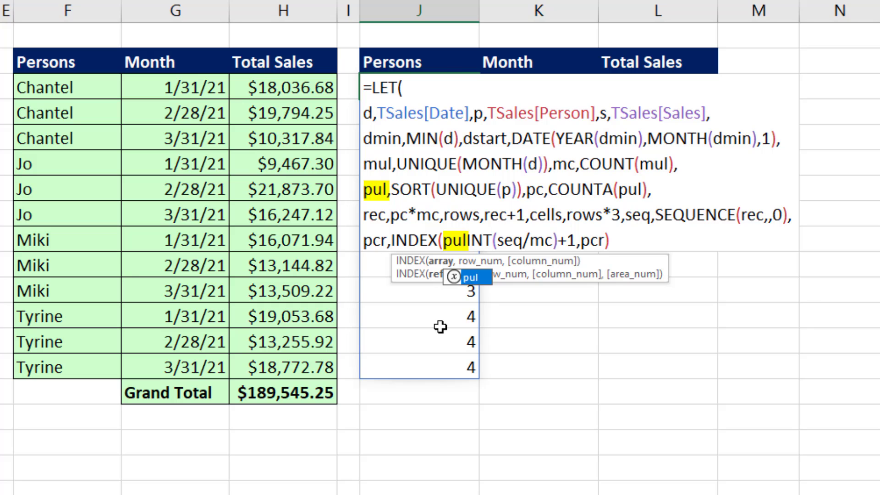
text(,)
click(484, 265)
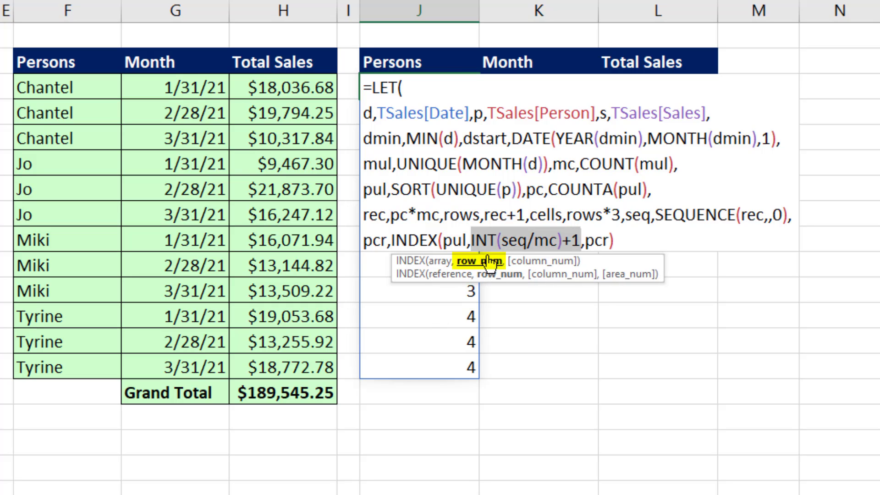
click(585, 239)
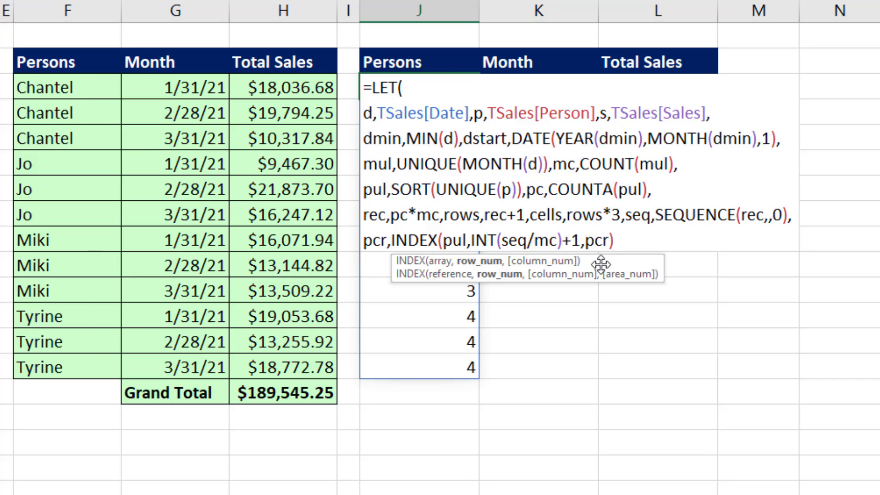
text())
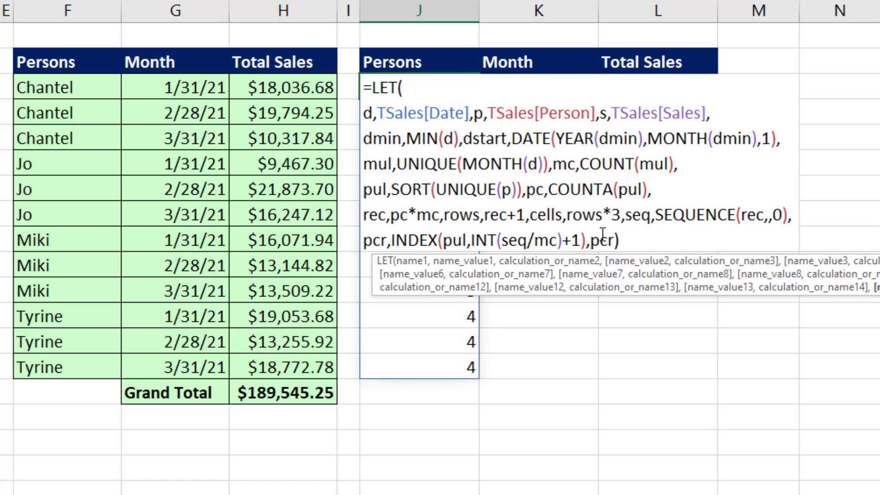
double_click(603, 238)
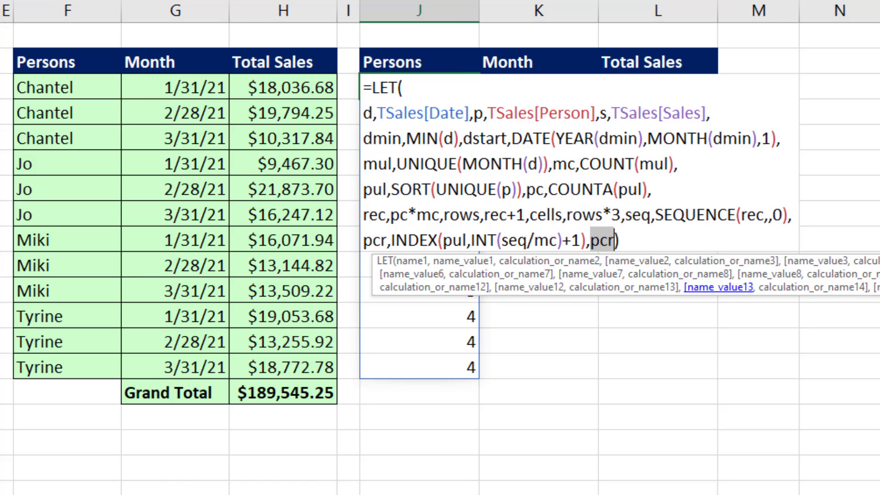
key(ctrl+Return)
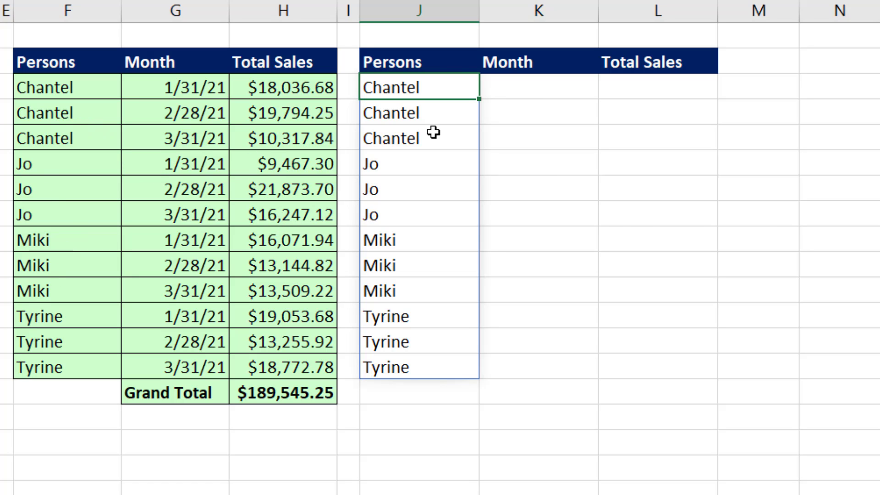
- Reopen the J3 formula, remove the returned pcr and the closing parenthesis, and start a new line after the INDEX calculation
key(F2)
key(BackSpace)
key(BackSpace)
key(BackSpace)
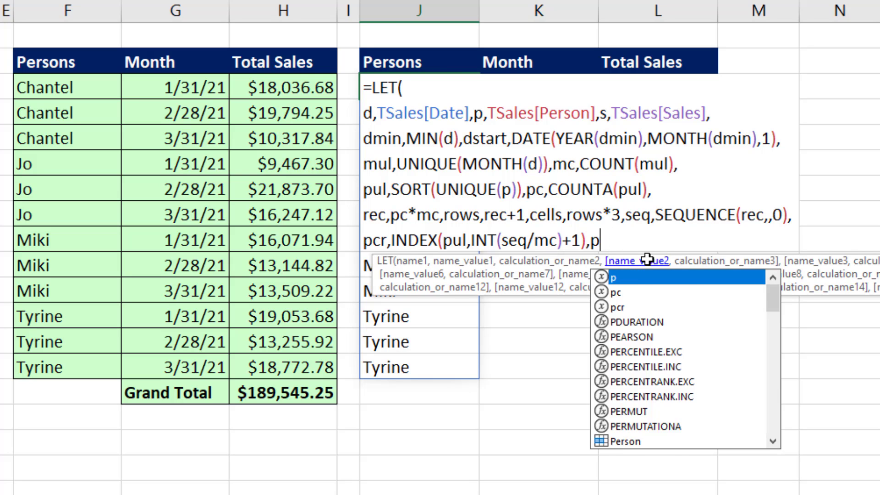
key(BackSpace)
key(alt+Return)
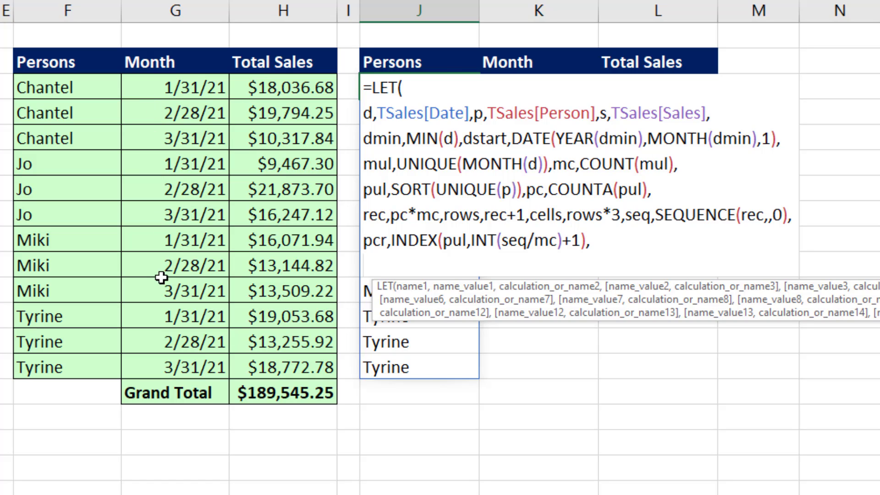
- Define the variable mseq as seq on the new line and enter the LET formula with mseq as its returned result
text(m)
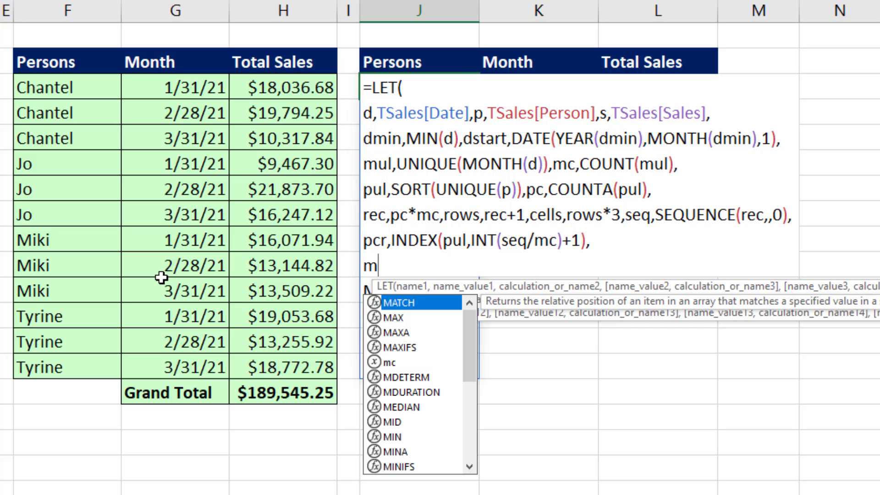
text(seq)
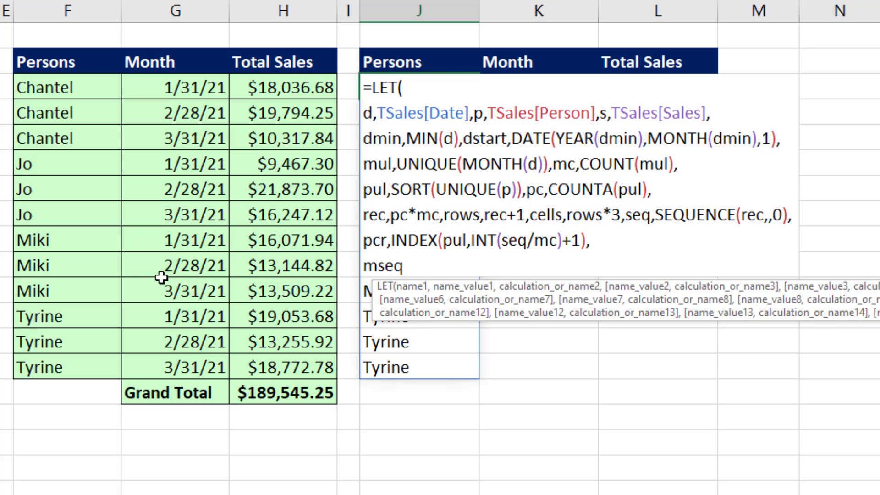
text(,seq)
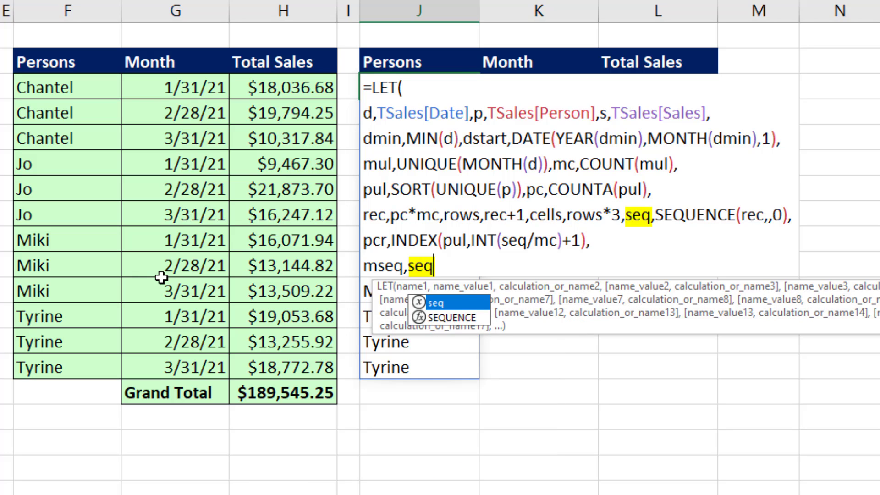
text(,)
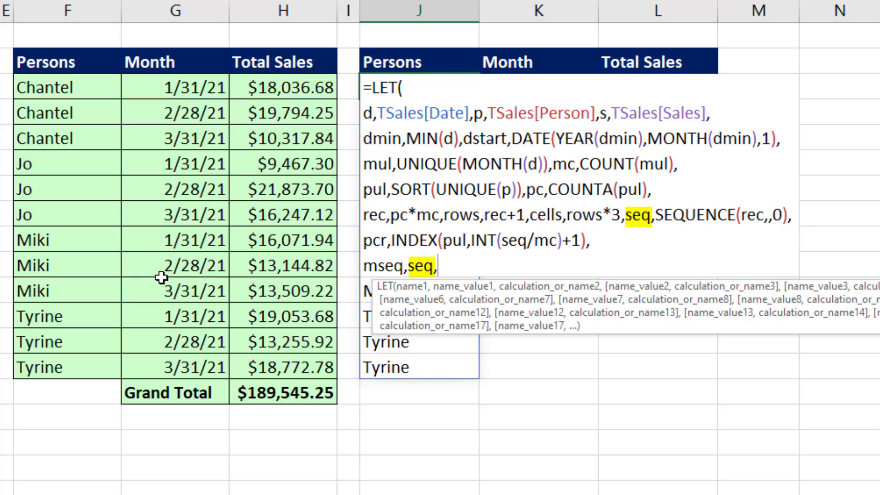
text(mseq))
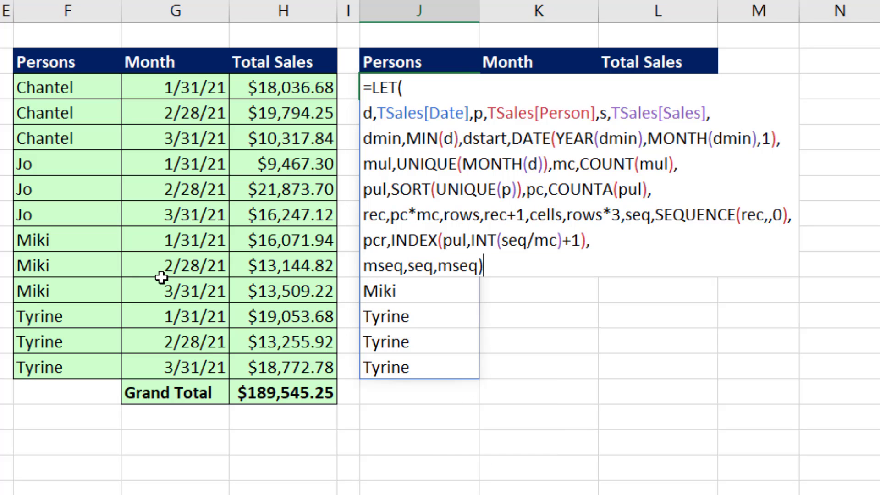
key(ctrl+Return)
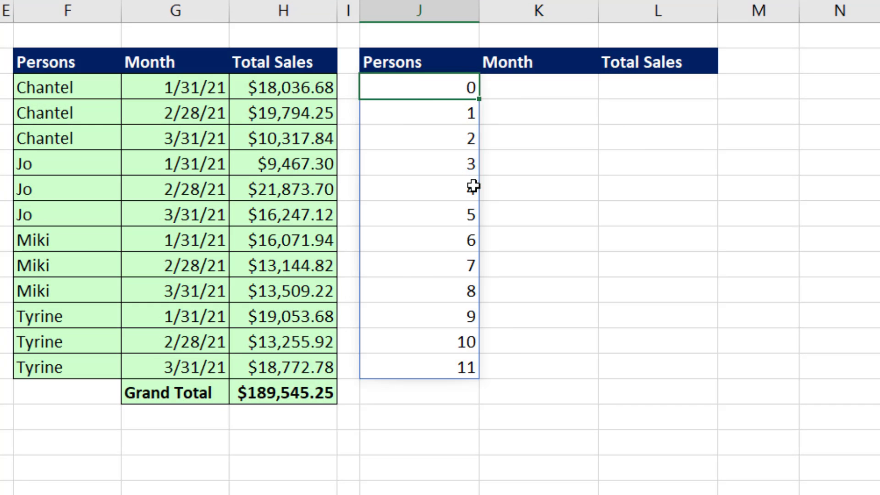
- Change the mseq calculation in the J3 formula to MOD(seq,mc) and enter it
key(F2)
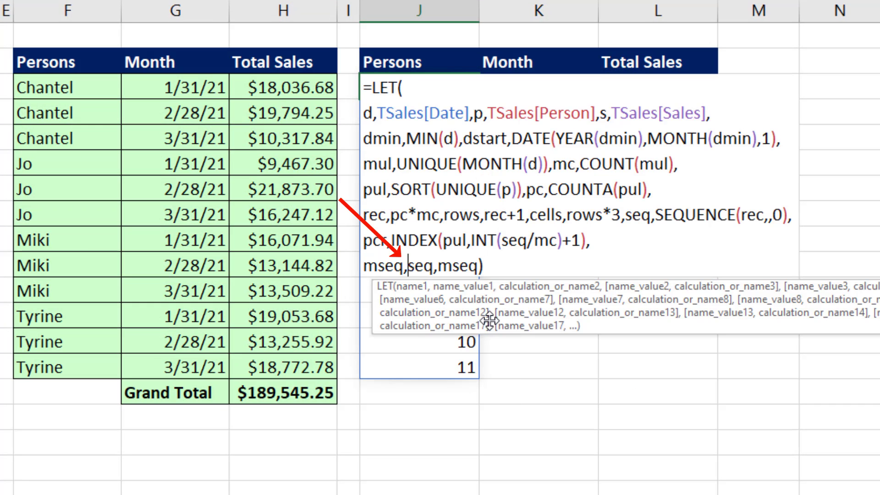
text(mod)
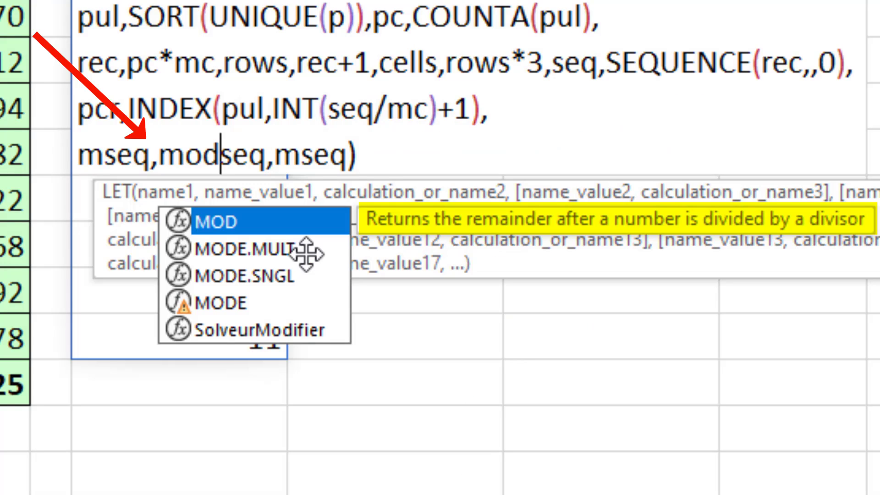
key(Tab)
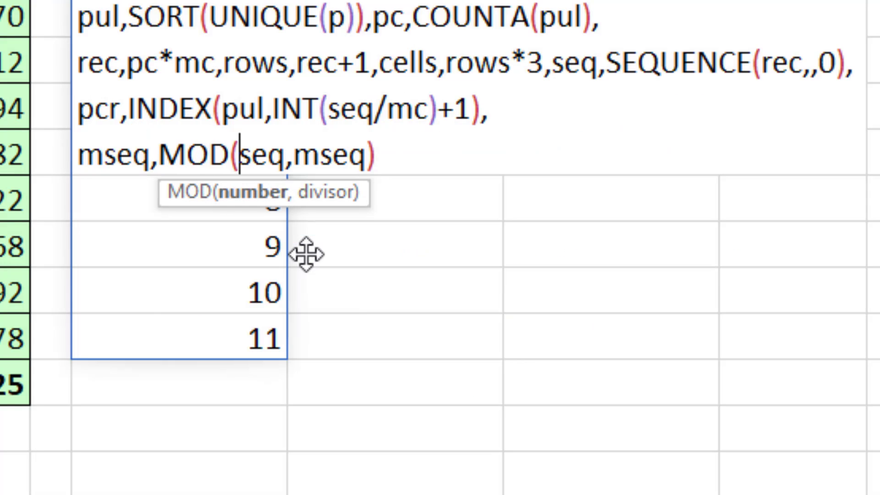
click(287, 154)
text(,)
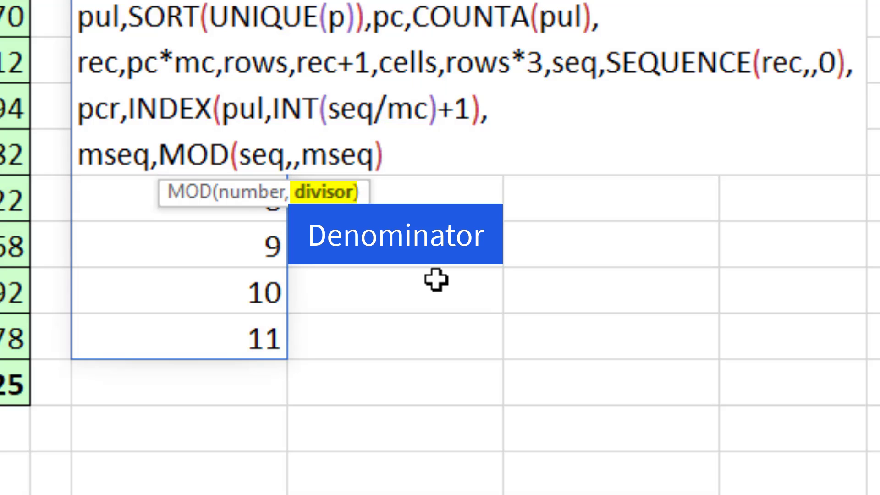
text(mc)
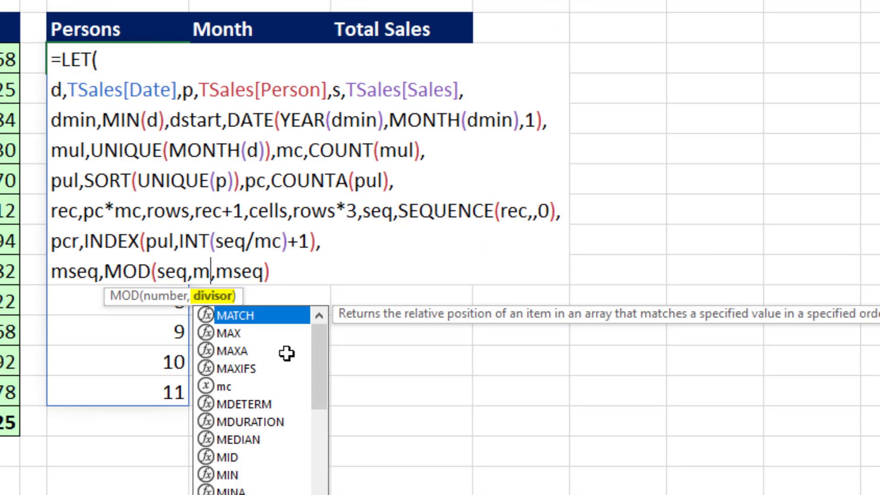
text())
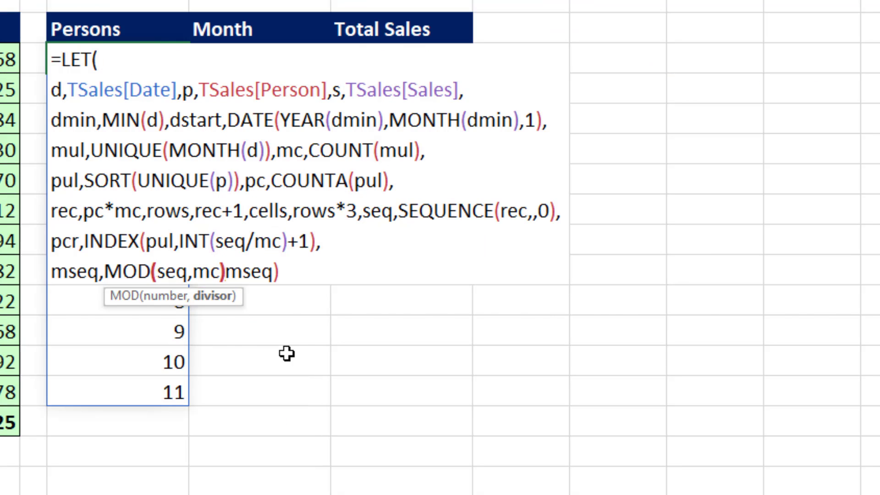
key(ctrl+Return)
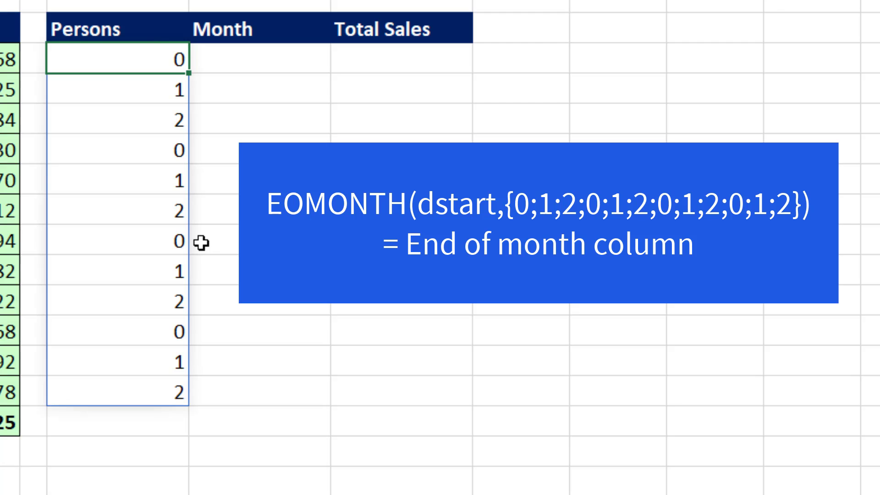
- Reopen the J3 formula and remove the returned mseq with the closing parenthesis after the MOD calculation
key(F2)
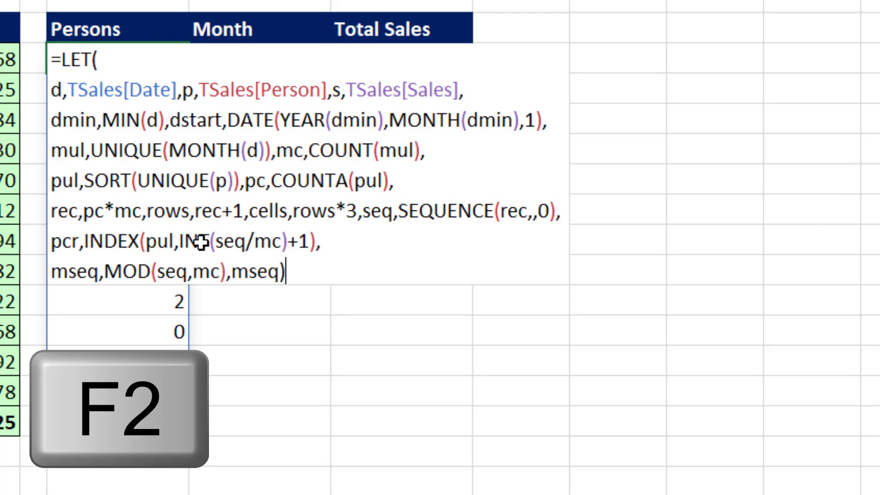
double_click(68, 272)
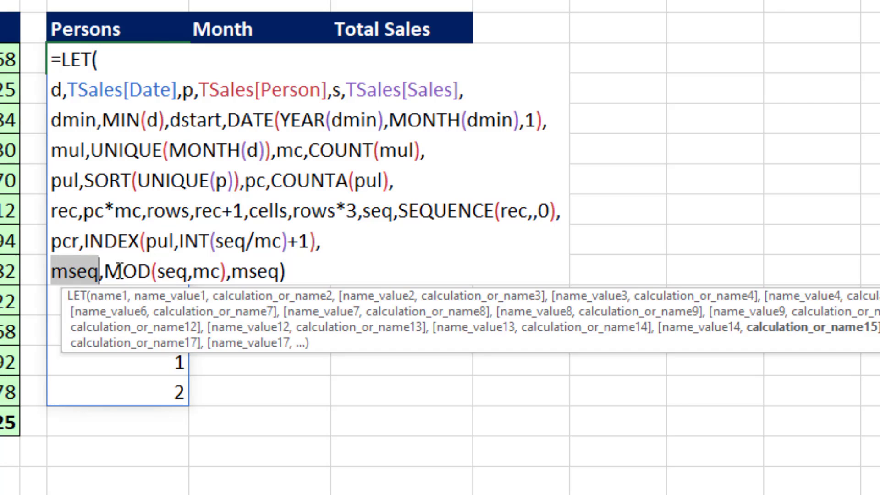
click(238, 272)
double_click(238, 271)
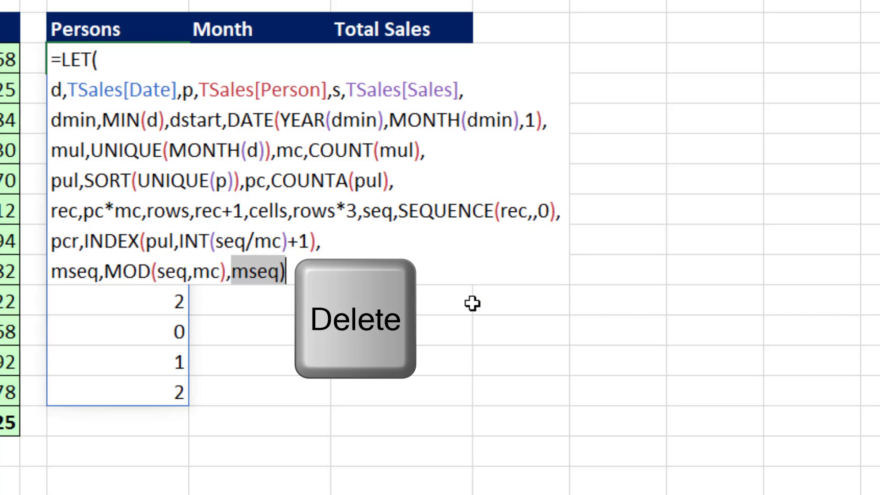
key(Delete)
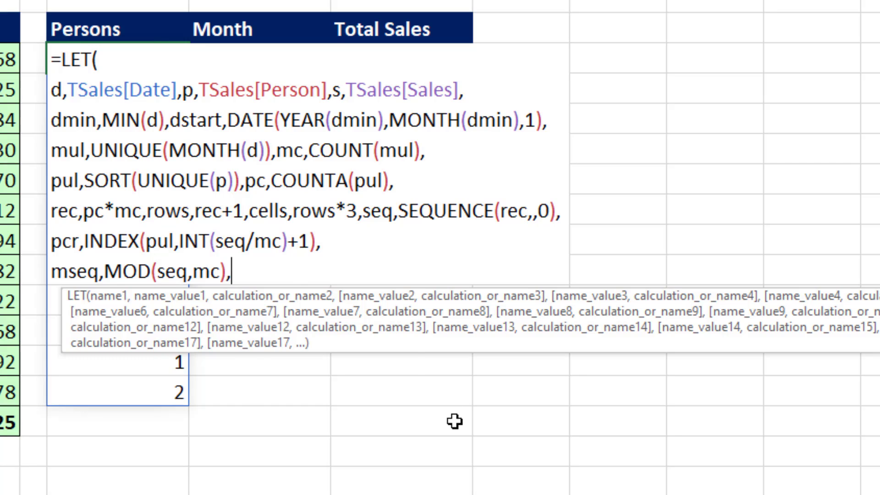
- Define the variable sdcr as EDATE(dstart,mseq) and enter the LET formula with sdcr as its returned result
text(sdcr)
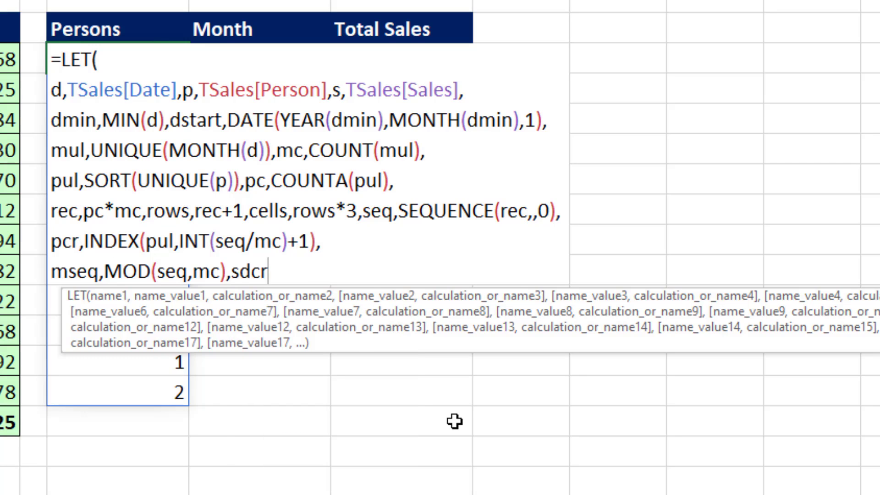
text(,ed)
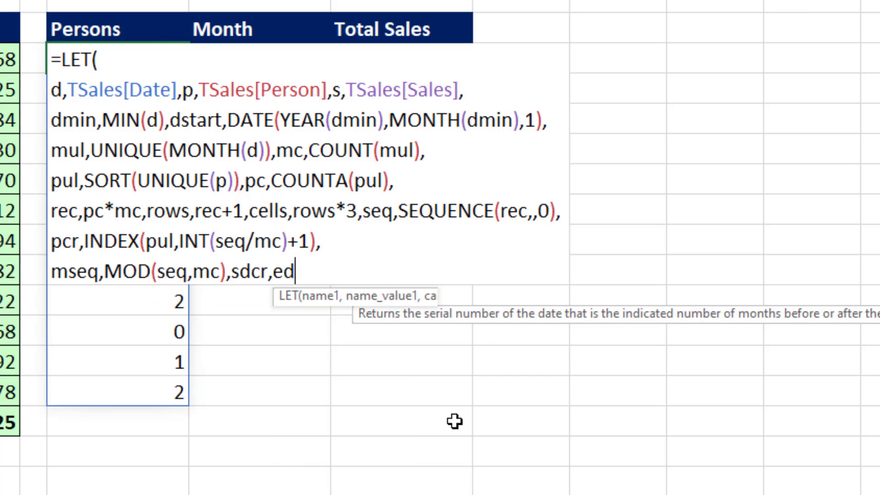
key(Tab)
text(ds)
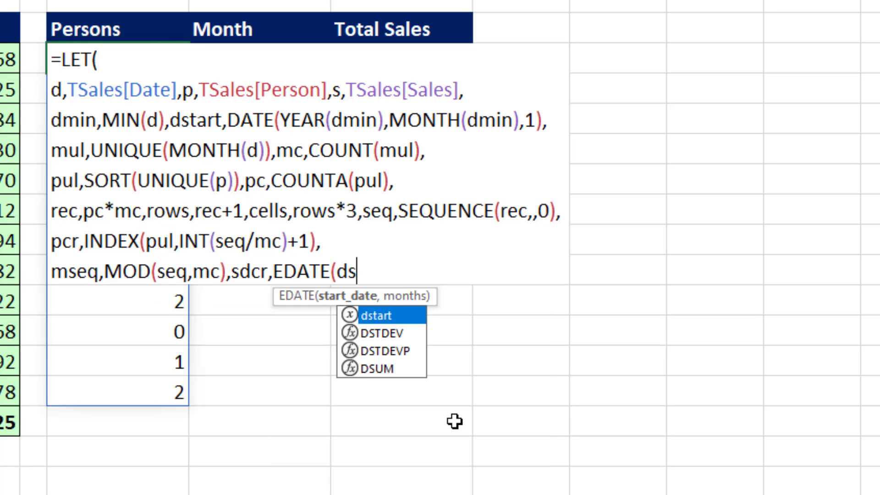
key(Tab)
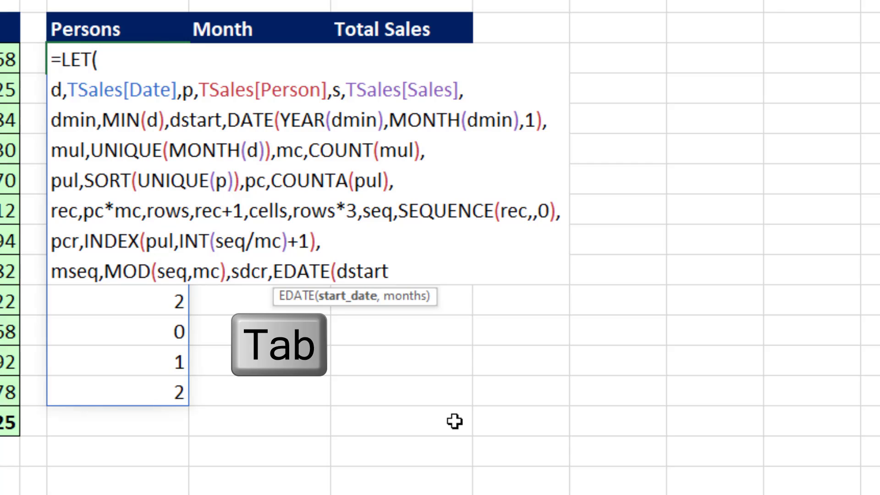
text(,)
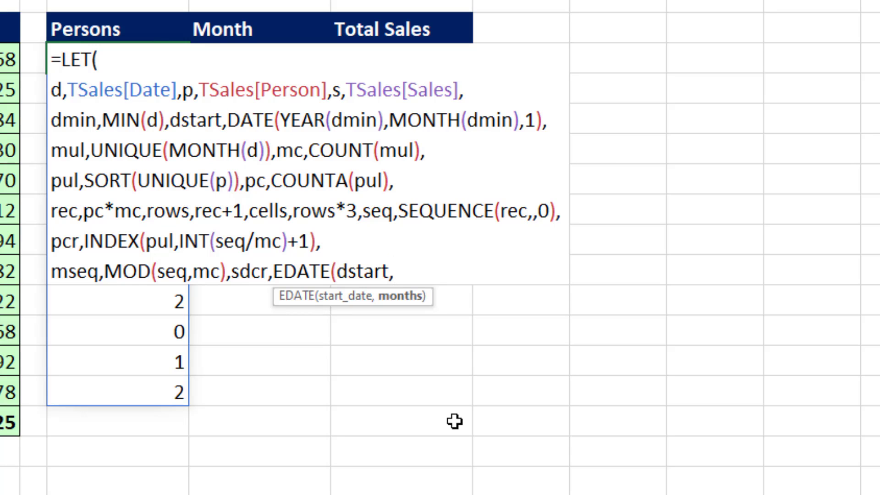
text(mseq)
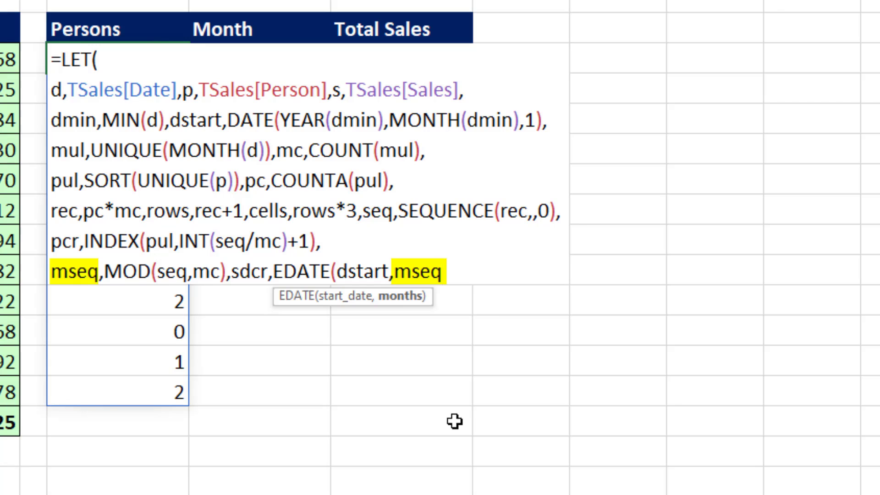
text(),sdcr))
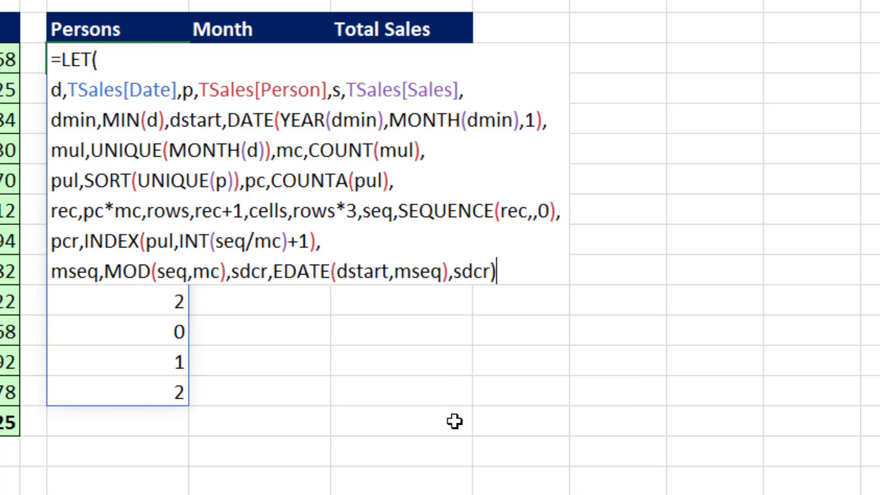
key(ctrl+Return)
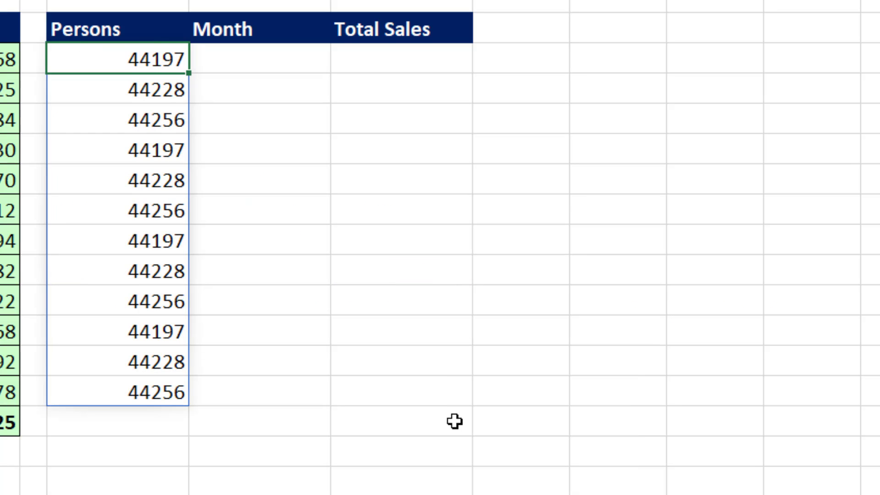
- Format the spilled results from J3 downward as Short Date
key(ctrl+shift+Down)
click(372, 60)
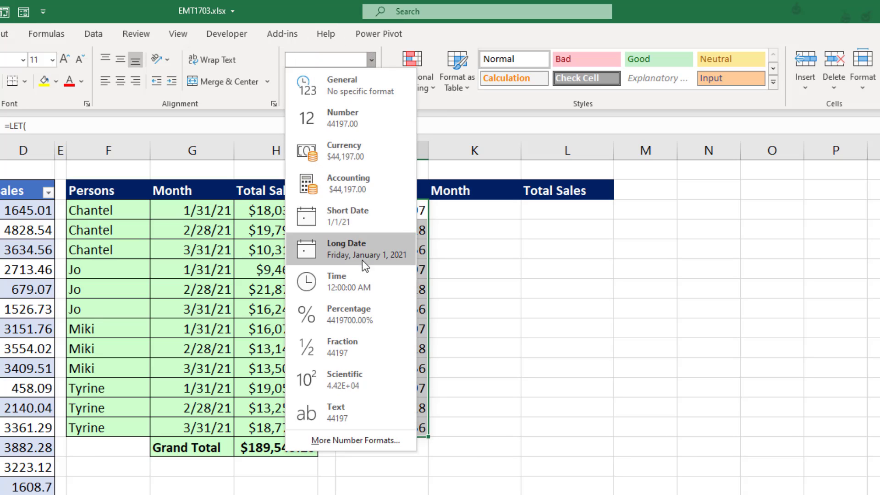
click(357, 213)
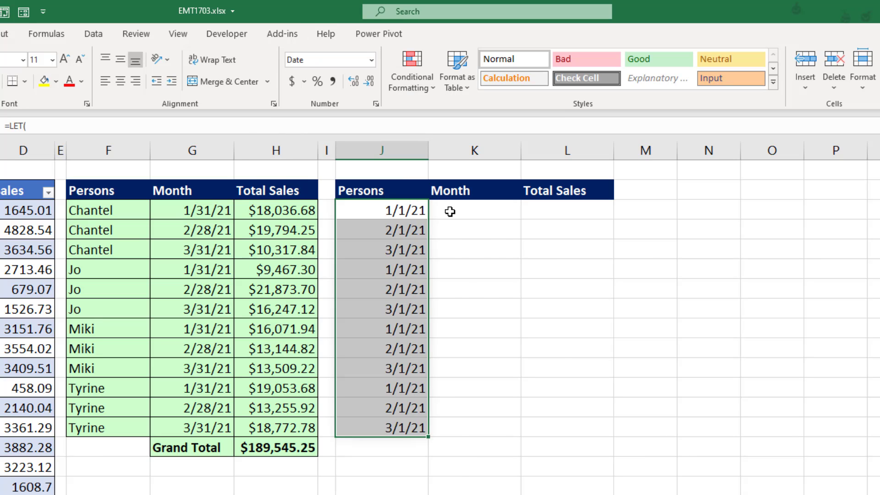
- In the J3 formula, replace the returned sdcr with a copy of the sdcr EDATE definition and rename the copied variable edcr
key(F2)
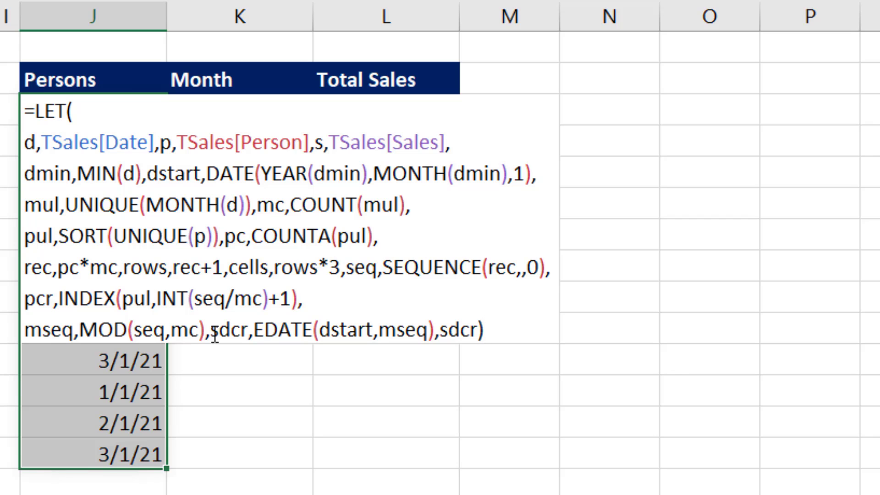
drag(213, 334, 765, 367)
key(ctrl+c)
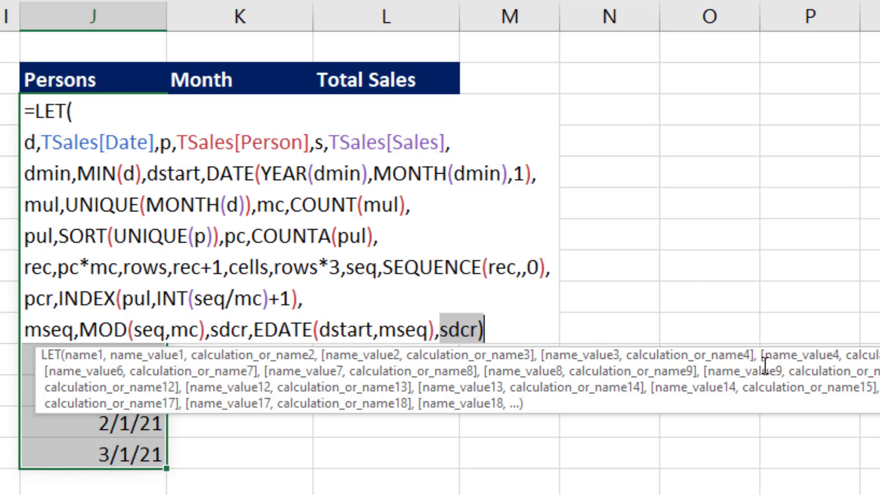
key(ctrl+v)
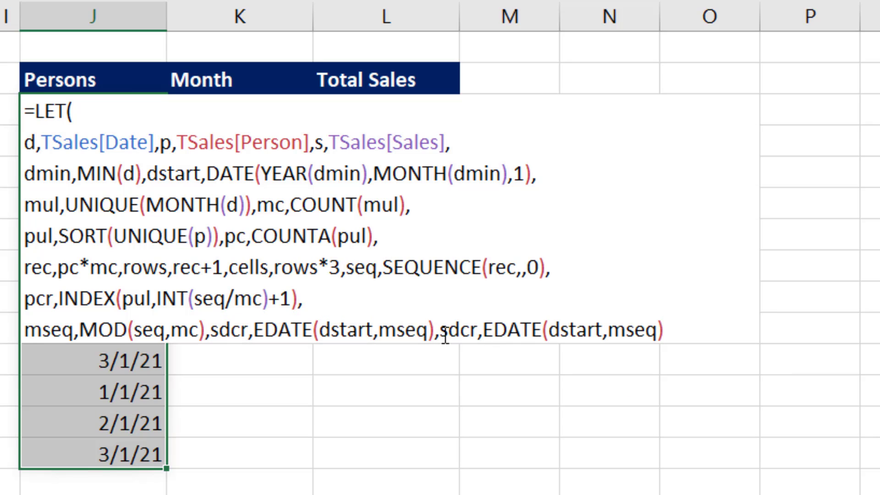
drag(441, 334, 448, 335)
text(e)
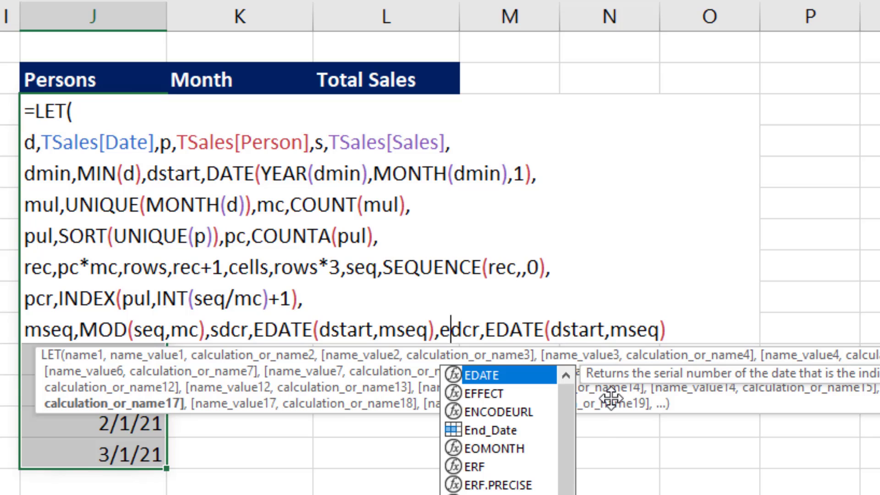
- Change edcr's function to EOMONTH, so it is EOMONTH(dstart,mseq), and enter the LET formula with edcr as its returned result
click(498, 328)
drag(498, 328, 544, 328)
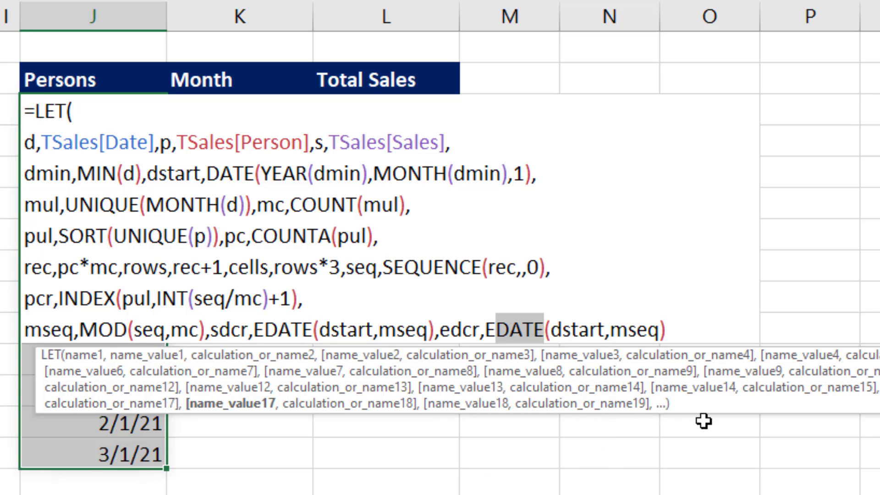
text(o)
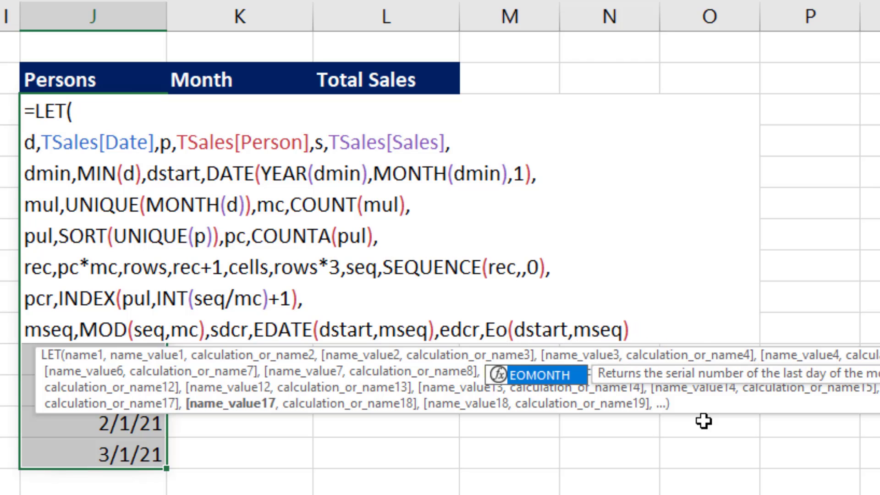
key(Tab)
key(End)
text(,)
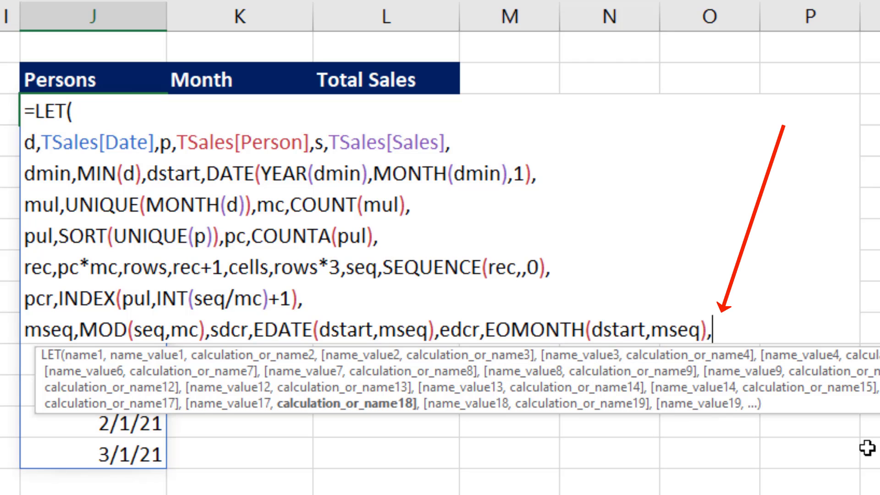
text(edcr))
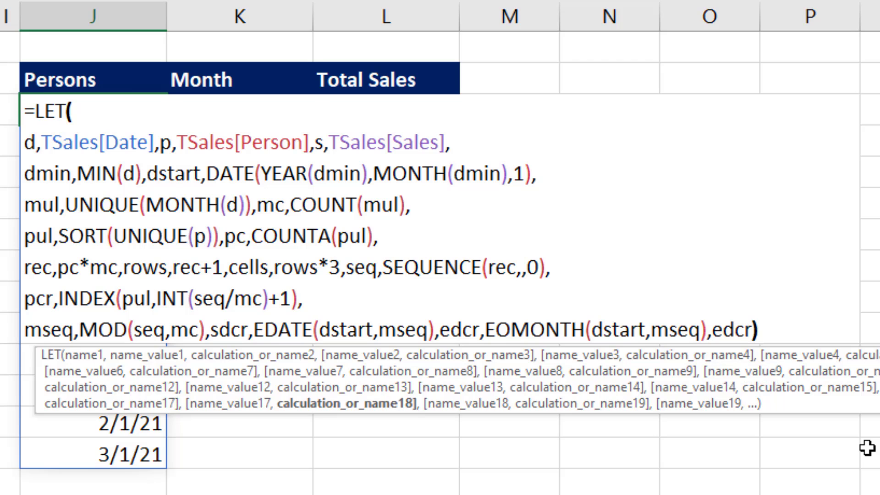
key(ctrl+Return)
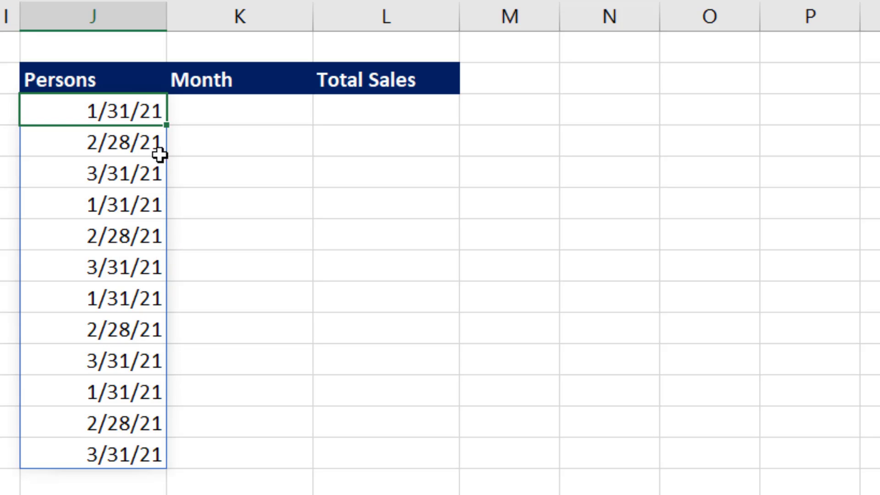
- Reopen the J3 formula, remove the returned edcr and closing parenthesis, and start a new line after the EOMONTH calculation
key(F2)
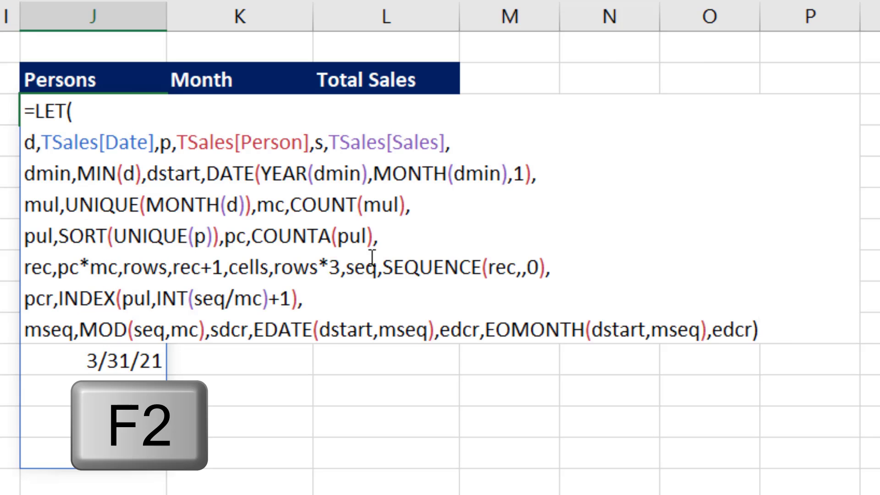
key(BackSpace)
key(BackSpace)
key(BackSpace)
key(BackSpace)
key(BackSpace)
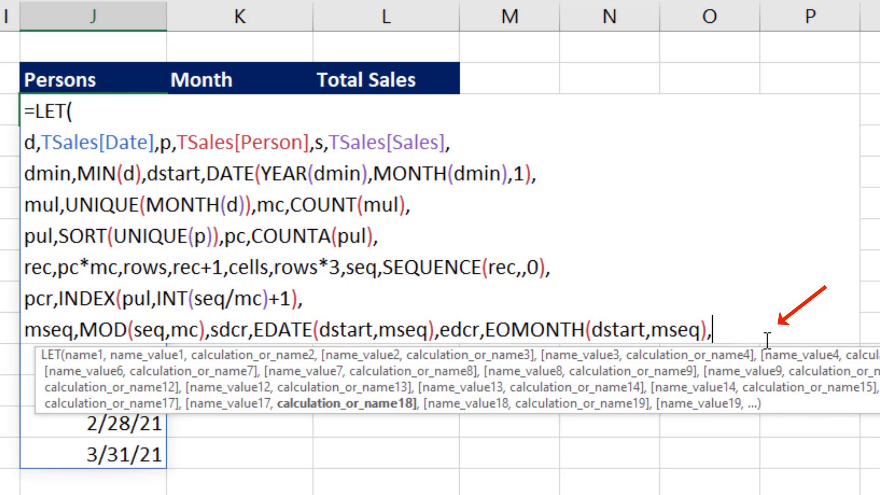
key(alt+Return)
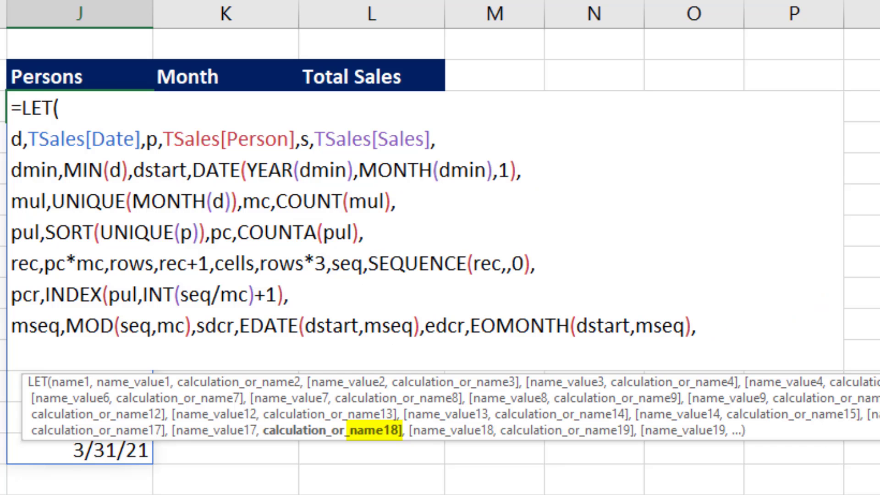
key(BackSpace)
- In the J3 LET formula, define totals as a SUMIFS of s with criteria range p and criterion pcr
text(totals)
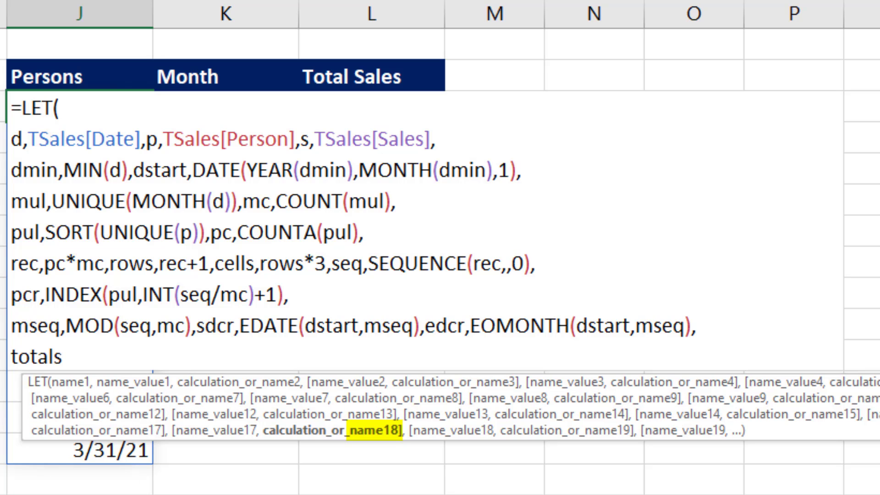
text(,sumif)
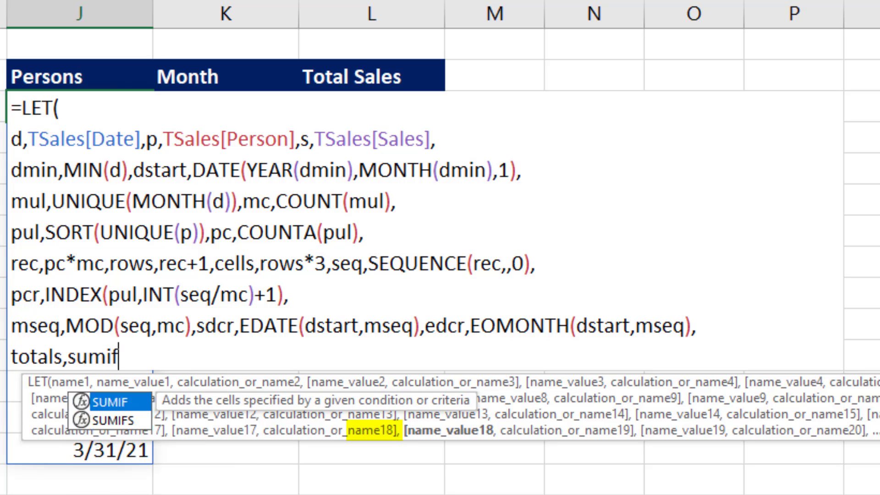
text(s()
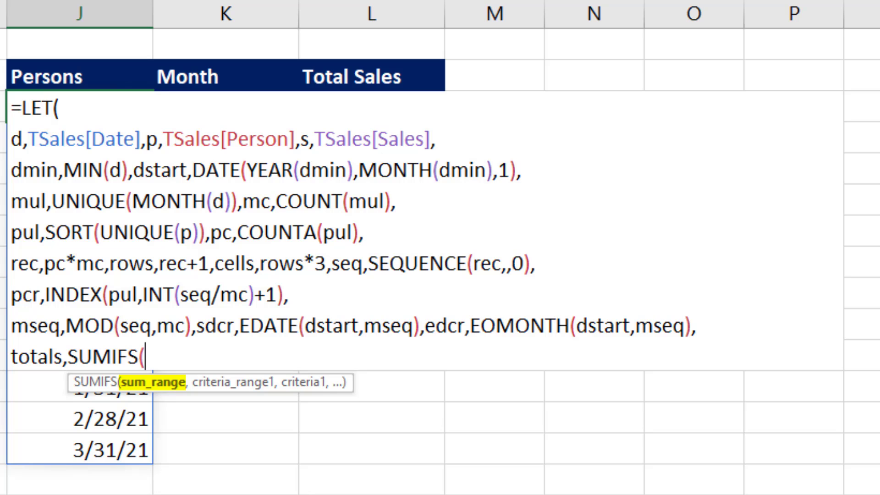
text(s,)
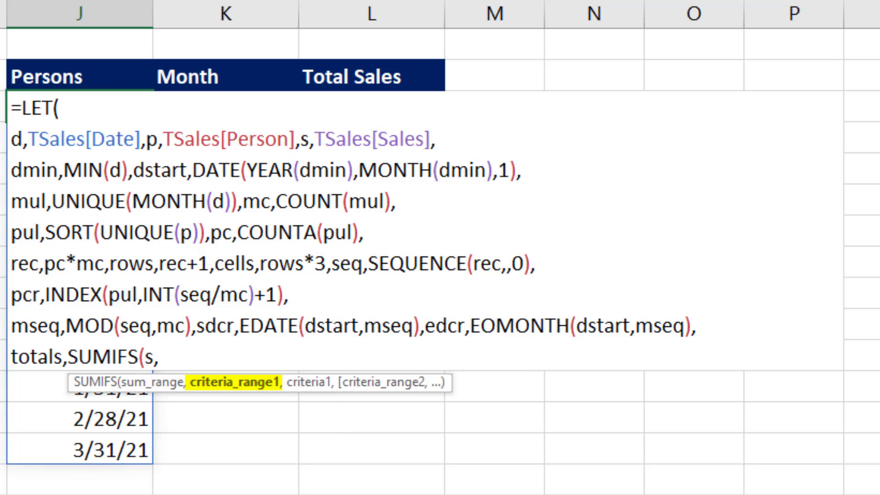
text(p)
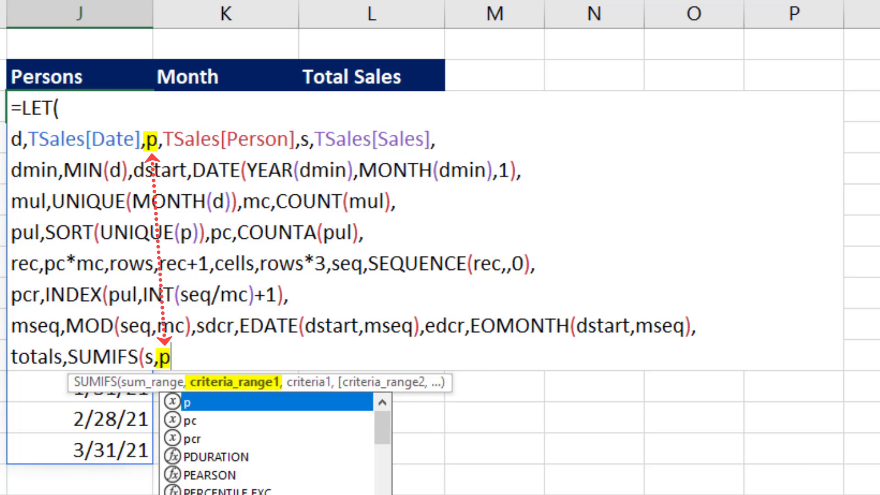
text(,)
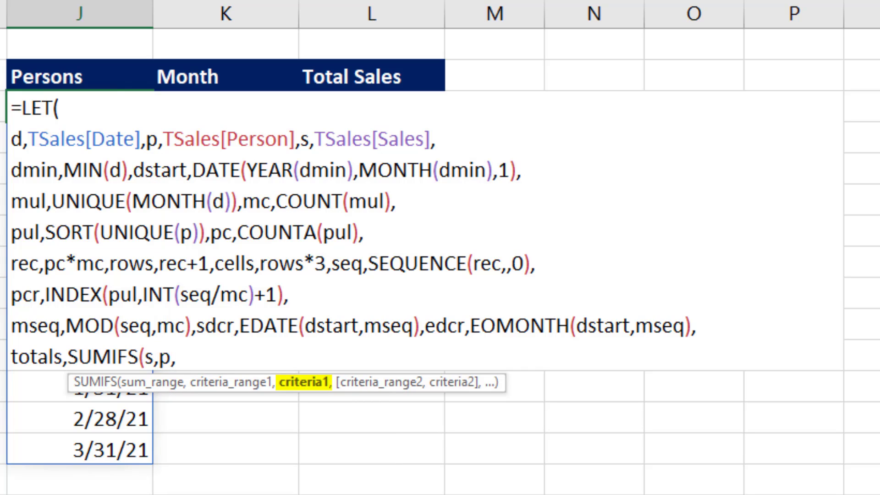
text(pcr)
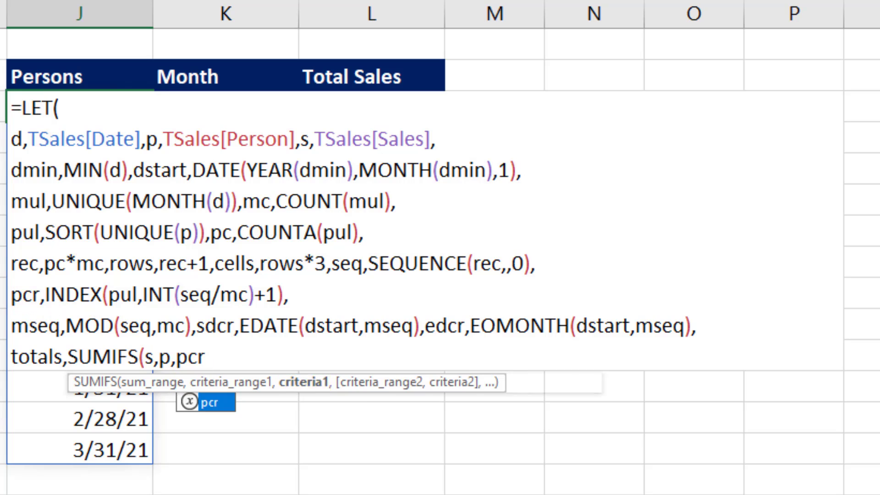
- Add a second SUMIFS condition requiring dates d to be on or after the start date, as d,">="&sdcr
text(,d)
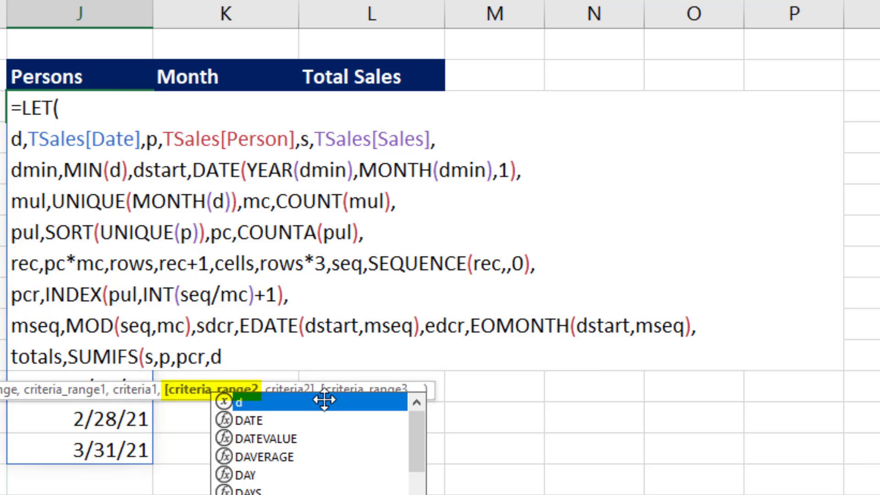
text(,)
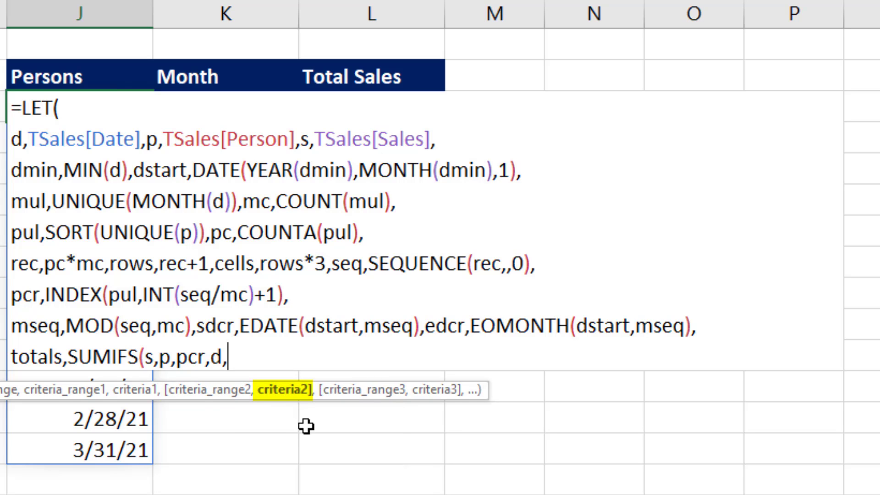
text(sd)
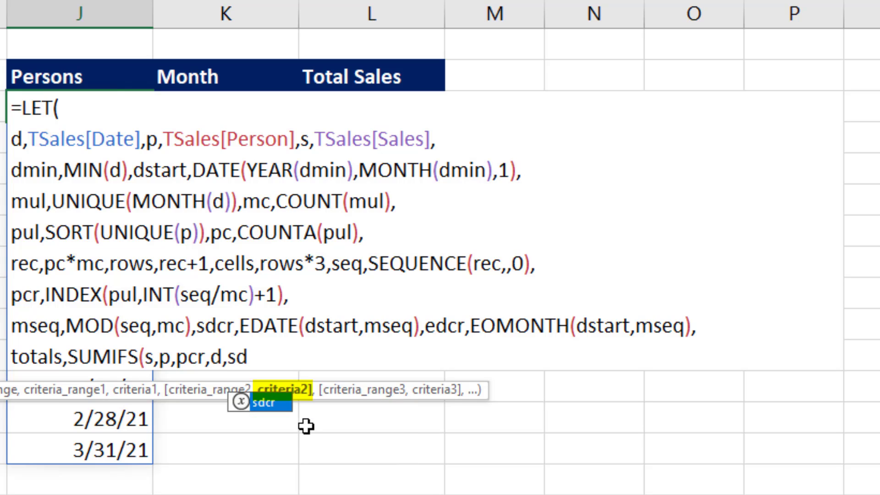
key(Tab)
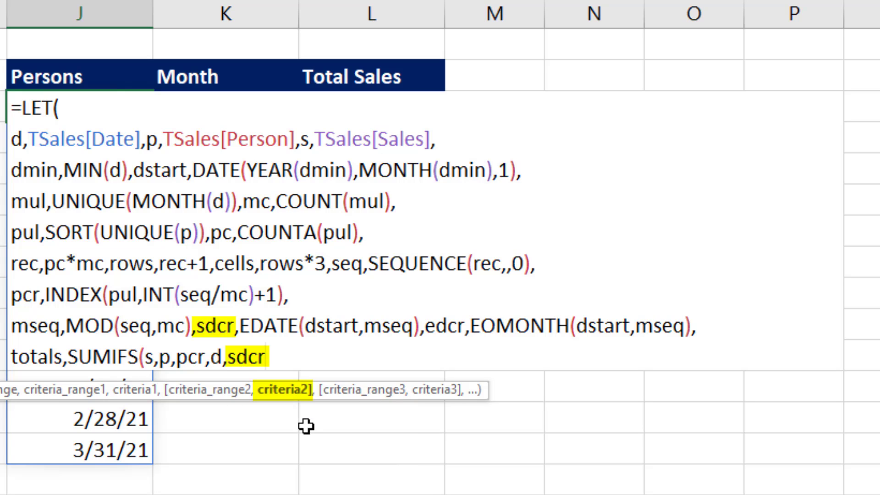
key(Left)
key(Left)
key(Left)
key(Left)
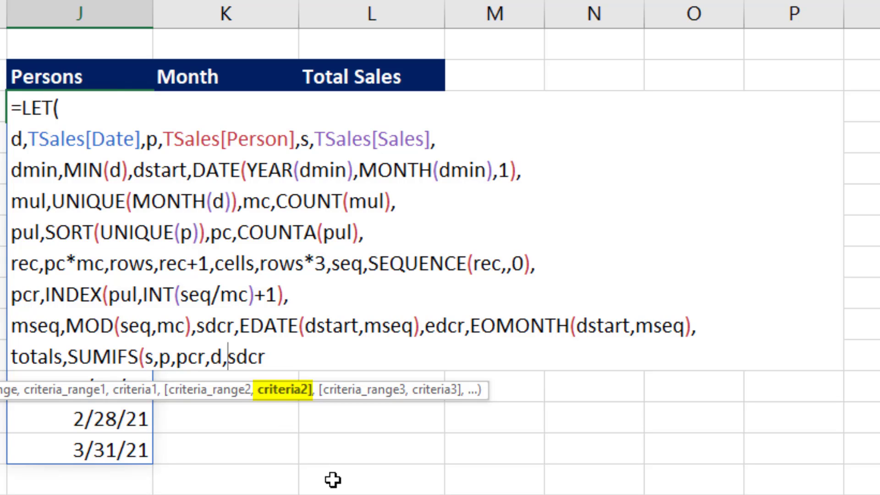
text(">)
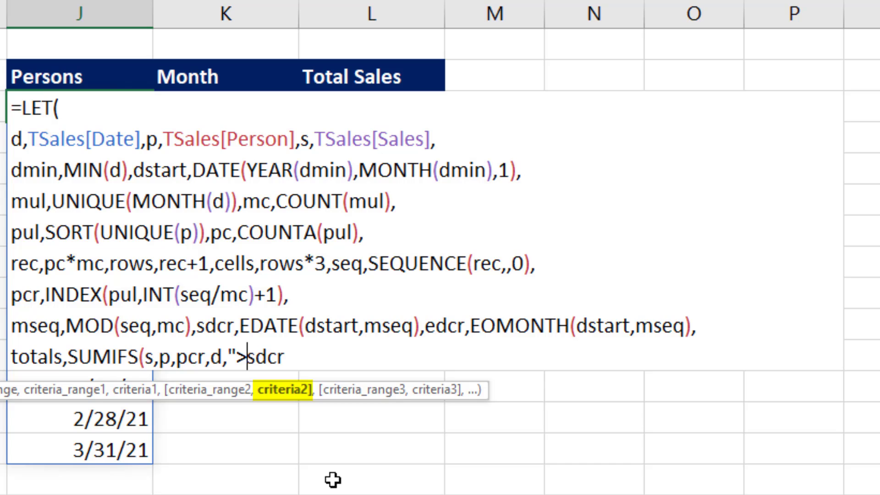
text(=")
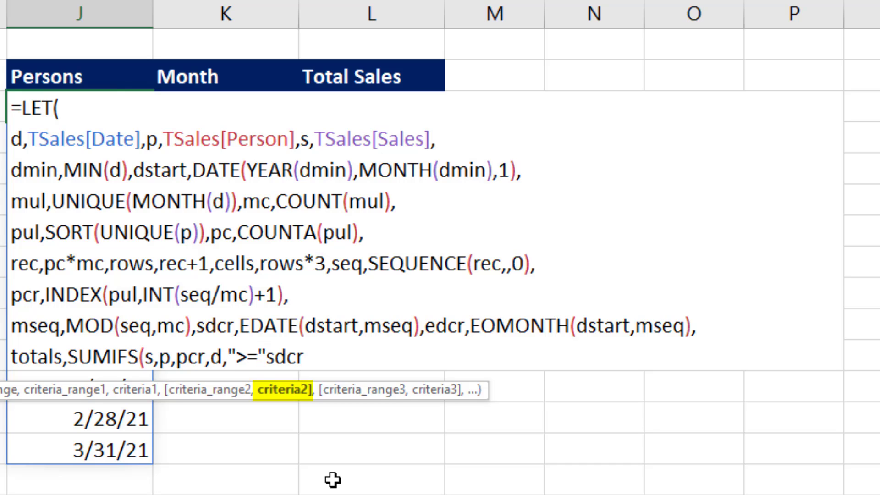
text(&)
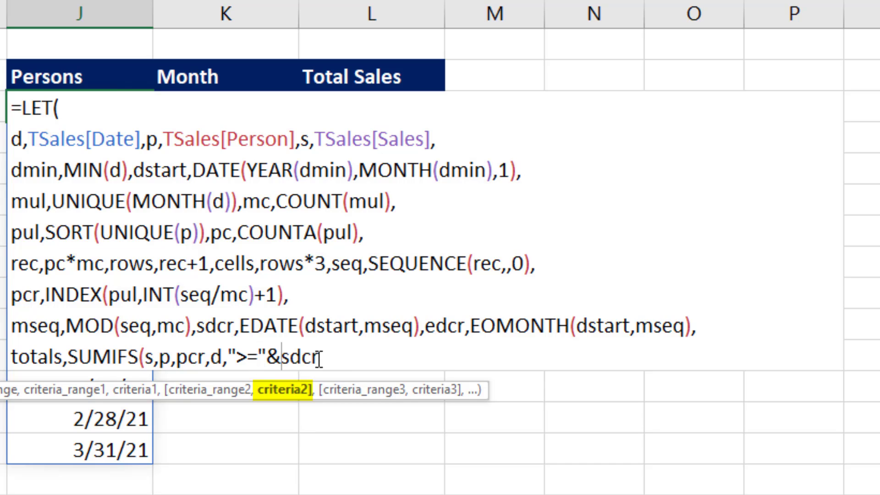
- Add a third SUMIFS condition for the end date, d,"<="&edcr, and close the function
click(368, 364)
text(,)
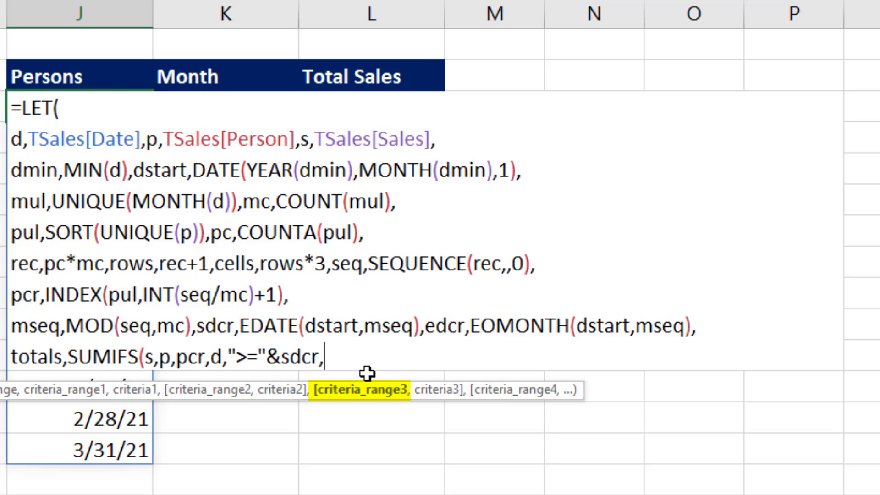
text(d,)
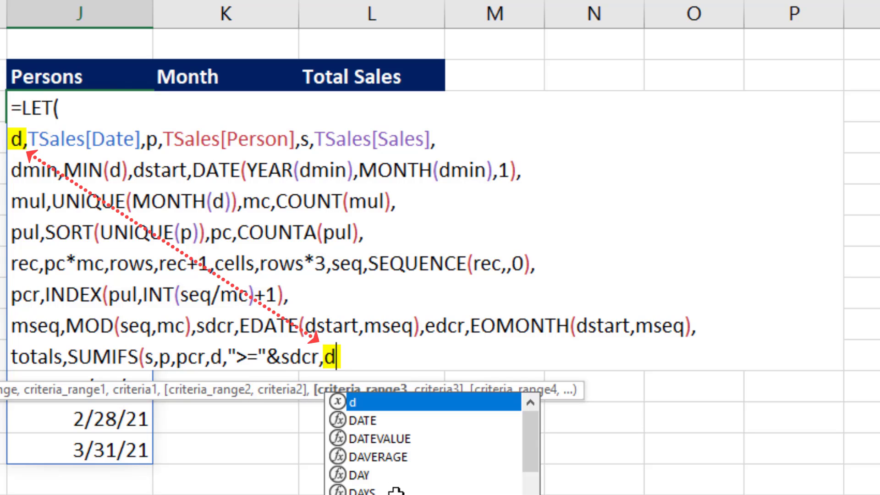
text(")
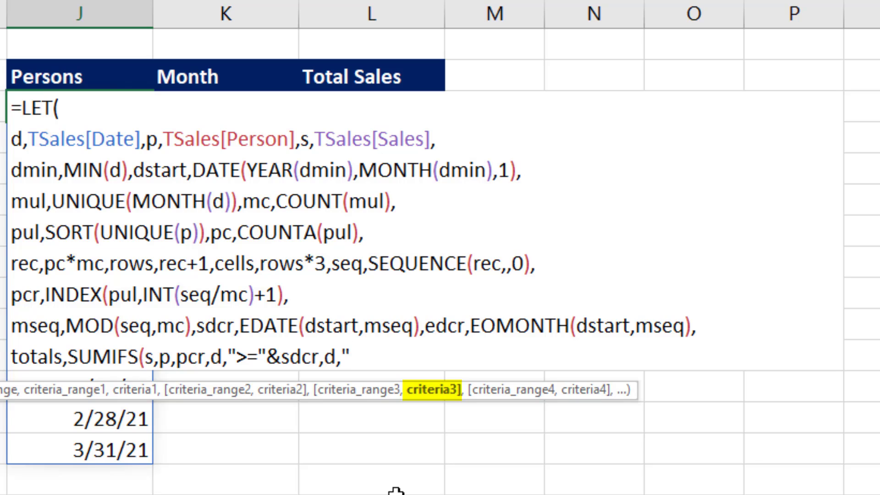
text(<="&ed)
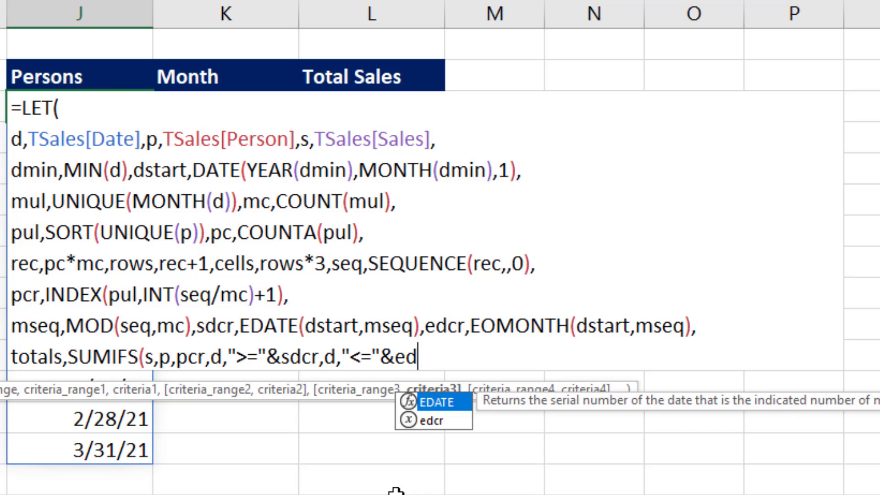
text(cr))
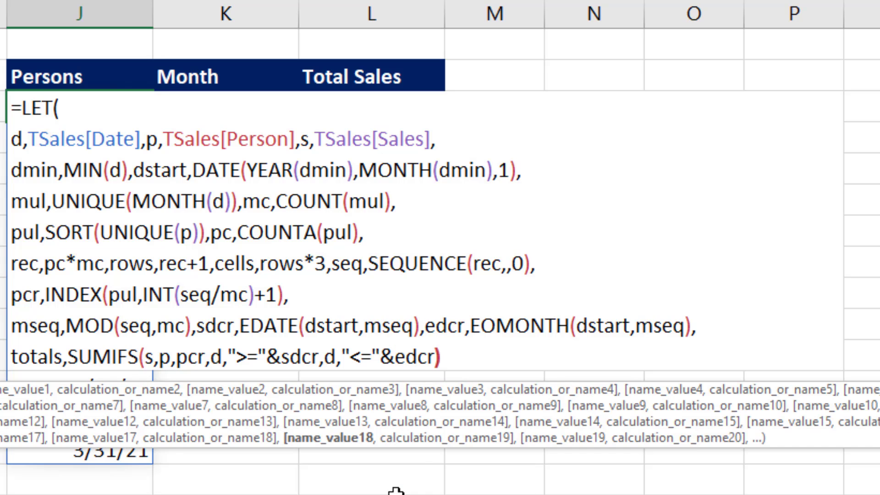
- Return totals as the LET result, close the formula and enter it in J3
text(,totals)
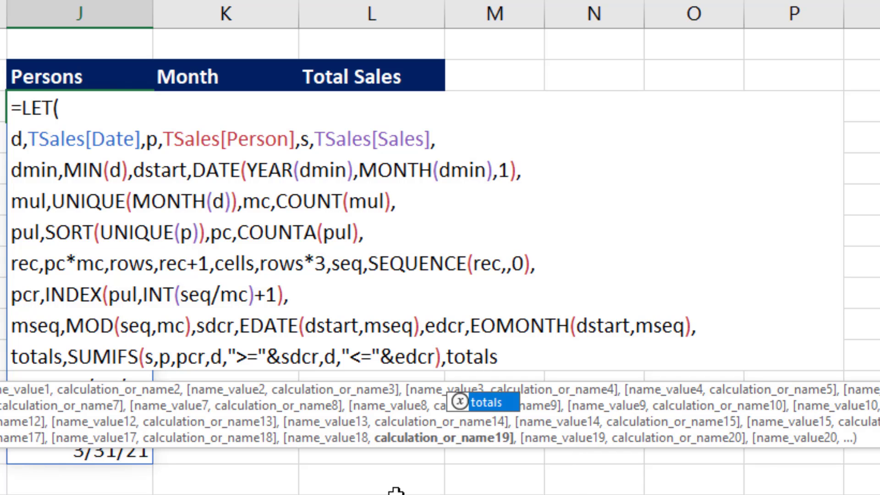
text())
key(Return)
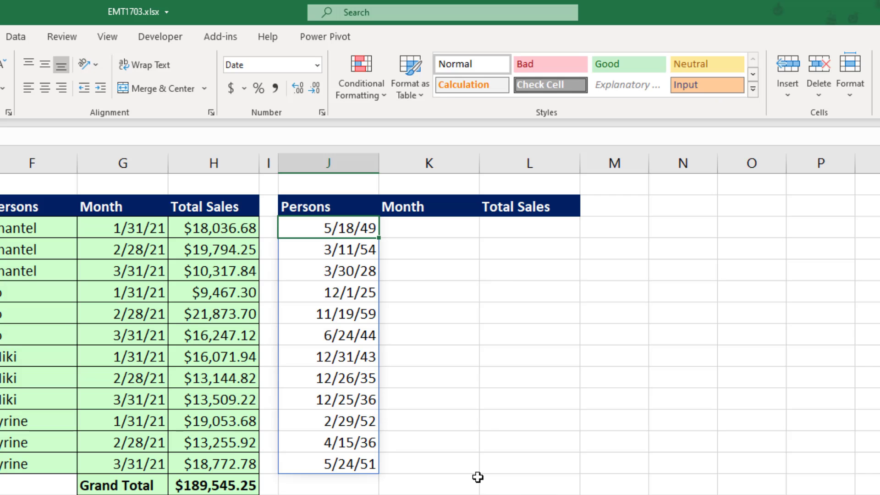
- Format the spilled results from J3 downward with the General number format
shift+click(367, 460)
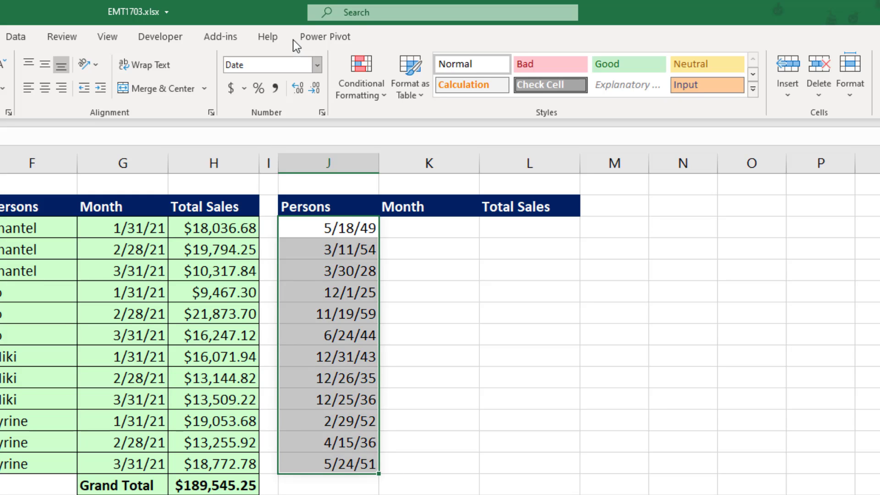
click(316, 65)
key(Escape)
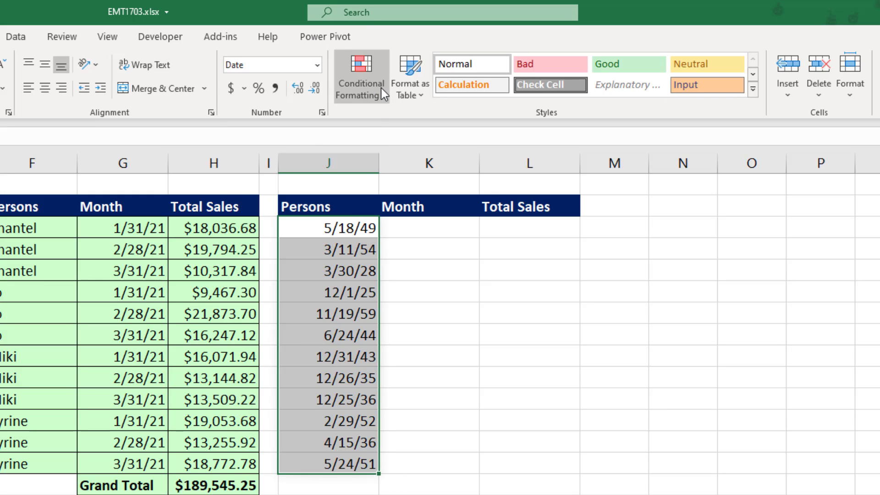
key(ctrl+shift+grave)
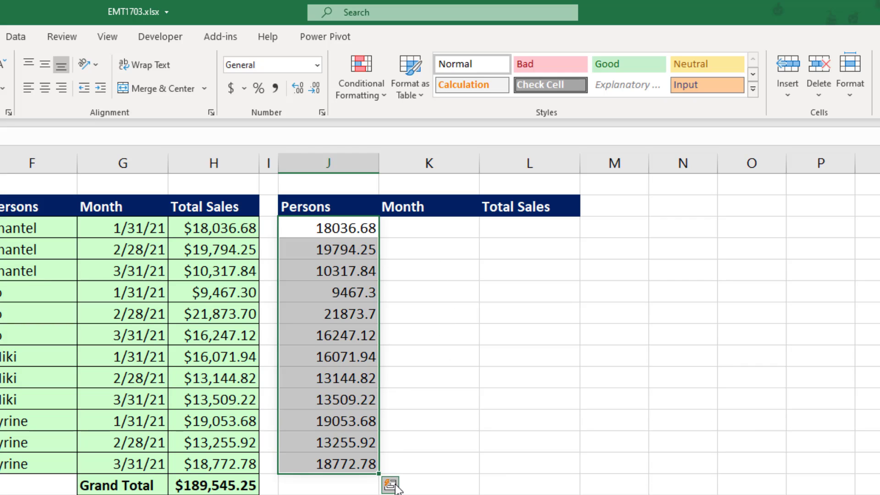
- Reopen the J3 formula, remove the returned totals and closing parenthesis, and start a new line after the SUMIFS calculation
click(320, 226)
key(F2)
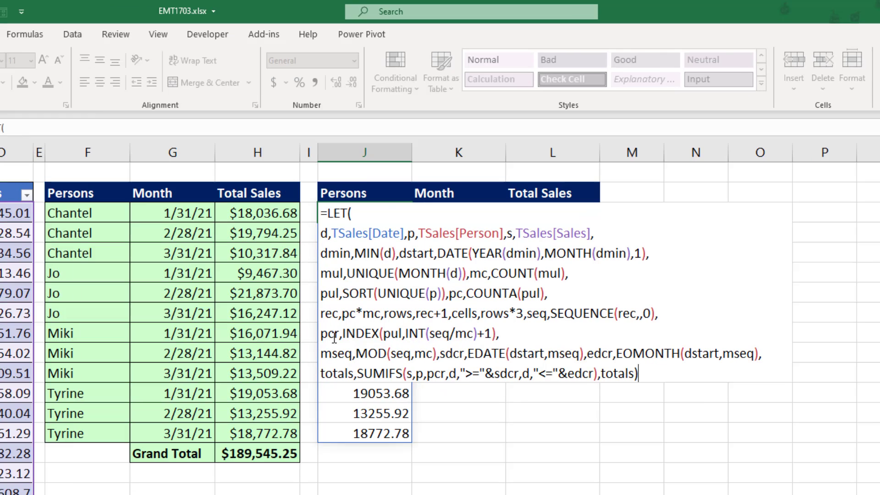
double_click(330, 334)
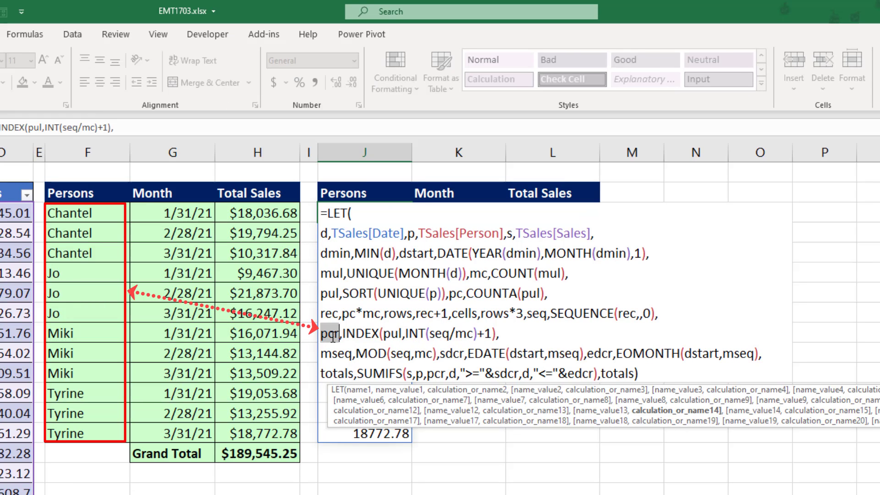
double_click(589, 357)
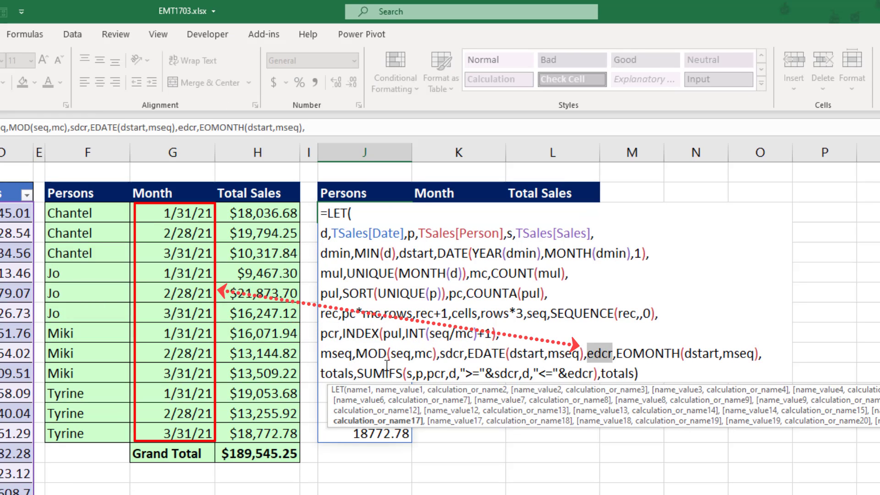
double_click(332, 374)
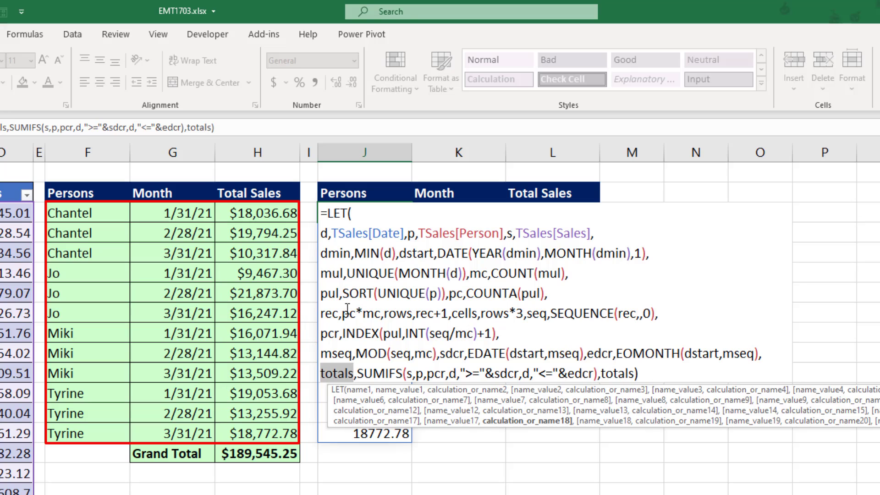
click(650, 373)
key(BackSpace)
key(BackSpace)
key(BackSpace)
key(BackSpace)
key(BackSpace)
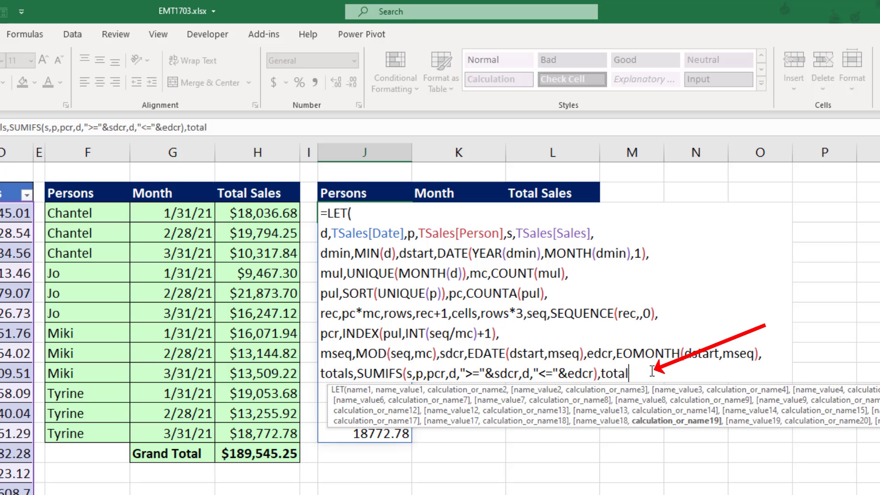
key(BackSpace)
key(BackSpace)
key(alt+Return)
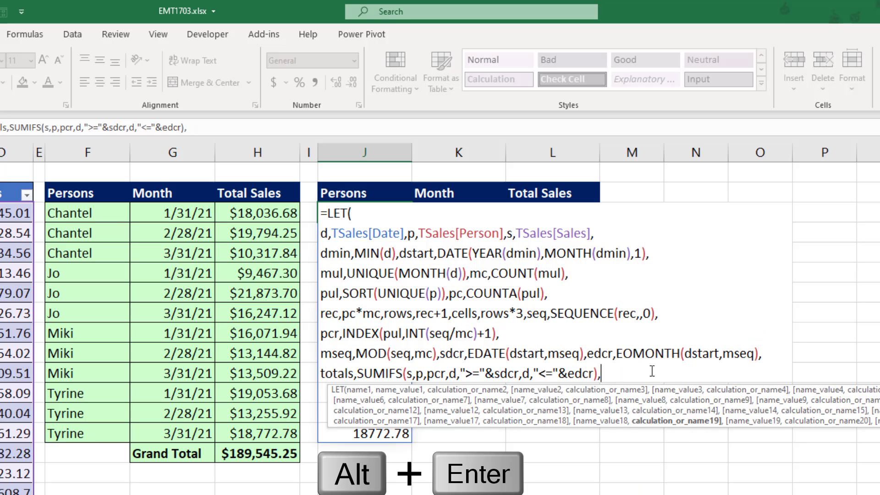
key(alt+Return)
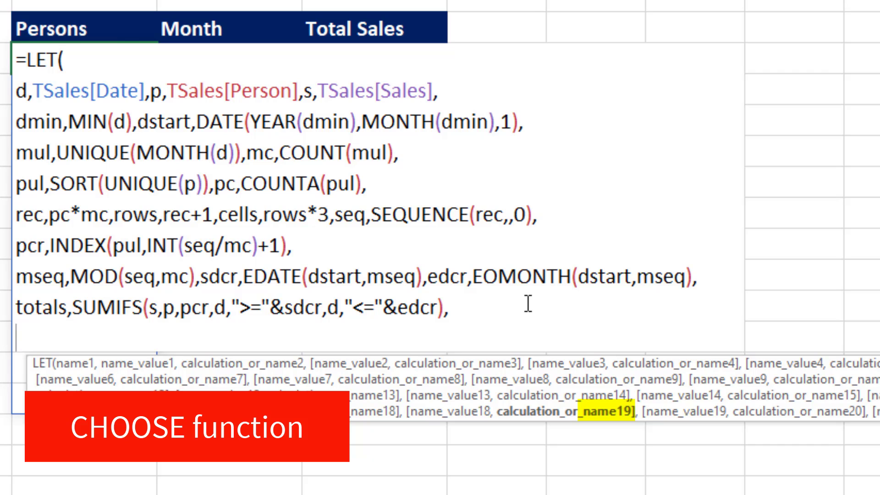
- Define the variable rep with a CHOOSE function that uses the column array {1,2,3} as its index number
text(rep)
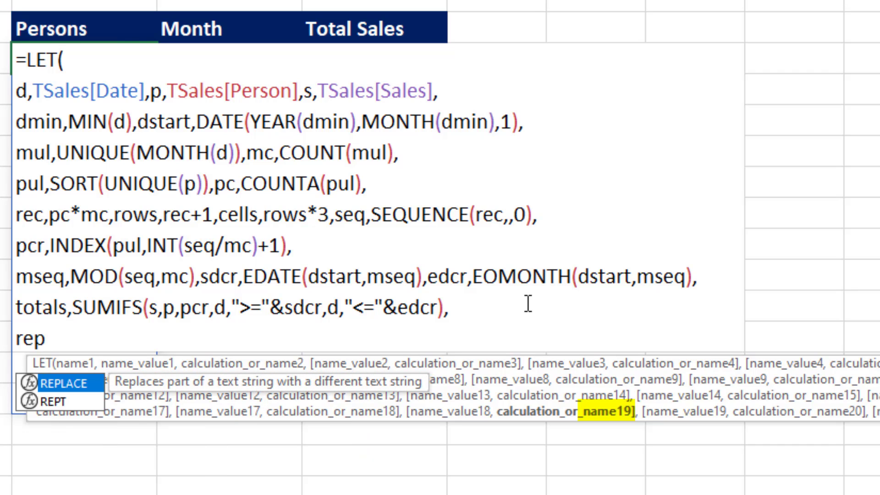
text(,cho)
key(Tab)
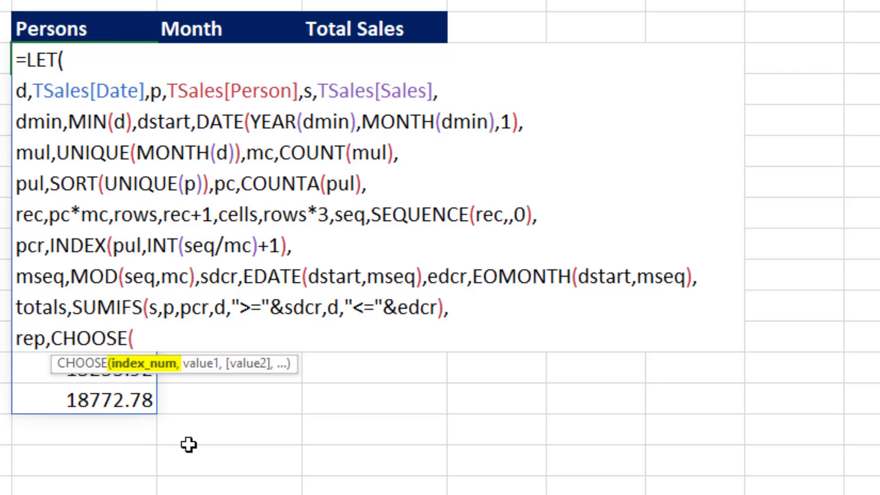
text({)
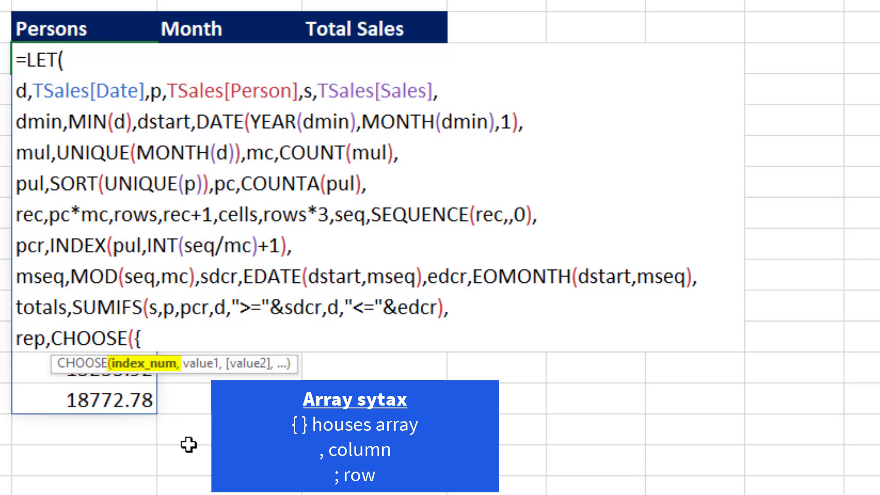
text(1,2,3)
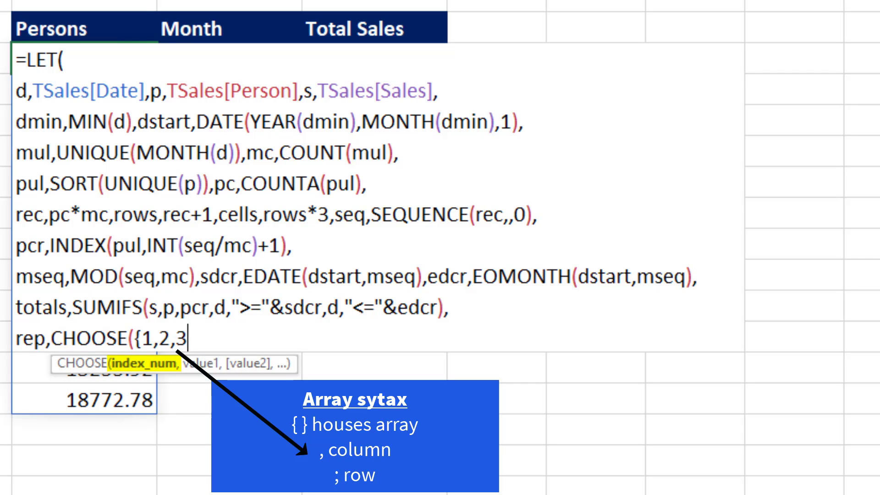
text(})
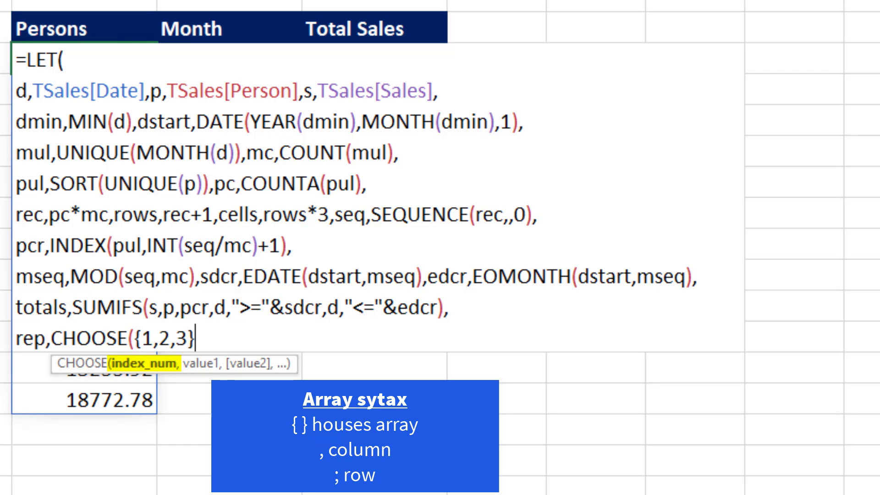
text(,)
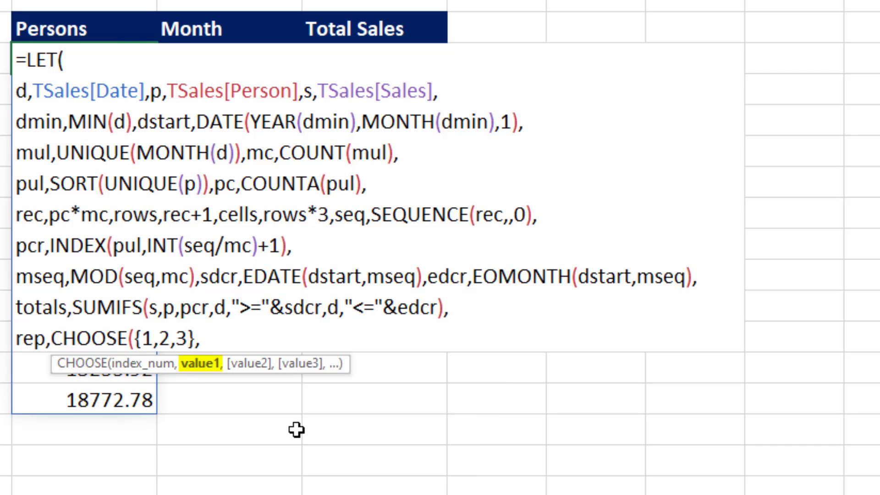
- Supply pcr, edcr and totals as the CHOOSE values, then return rep as the LET result and enter the formula
text(pcr)
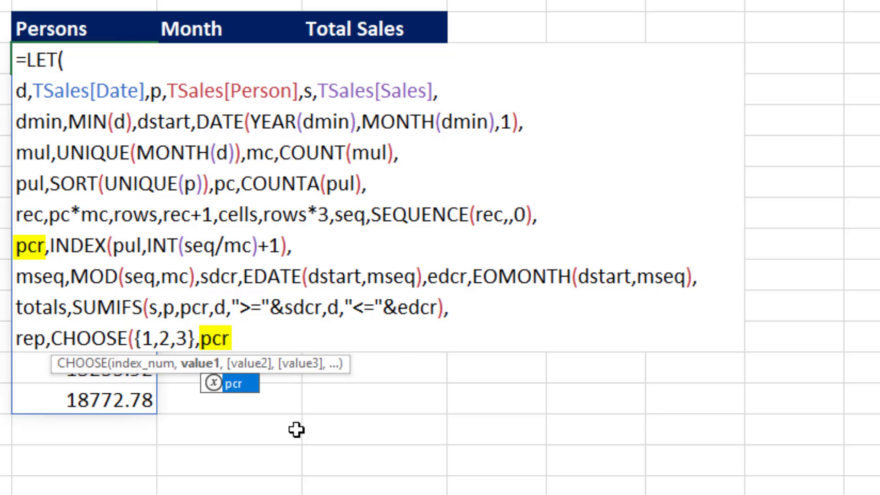
text(,ed)
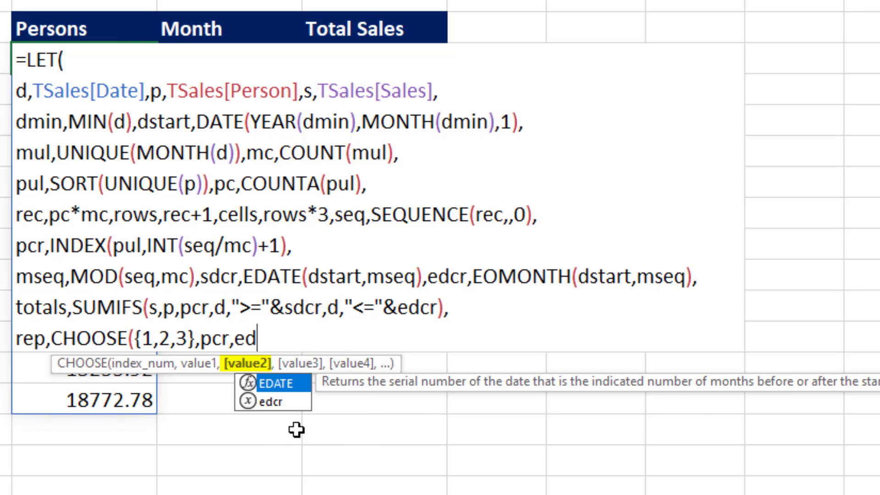
text(cr,to)
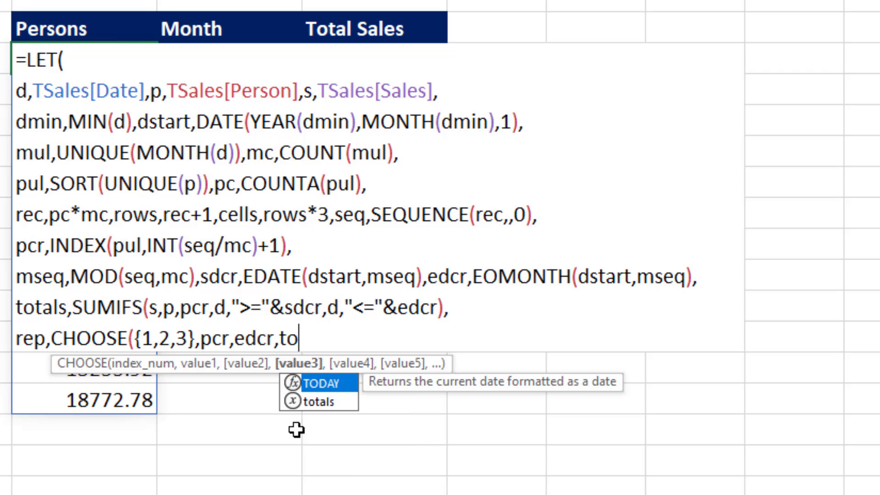
text(tals),re)
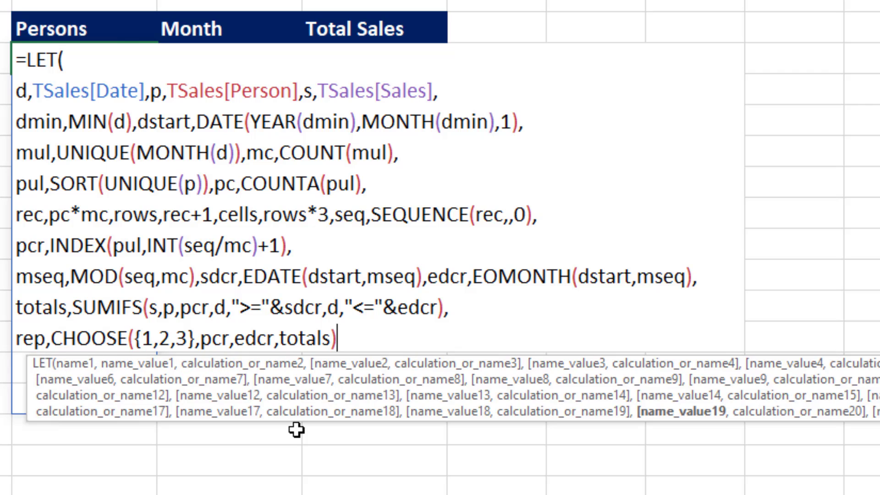
text(p)
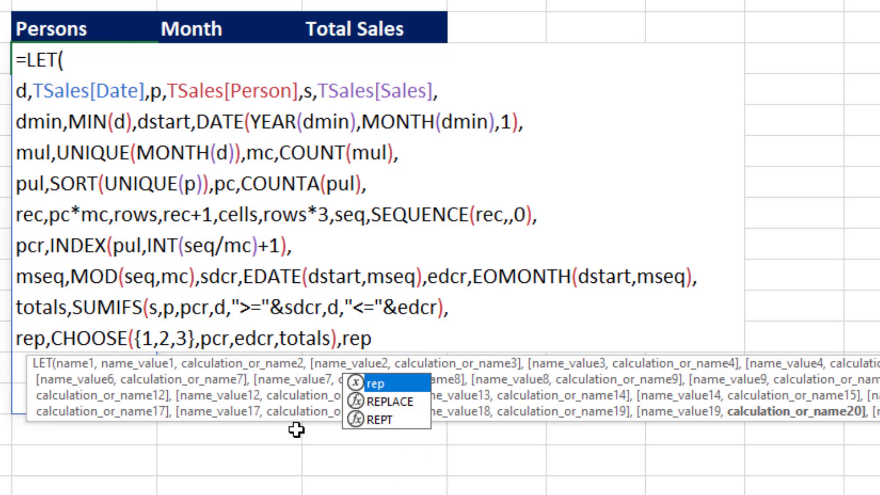
text())
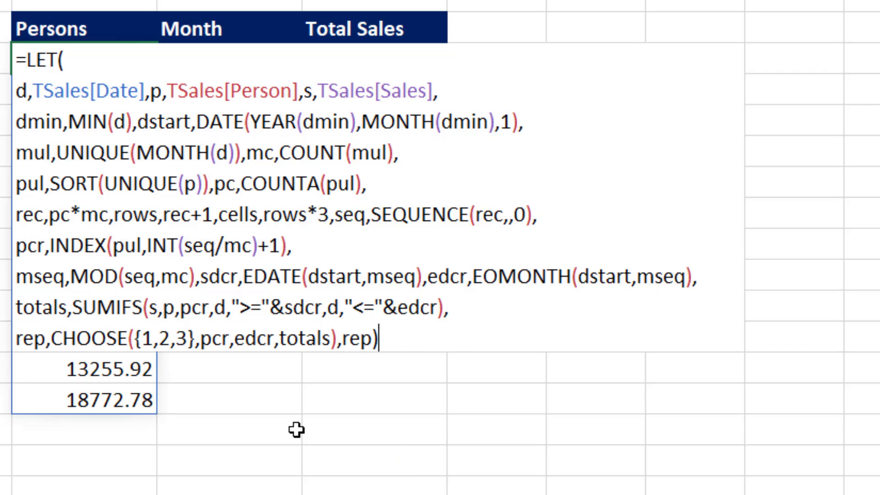
key(Return)
- Format the Month results from K3 downward as dates and the Total Sales results from L3 downward as Currency
drag(464, 155, 455, 483)
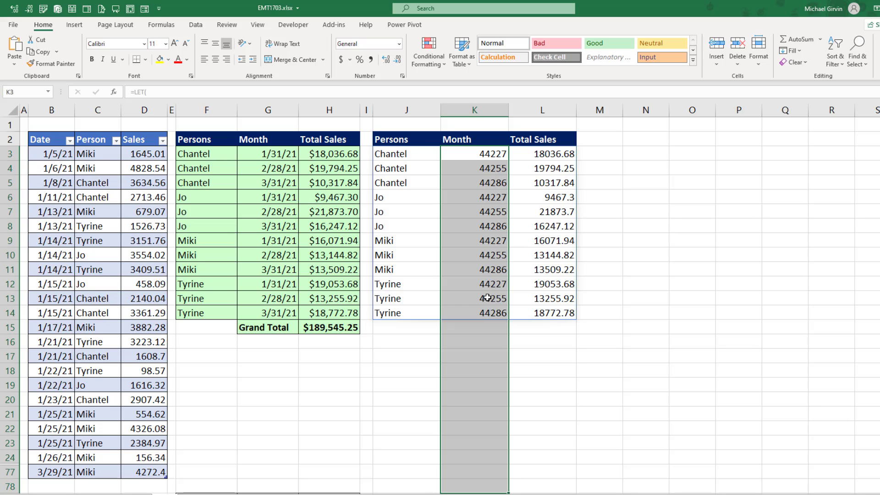
click(399, 44)
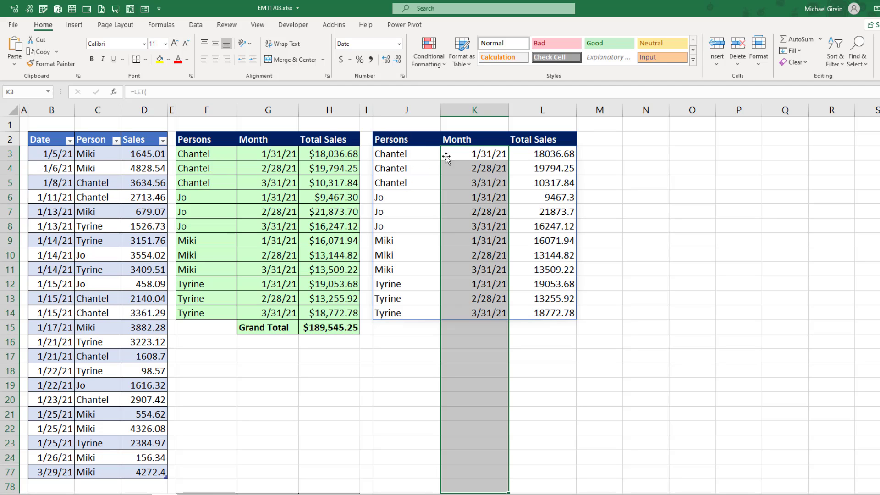
click(387, 158)
drag(518, 156, 543, 481)
click(398, 44)
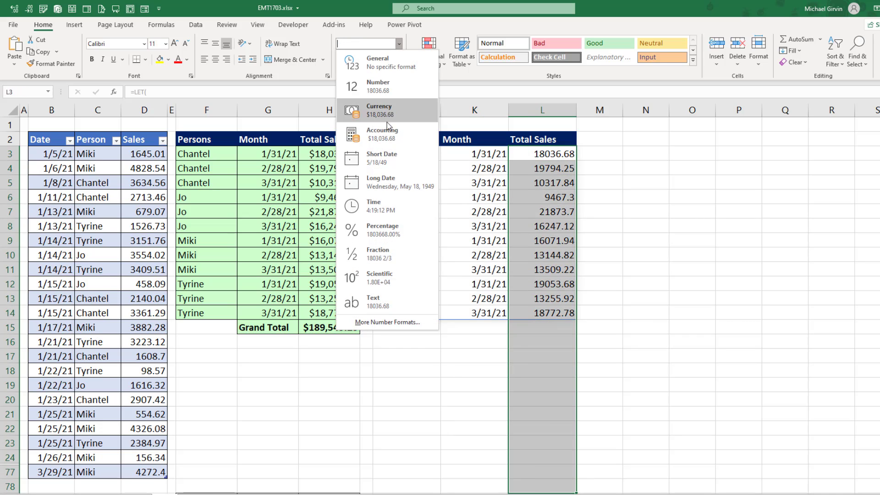
click(389, 121)
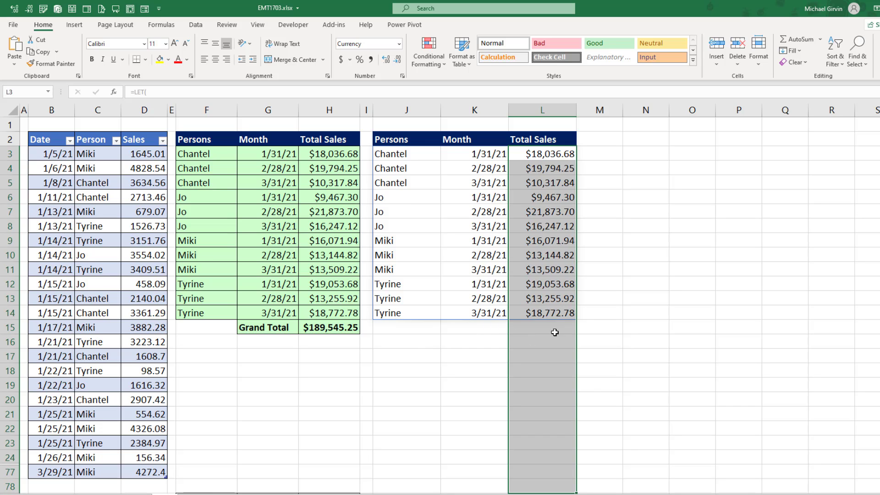
- Reopen the J3 formula, remove the returned rep and closing parenthesis, and start a new line after the CHOOSE calculation
click(416, 155)
key(F2)
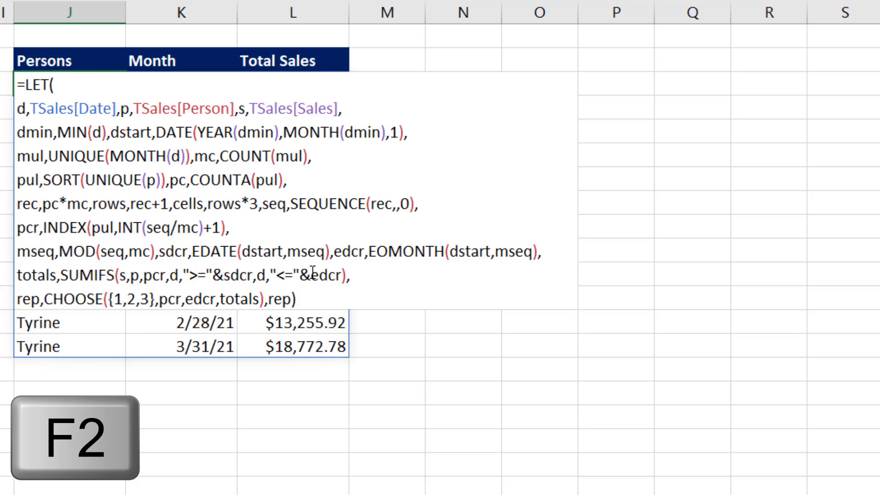
key(BackSpace)
key(BackSpace)
key(BackSpace)
key(BackSpace)
key(alt+Return)
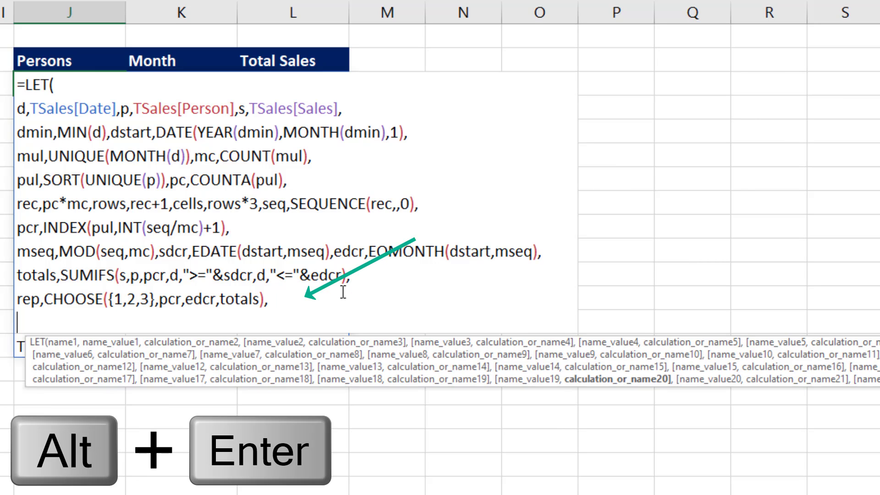
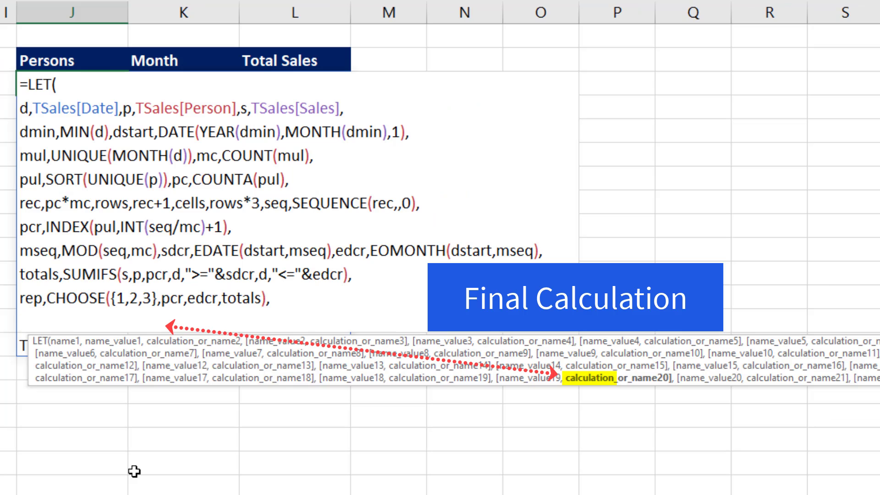
- Add SEQUENCE(rows,3) as the final LET calculation, close the formula and enter it in J3
text(seq)
text(u)
key(Tab)
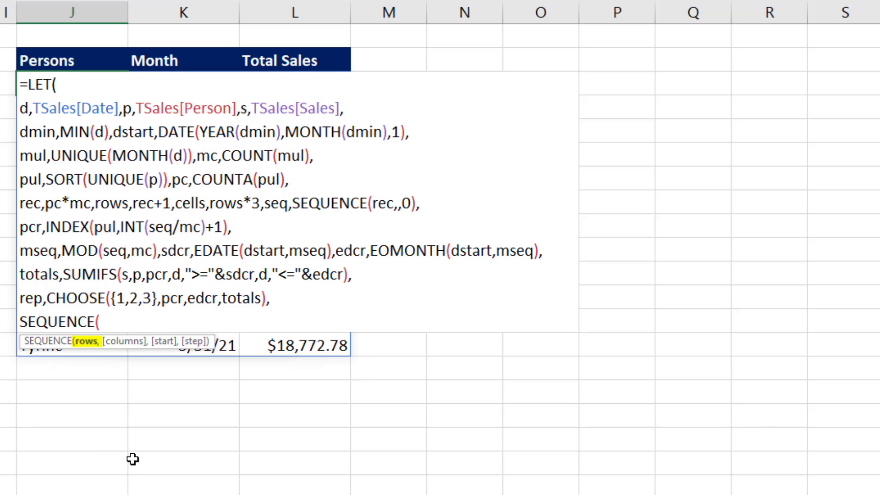
text(rows)
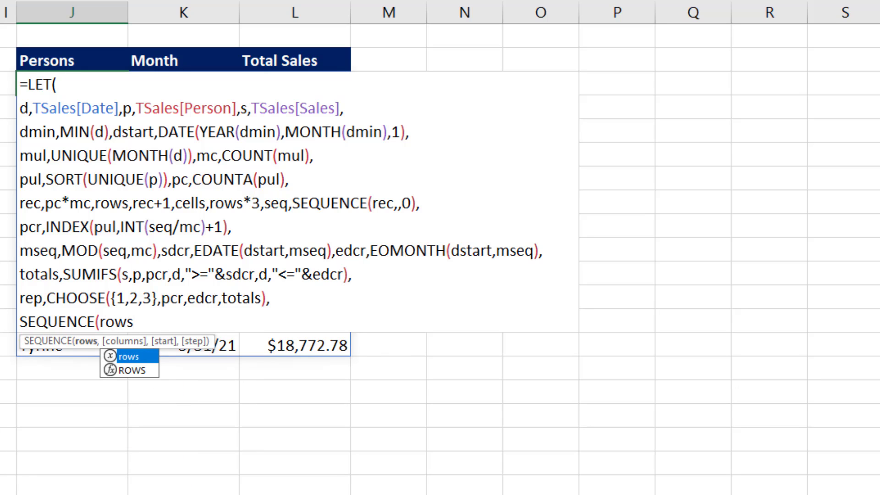
text(,3)
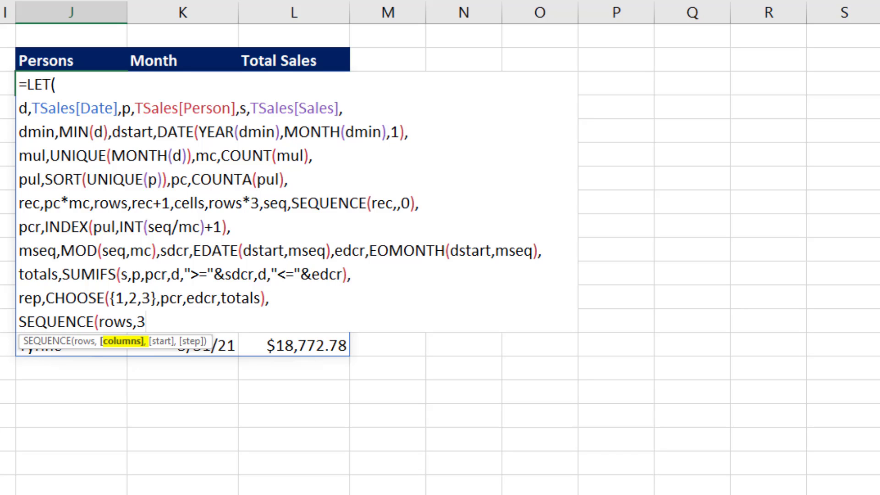
text())
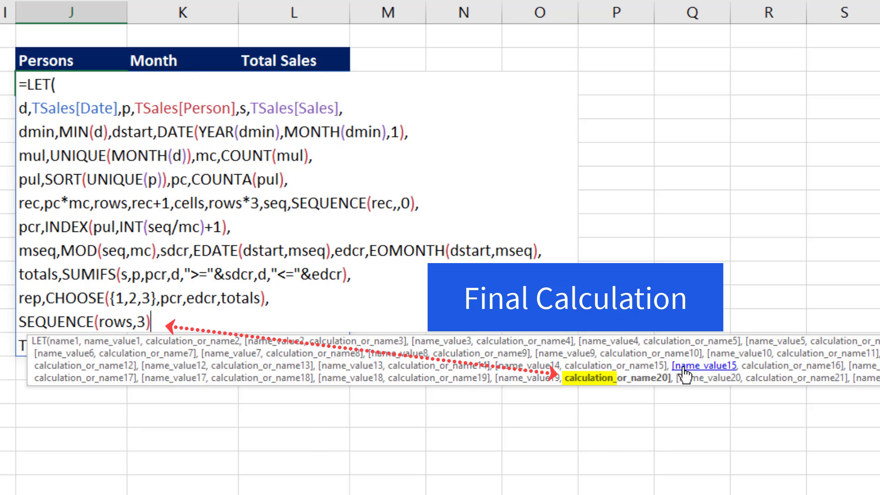
drag(683, 377, 214, 378)
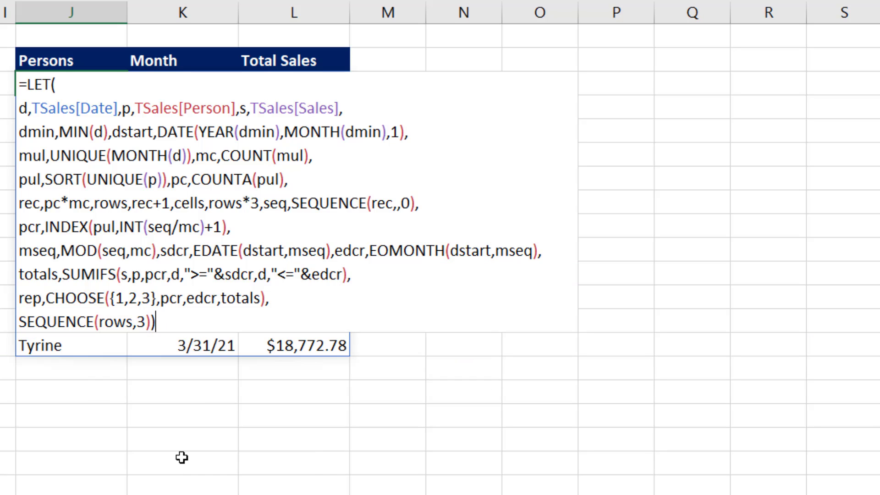
key(ctrl+Return)
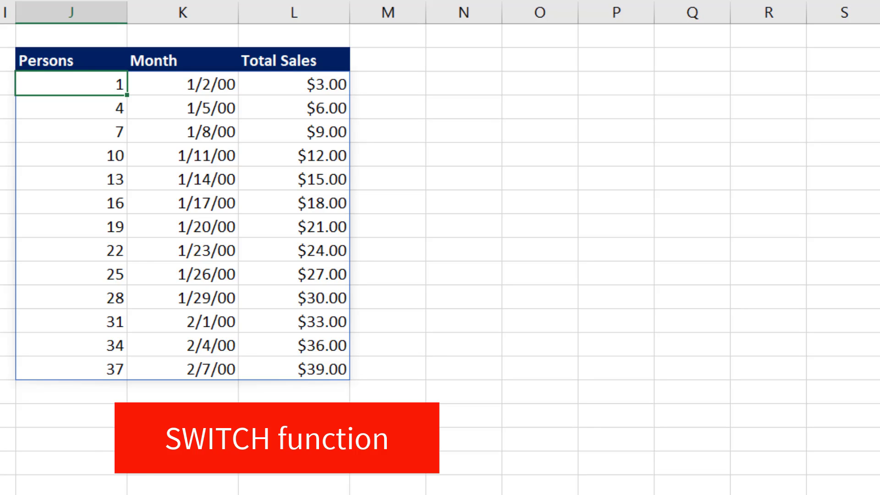
- Reopen the J3 formula and make SEQUENCE(rows,3) the expression of a SWITCH function, replacing the final closing parenthesis with a comma
key(F2)
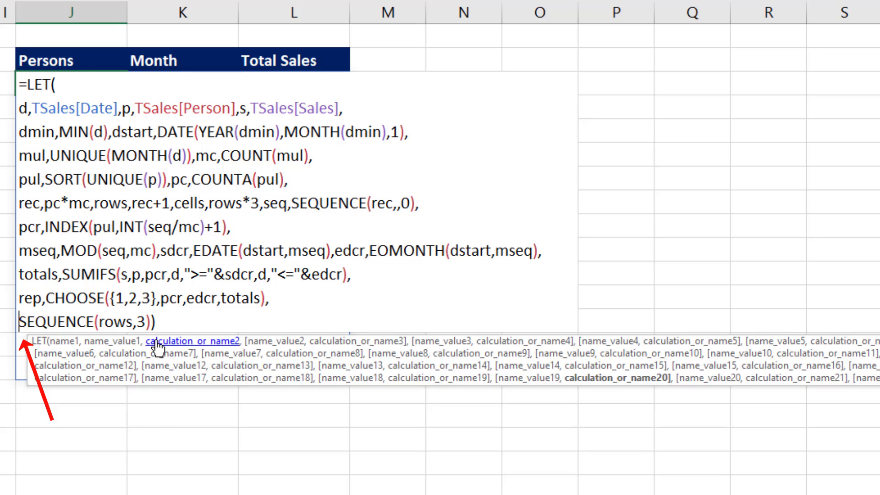
text(sw)
key(Tab)
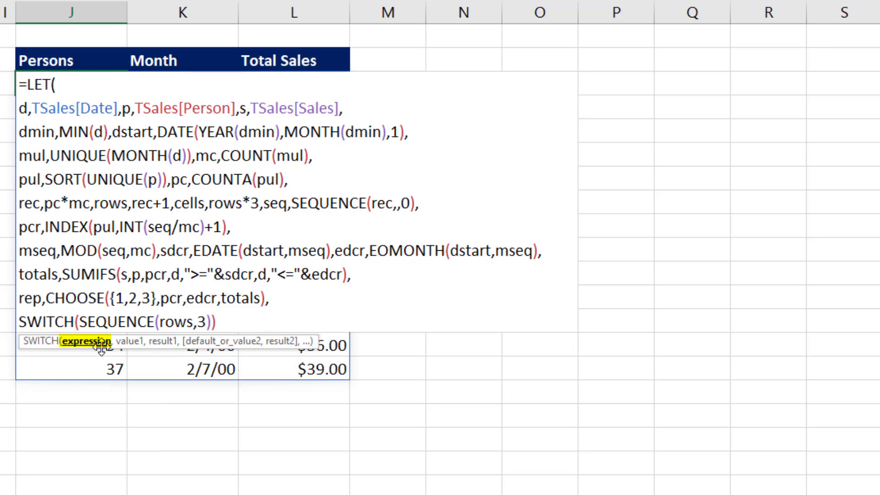
click(231, 325)
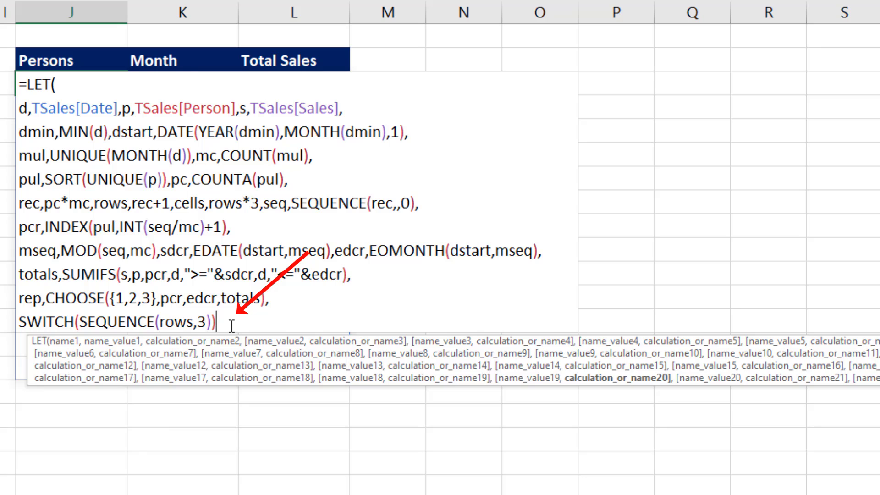
key(BackSpace)
text(,)
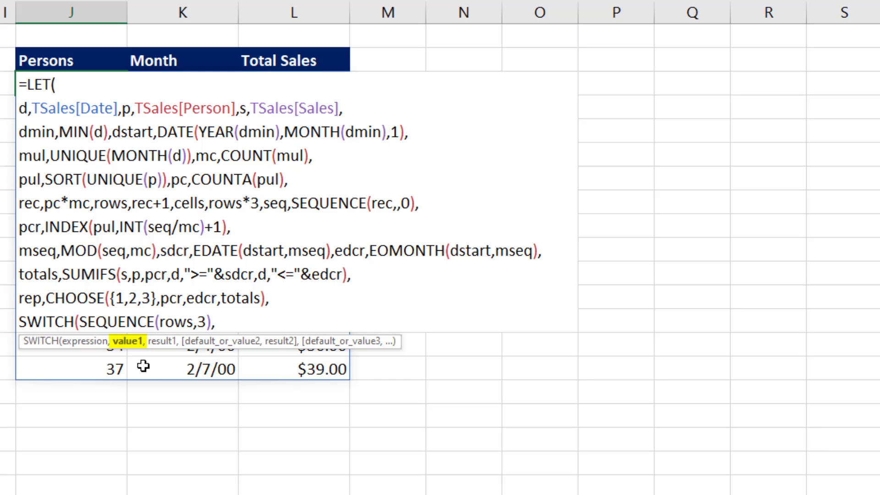
- Set cells as the first SWITCH value with SUM(s) as its result
text(cel)
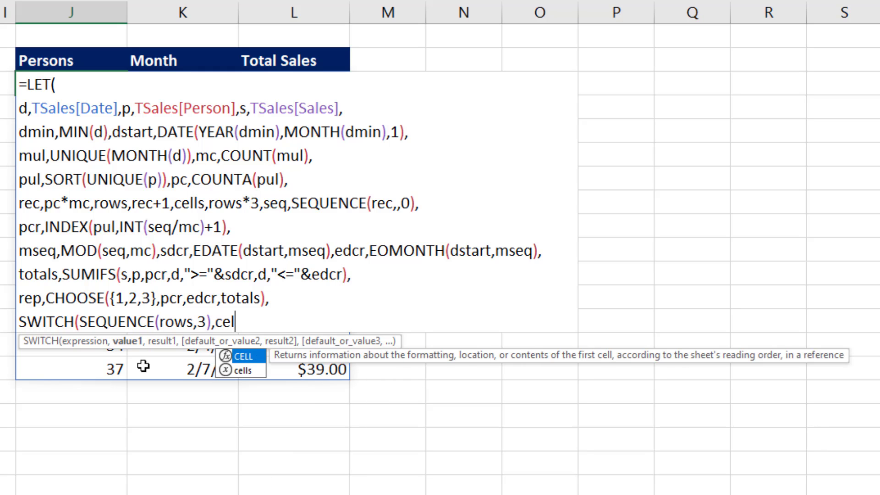
text(ls)
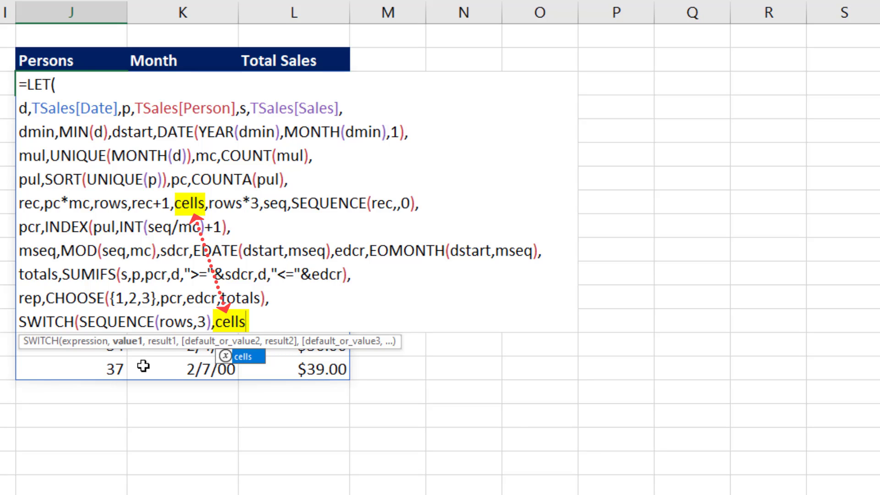
text(,)
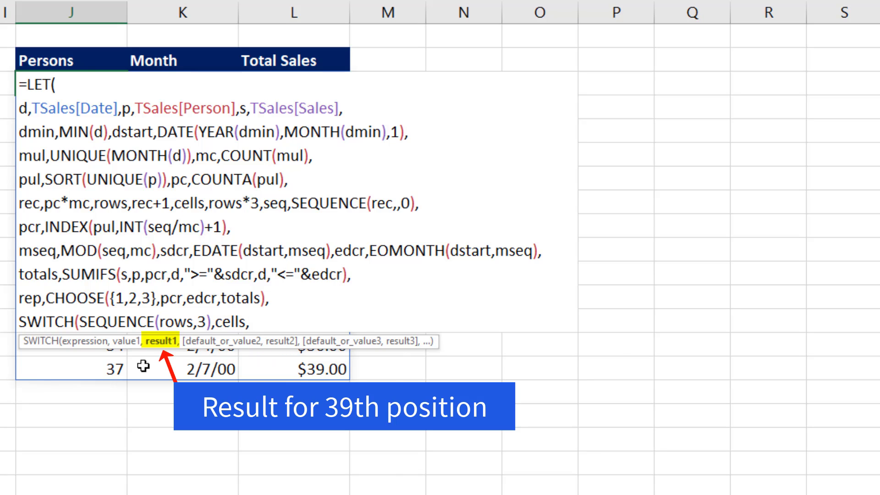
text(sum)
key(Tab)
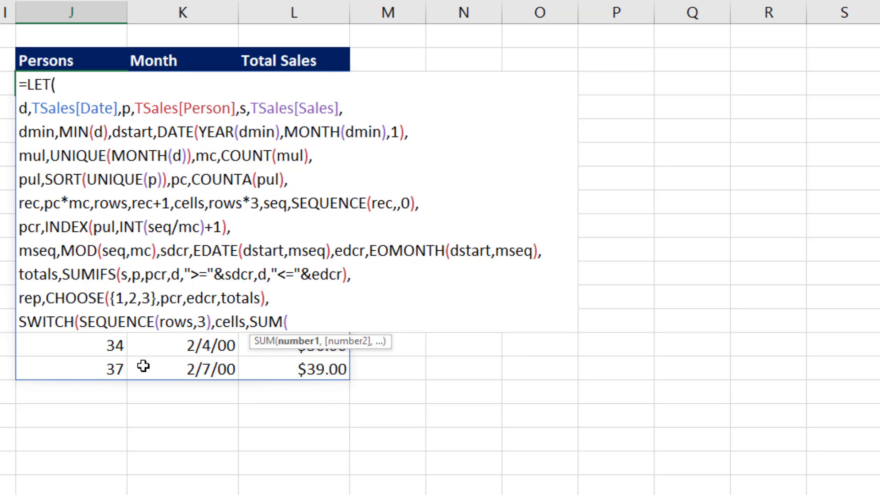
text(s)
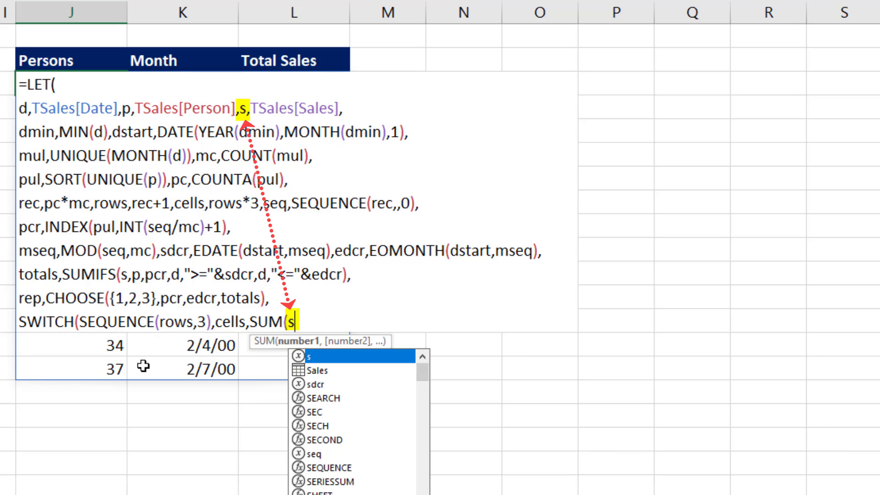
text())
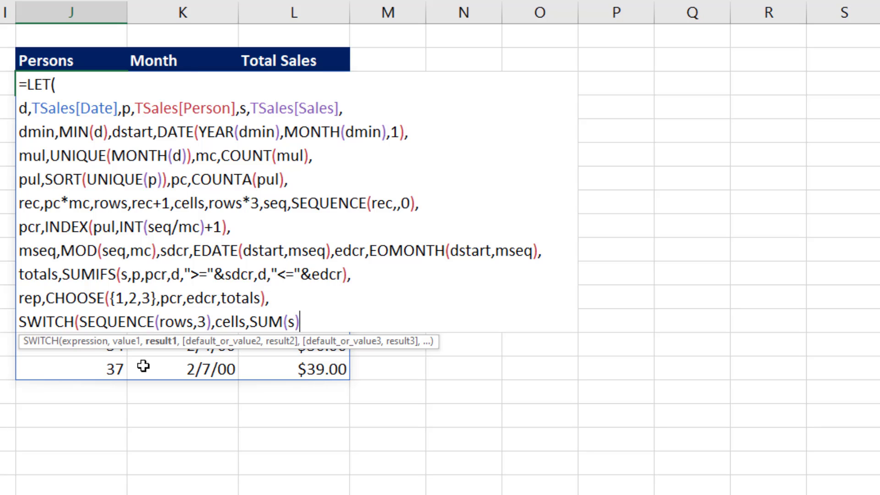
- Close the SUM, SWITCH and LET functions and enter the formula in J3
text())
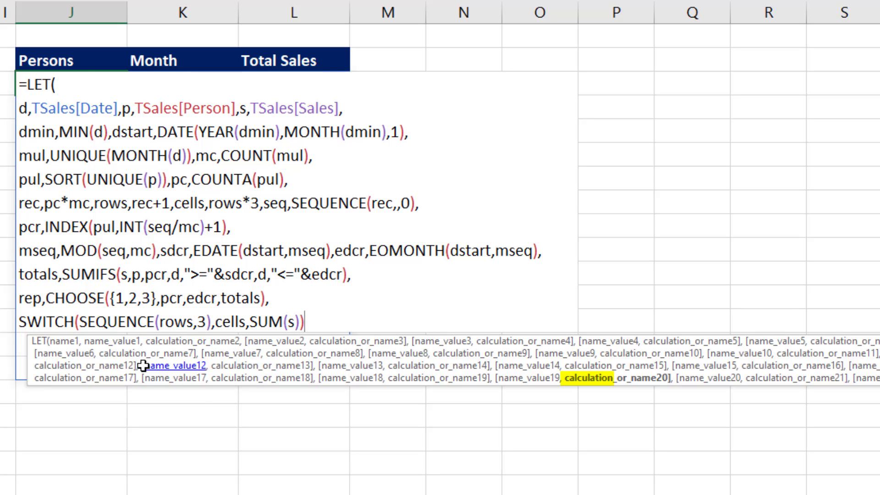
text())
key(ctrl+Return)
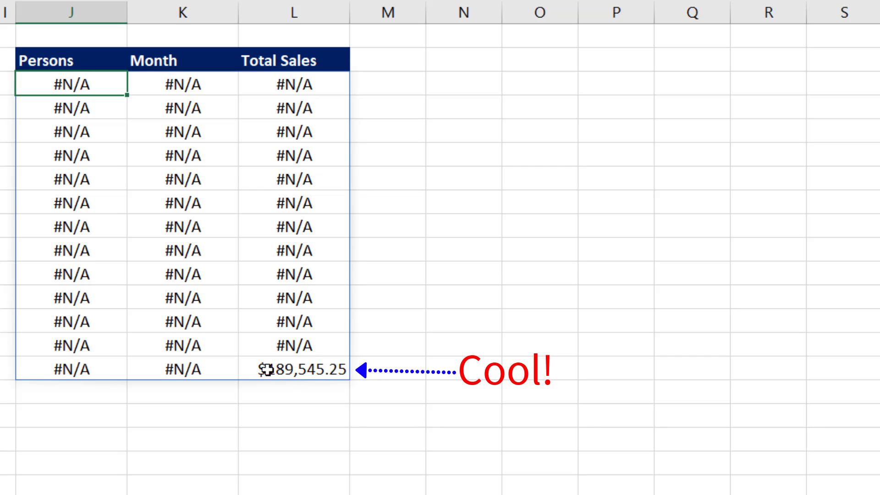
- Reopen the J3 formula, add cells-1 as the second SWITCH value with "Grand Totals" as its result, and enter it
key(F2)
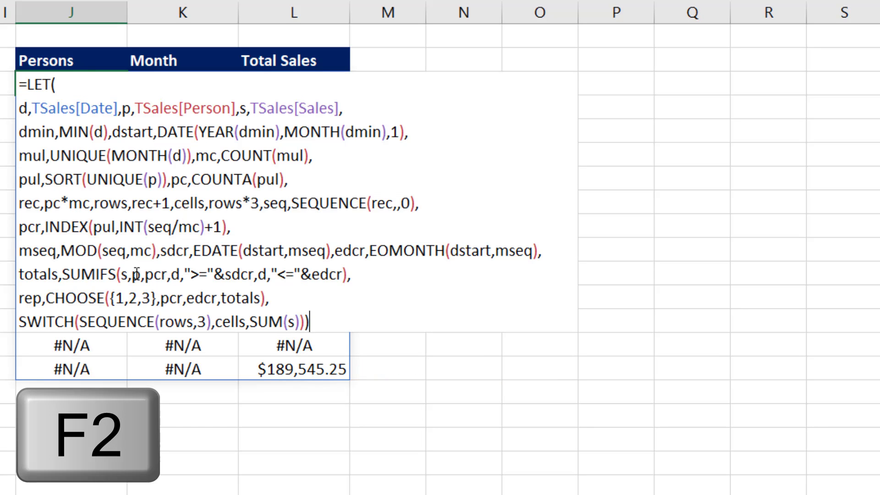
key(BackSpace)
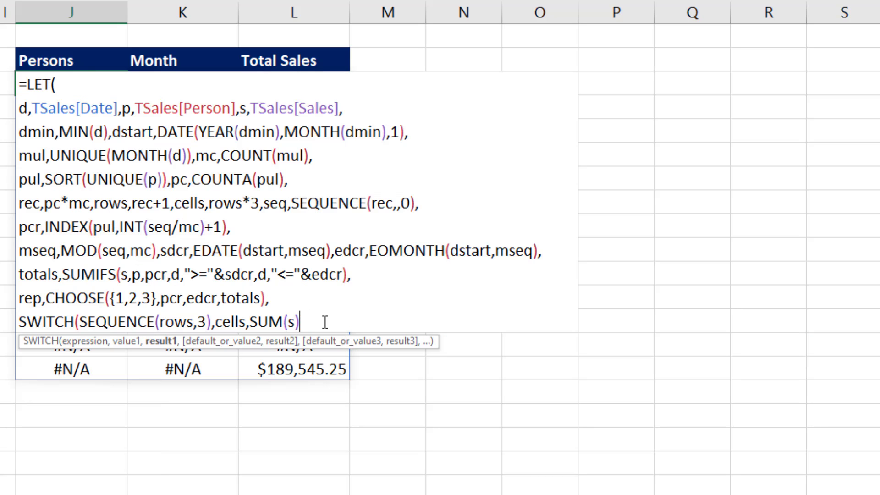
text(,cells )
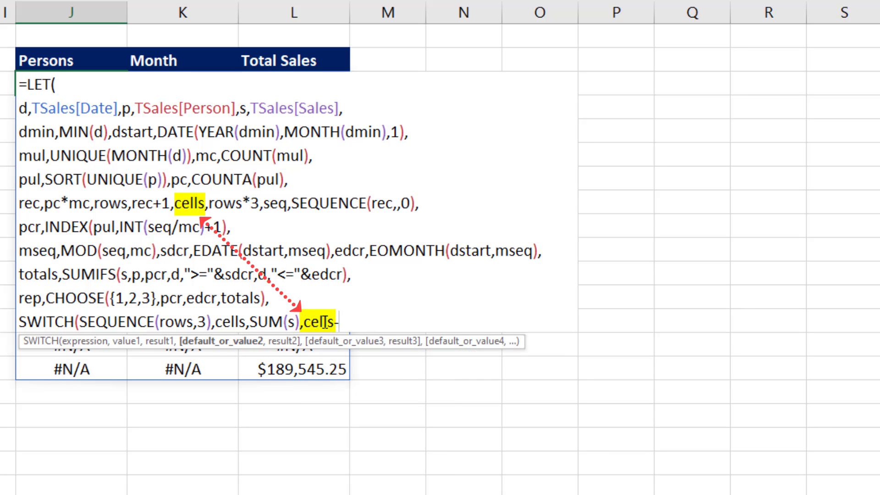
text(1,"G)
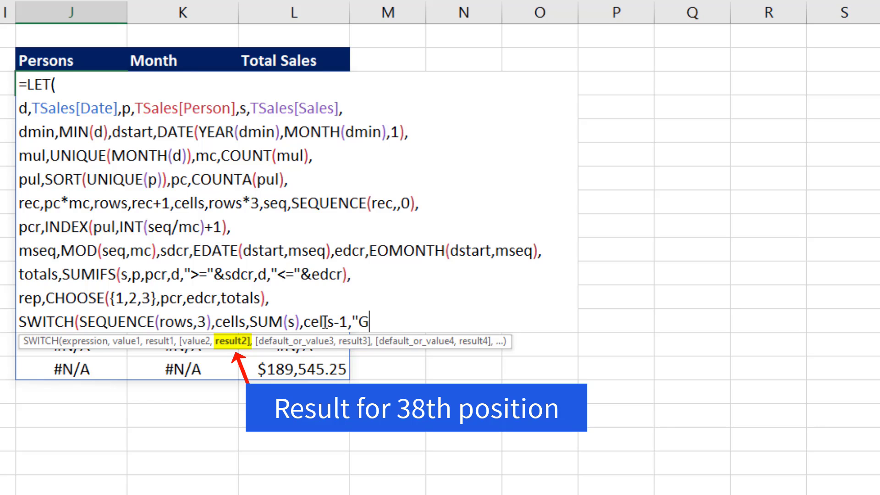
text(rand To)
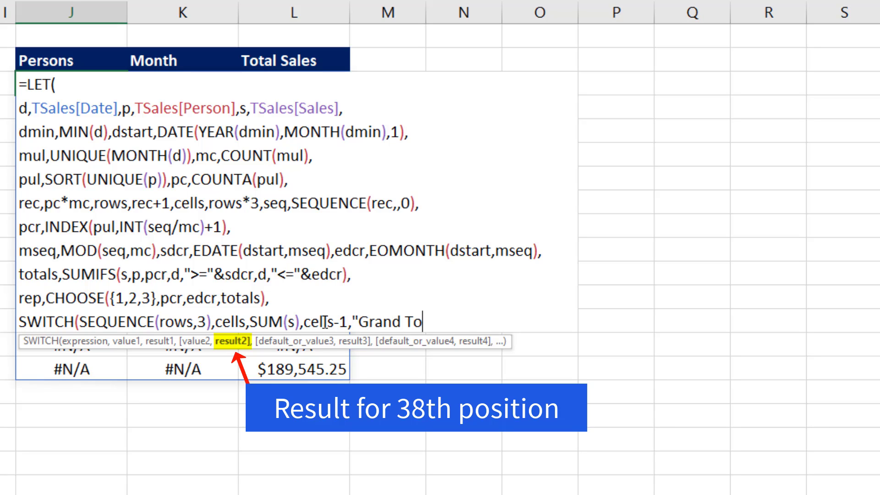
text(tals")))
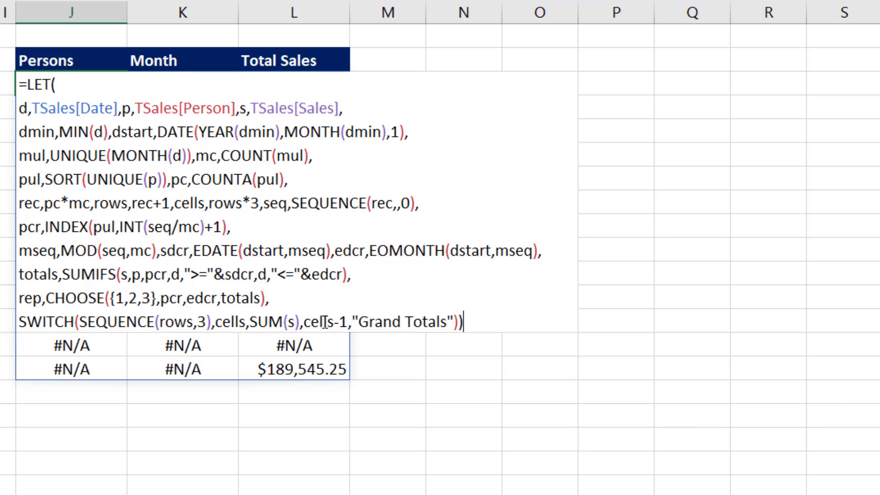
key(Return)
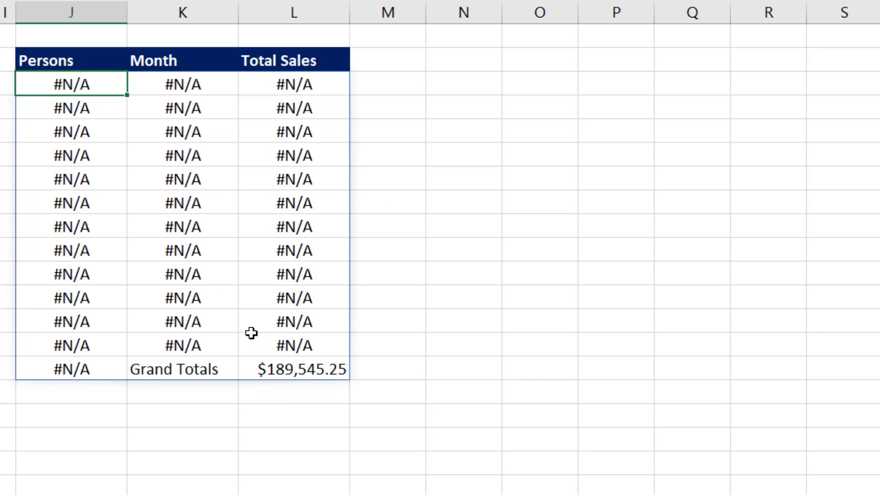
- Reopen the J3 formula, add cells-2 as the third SWITCH value with an empty text string as its result, and enter it
key(F2)
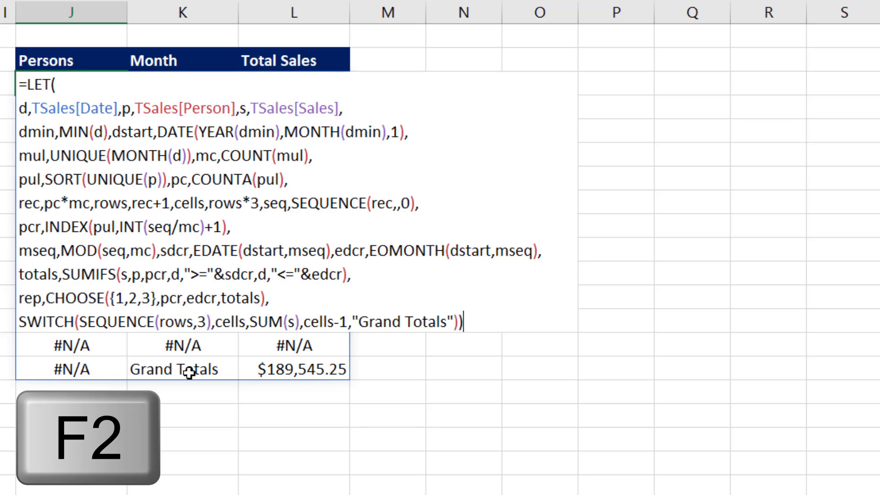
key(BackSpace)
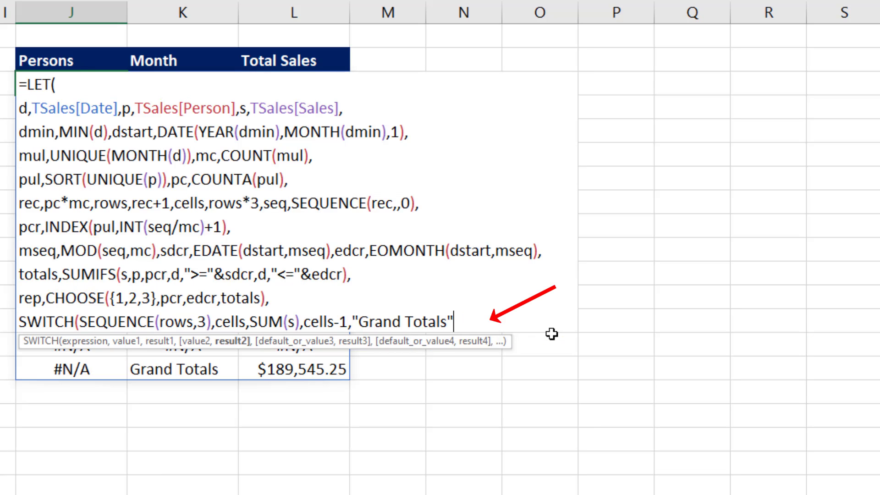
text(,)
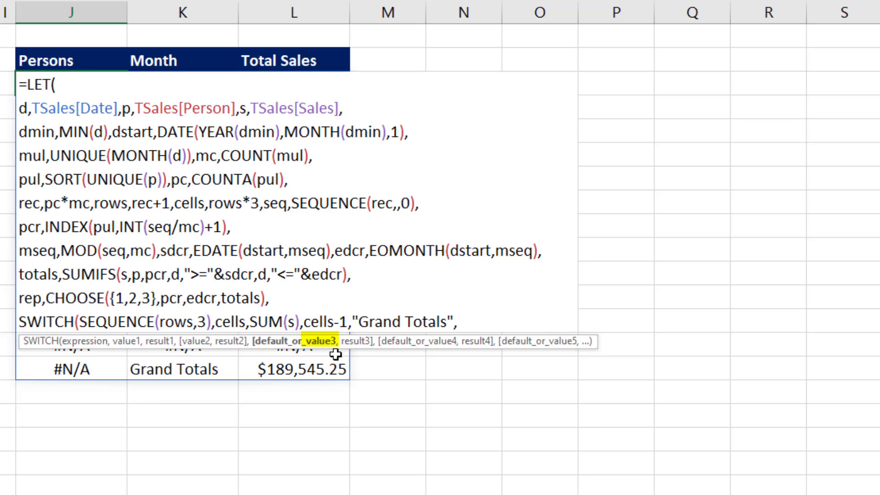
text(cells-)
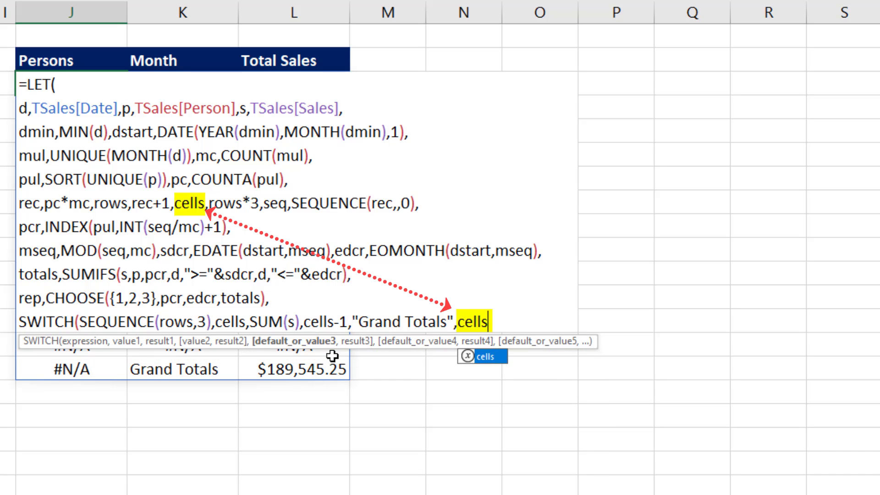
text(2)
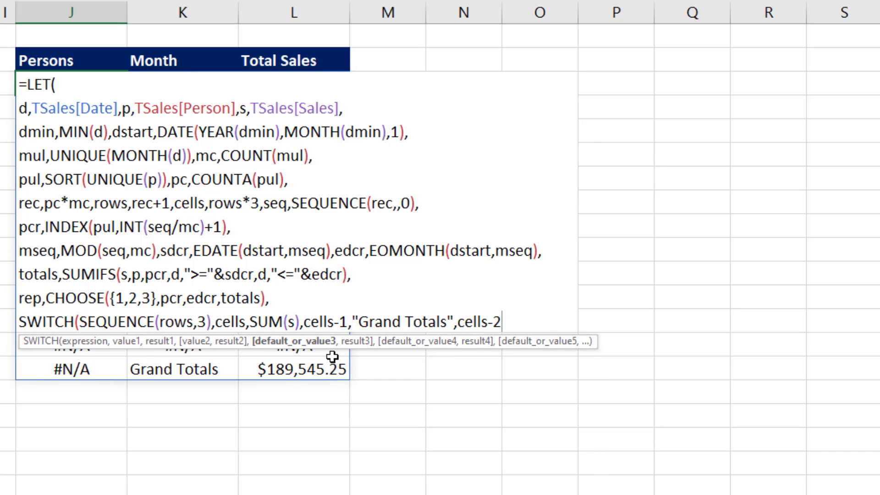
text(,"")
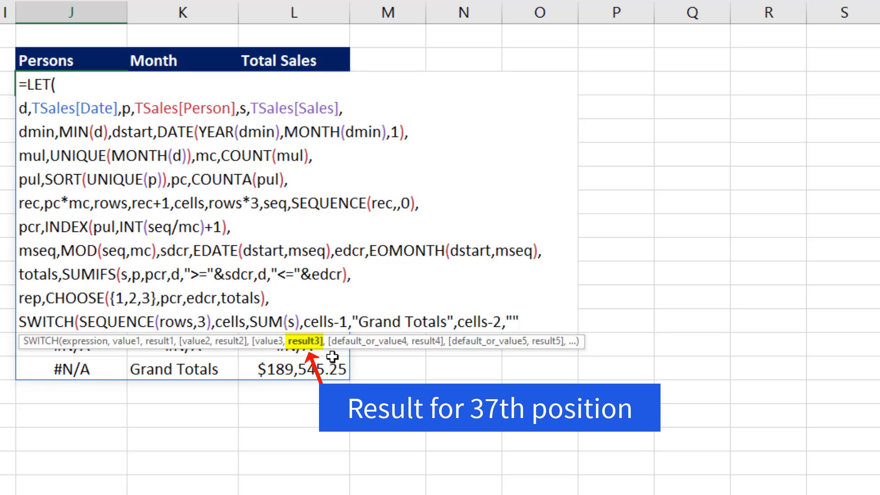
text()))
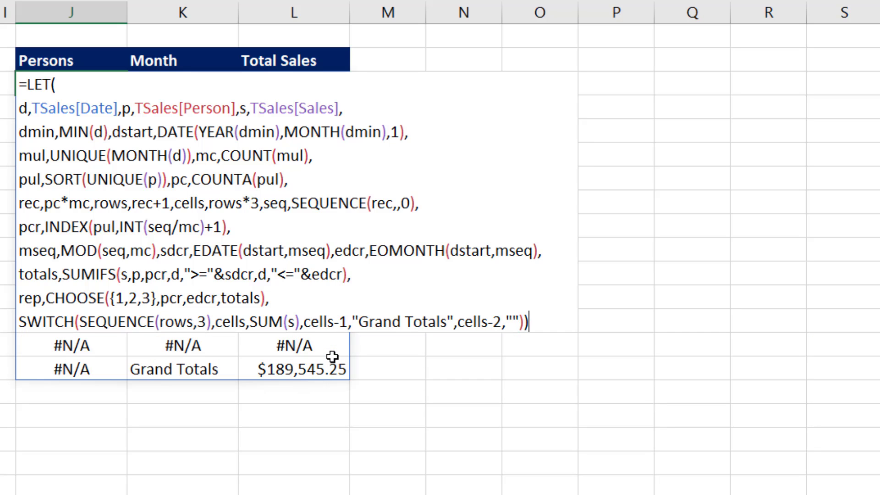
key(Return)
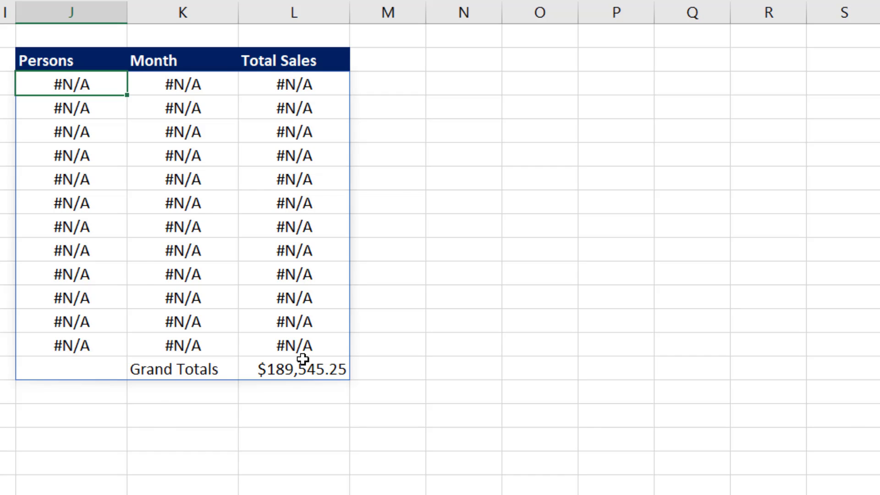
- Reopen the J3 formula, add rep as the SWITCH default for all remaining cells, and enter it
key(F2)
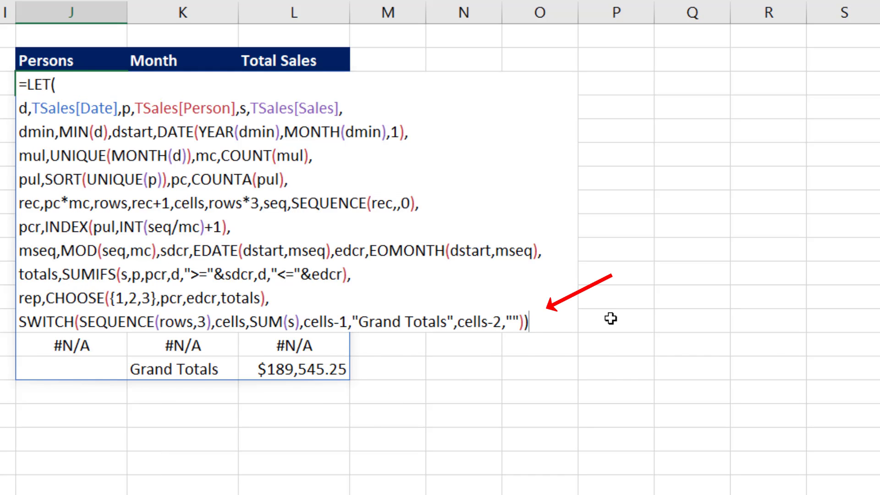
key(BackSpace)
key(BackSpace)
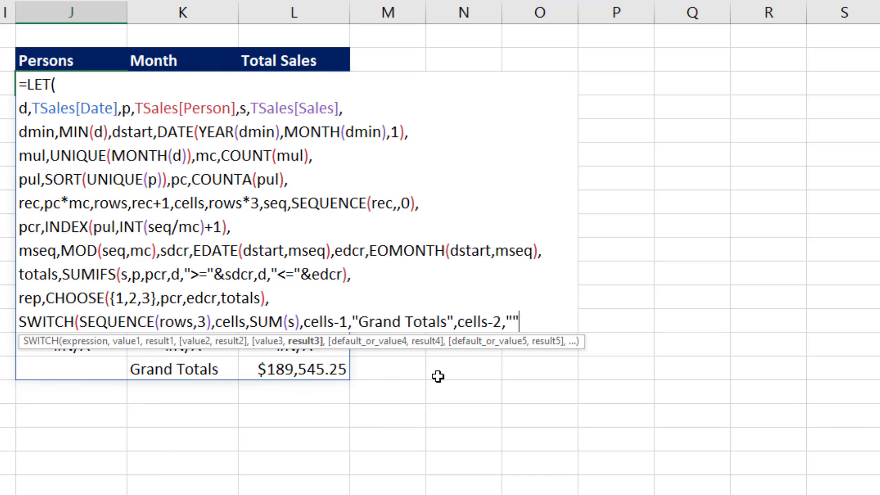
text(,)
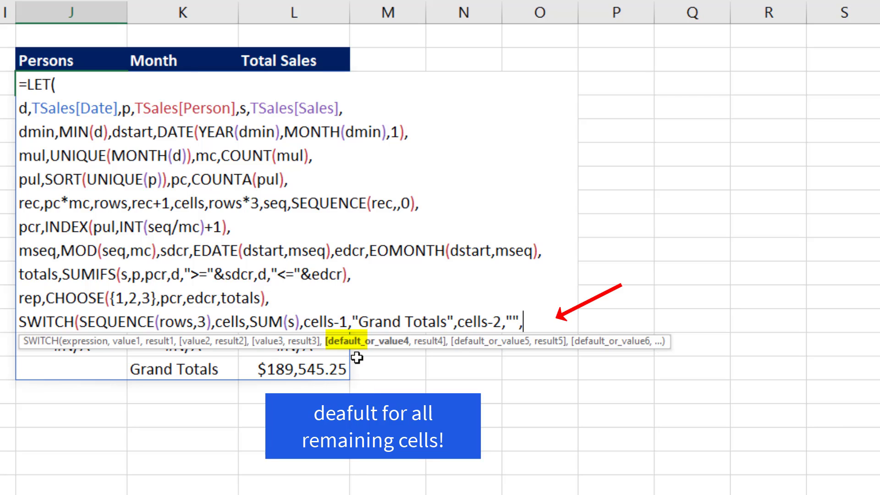
text(rep)
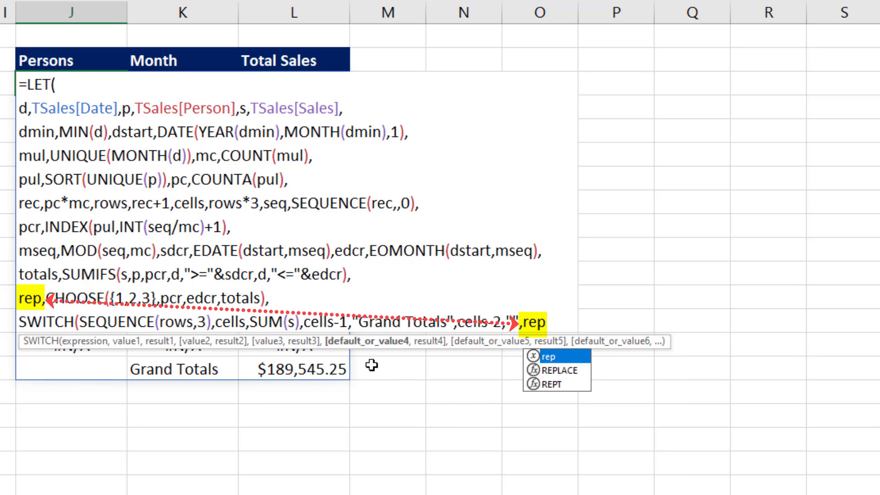
text()))
key(ctrl+Return)
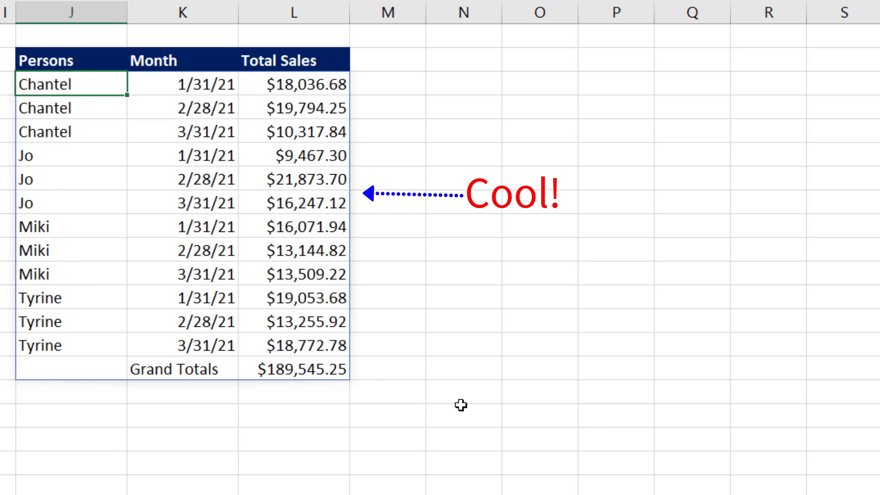
- Test the spilled report by changing the person in C7 to s, and undo the change
click(92, 212)
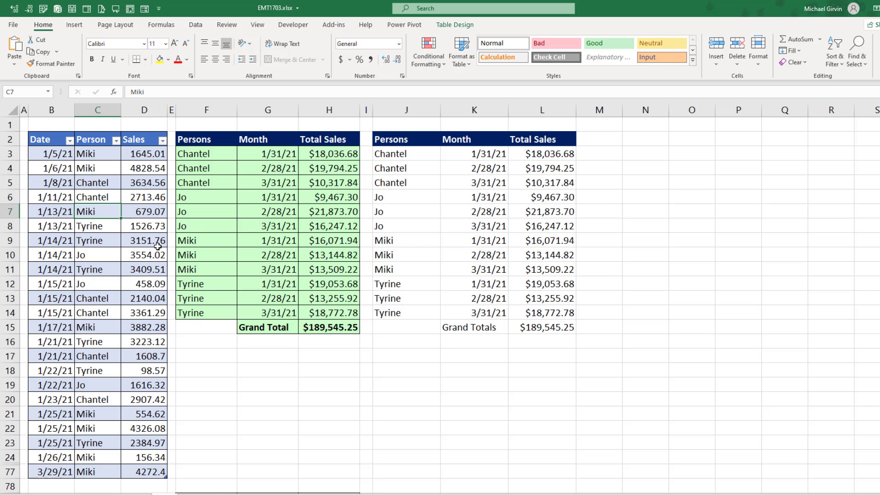
text(s)
key(ctrl+Return)
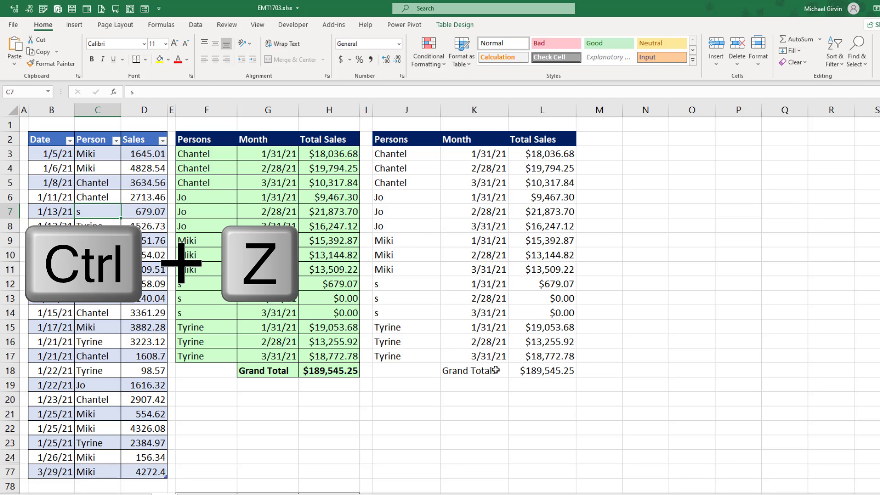
key(ctrl+z)
- Change the year of the date in B3 so it reads 1/5/2022
double_click(70, 153)
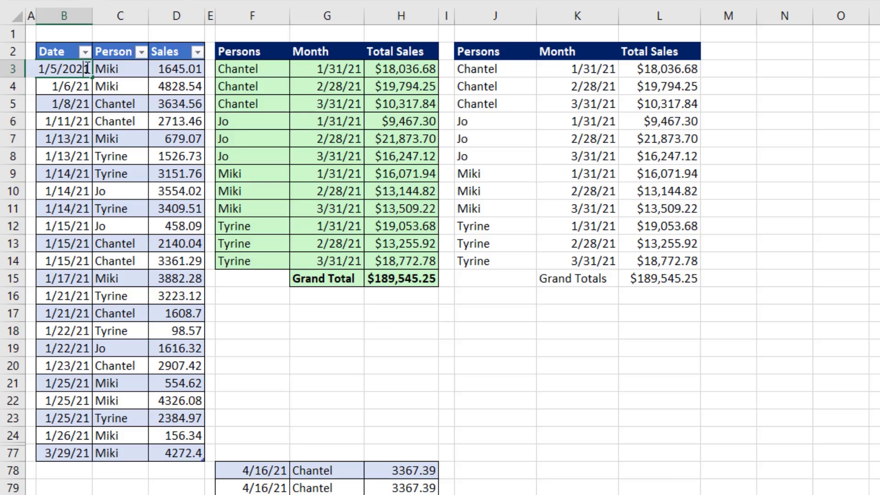
drag(83, 69, 89, 70)
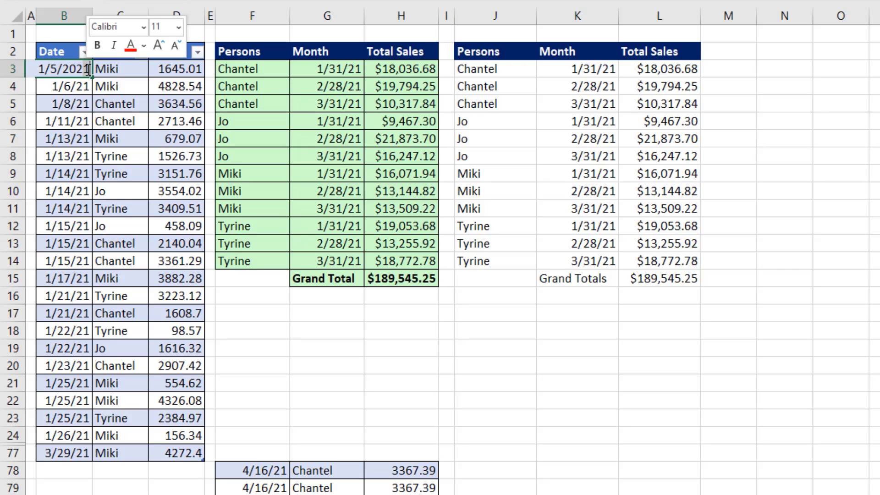
text(2)
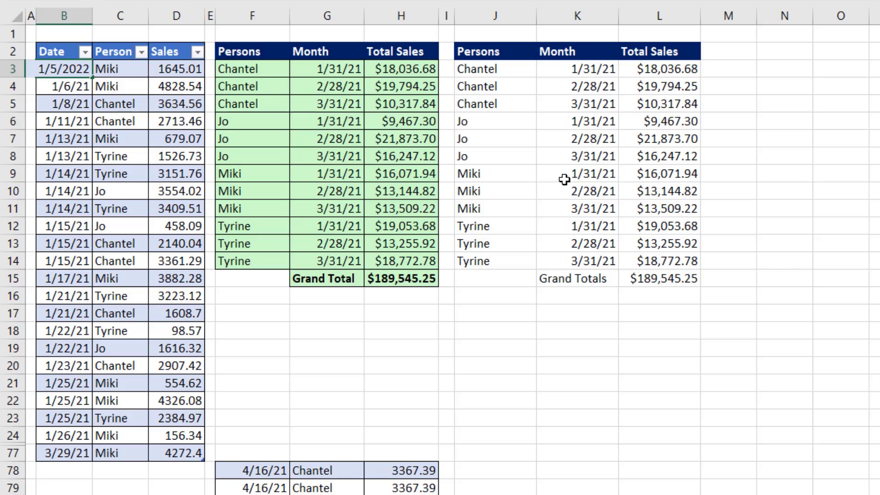
key(Return)
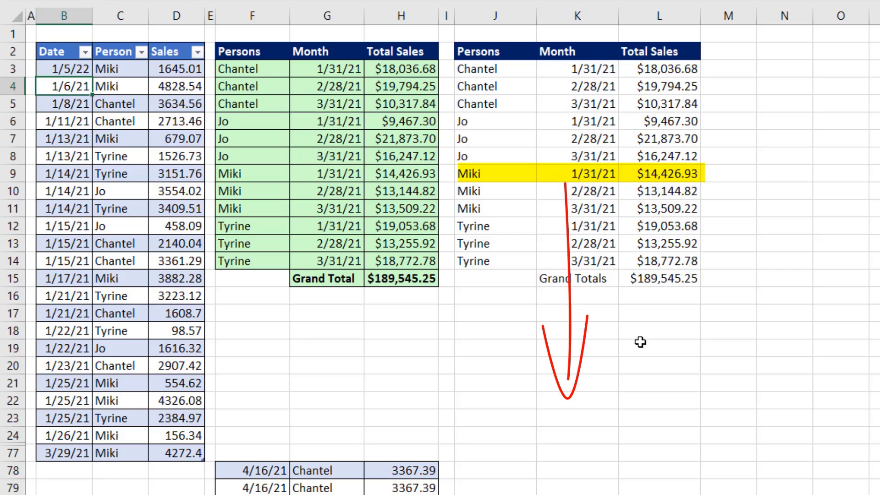
- Reopen the J3 formula and delete the COUNT(mul) calculation assigned to mc
click(489, 72)
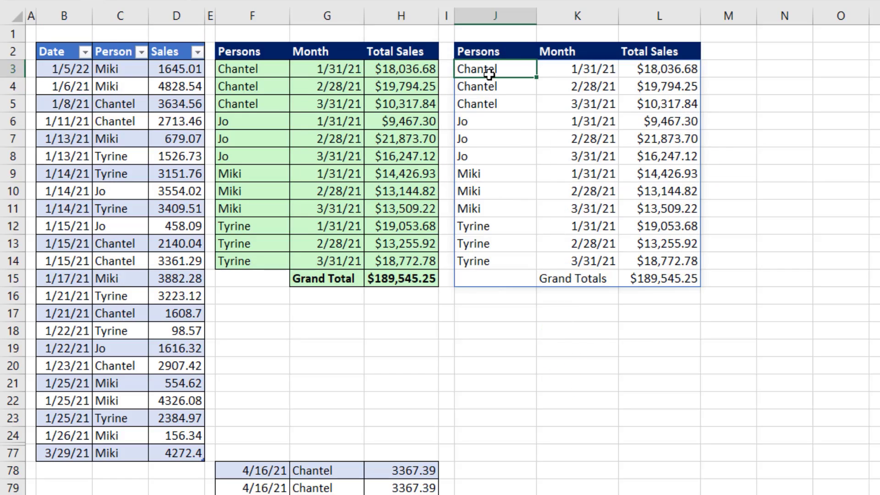
key(F2)
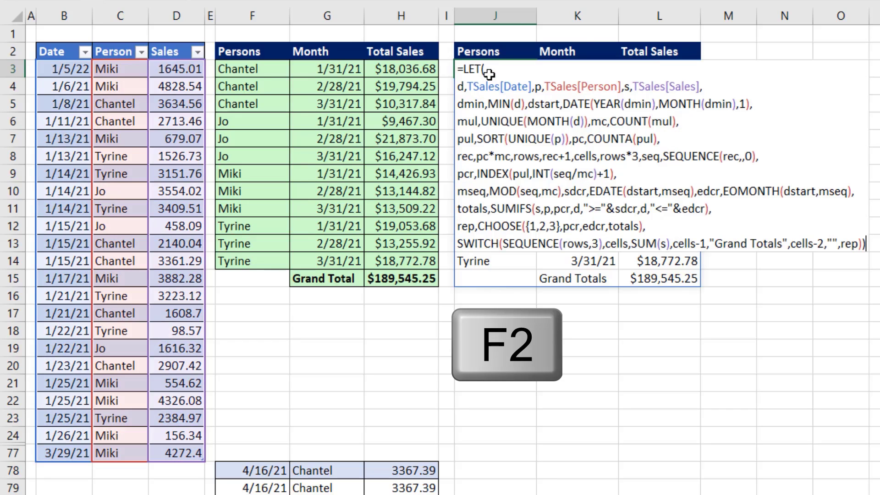
double_click(599, 121)
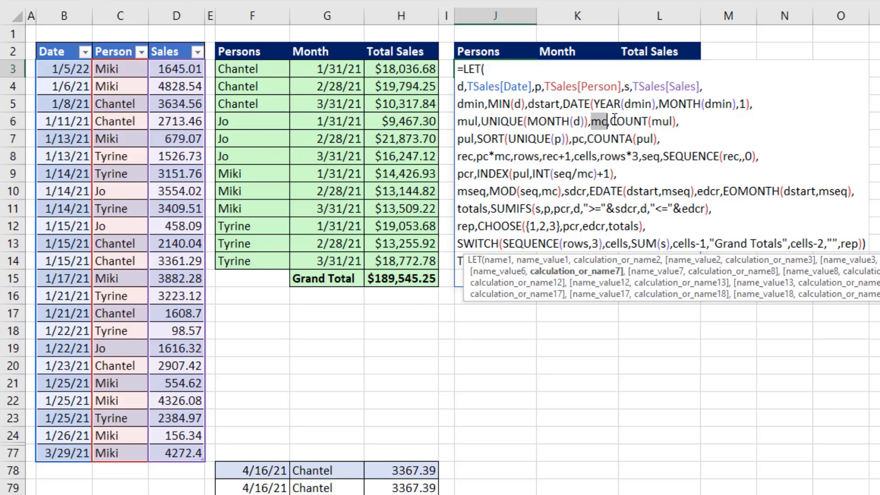
drag(610, 121, 682, 123)
key(Delete)
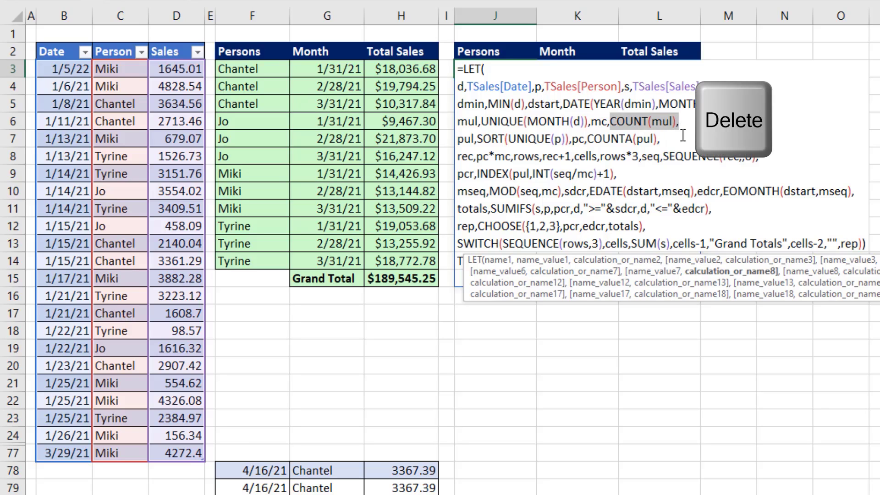
key(Delete)
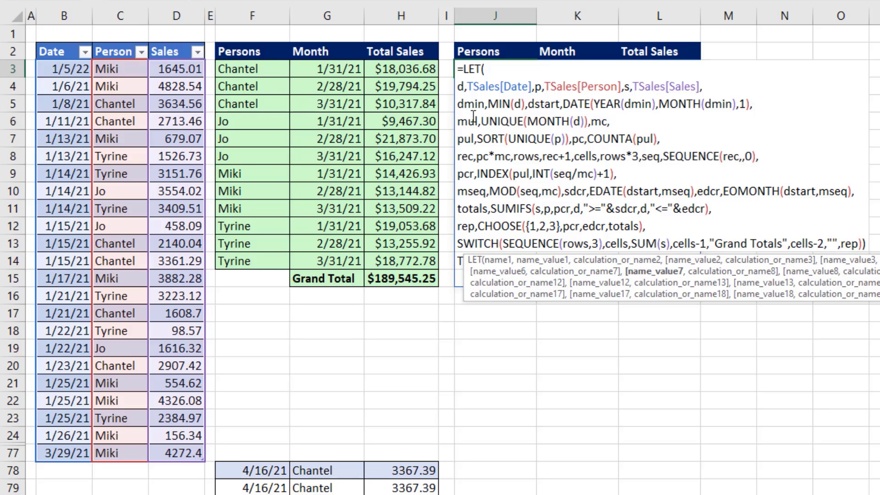
- Delete the mul variable and its UNIQUE(MONTH(d)) calculation from the line before mc
drag(458, 121, 591, 122)
key(Delete)
key(Delete)
click(518, 122)
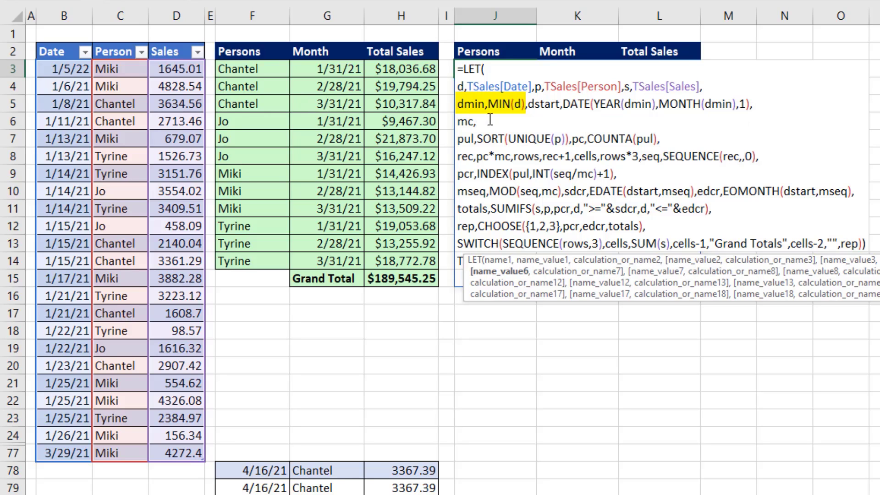
- Define the variable dmax as MAX(d) in the LET formula, between dmin and dstart
click(529, 106)
text(dm)
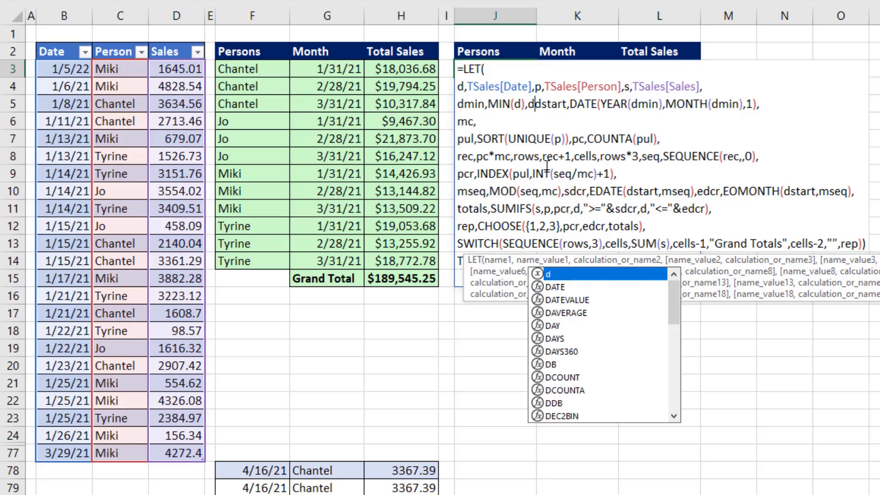
text(ax,)
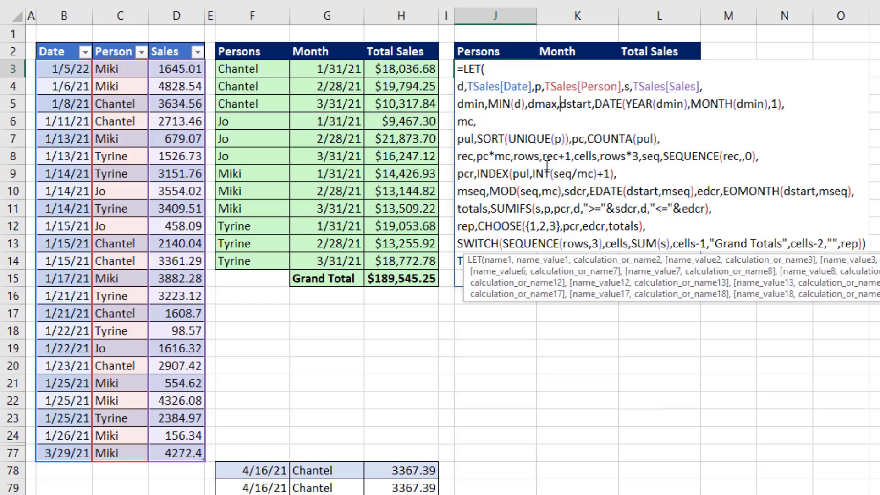
text(MAX()
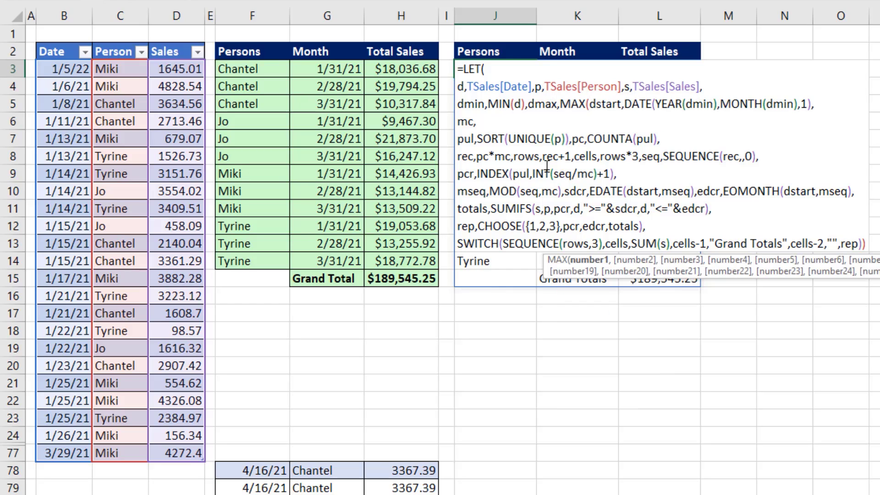
text(d),)
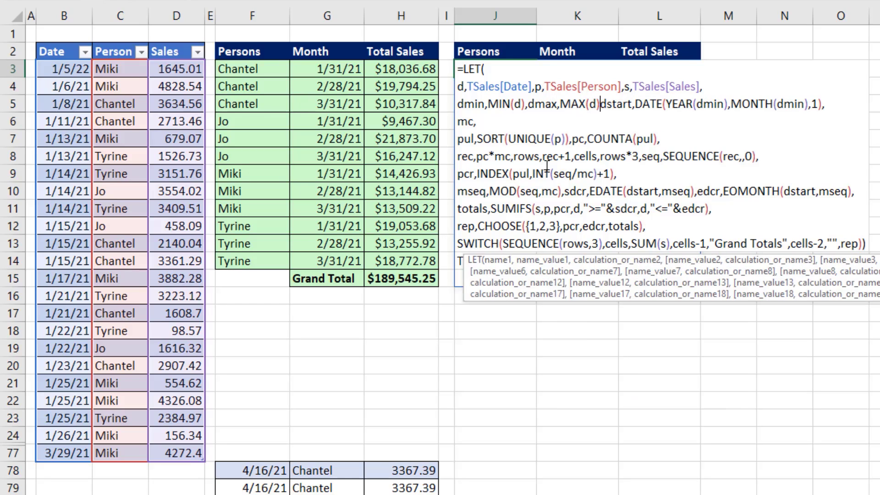
- Begin the calculation assigned to mc with the year difference in months, (YEAR(dmax)-YEAR(dmin))*12
key(Down)
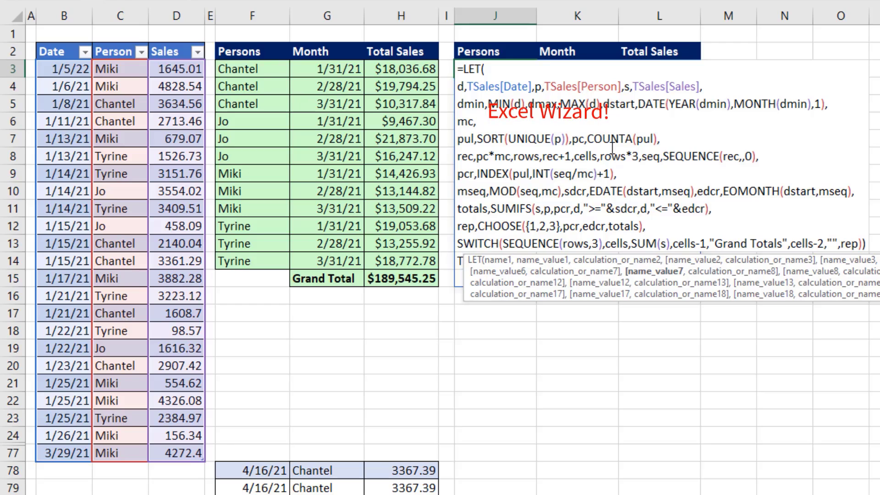
text((YEAR()
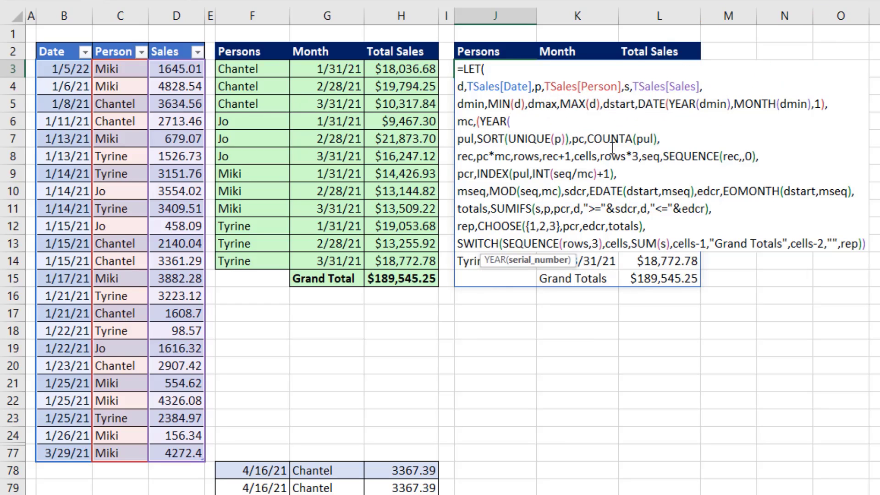
text(dm)
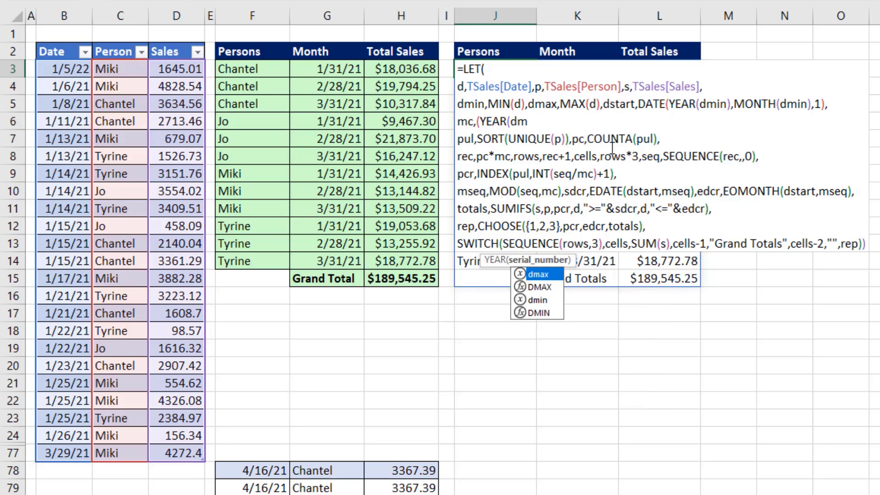
key(Tab)
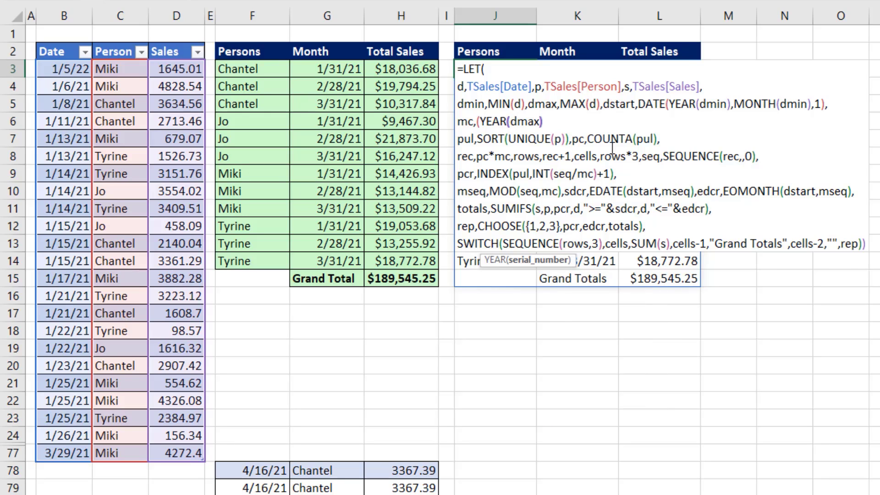
text()-YEAR()
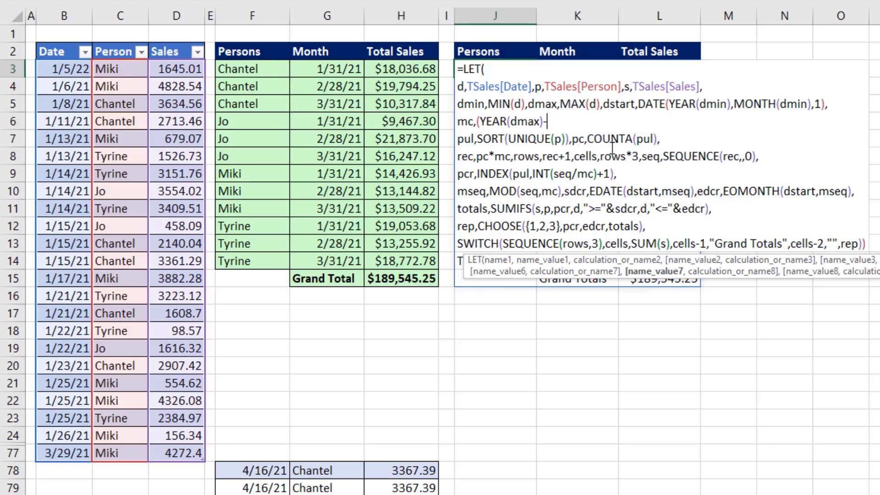
text(dmin)
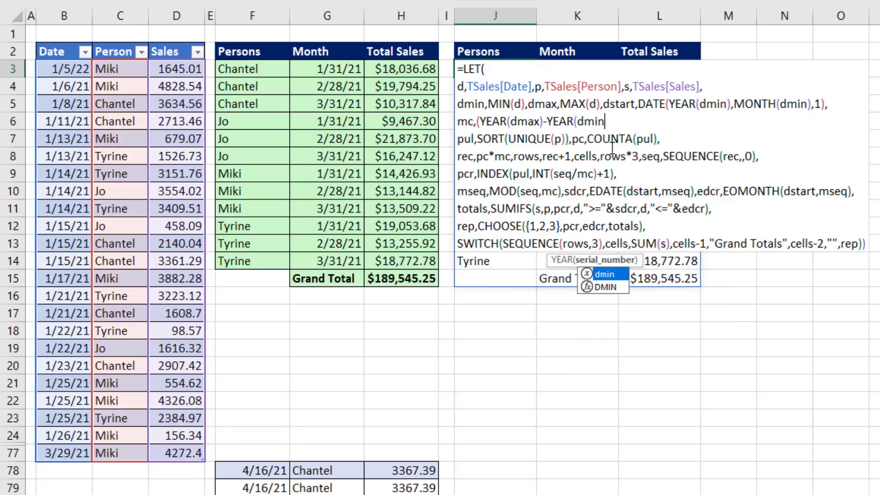
key(Tab)
text())
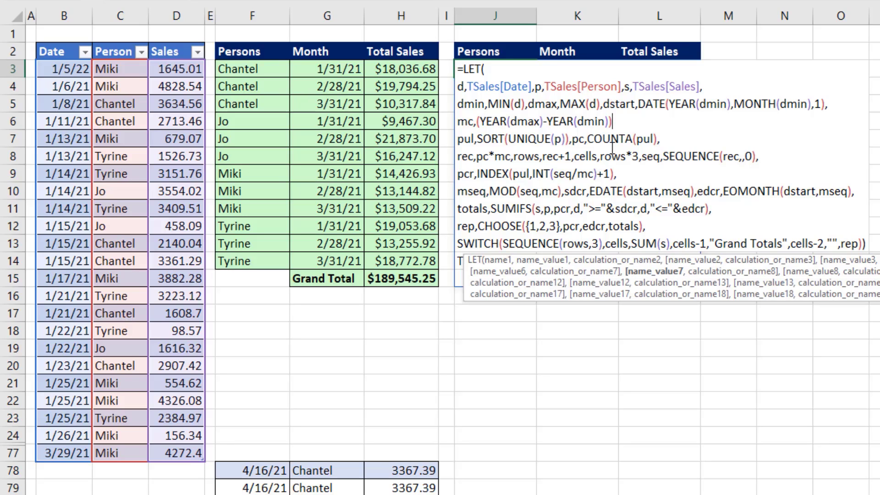
text()*12)
- Complete the mc calculation with +MONTH(dmax)-MONTH(dmin)+1 and enter the edited formula
text(+MONTH()
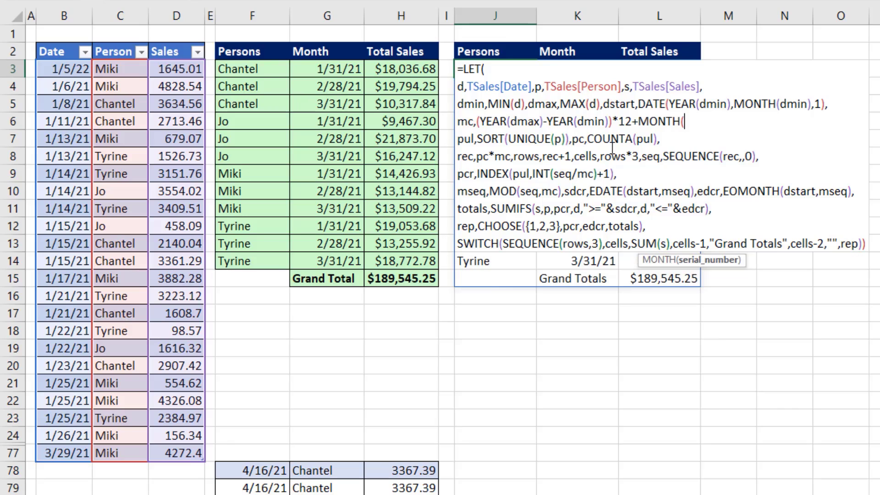
text(dmax))
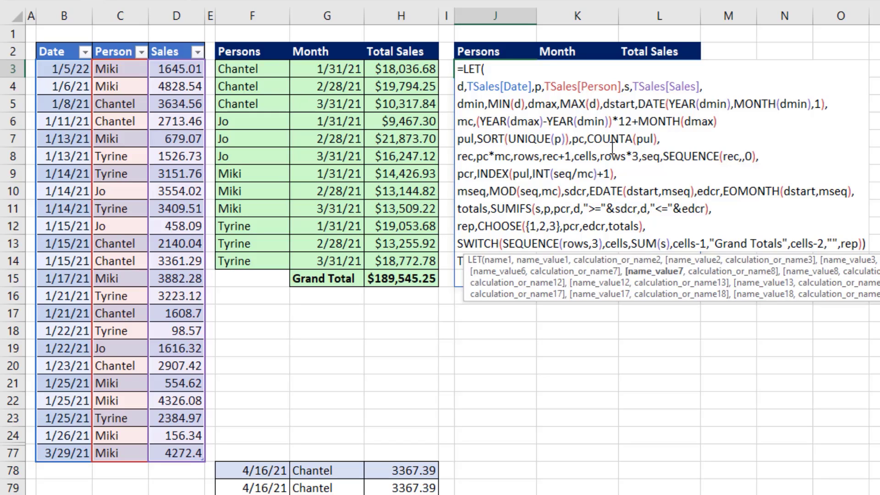
text(-MONTH()
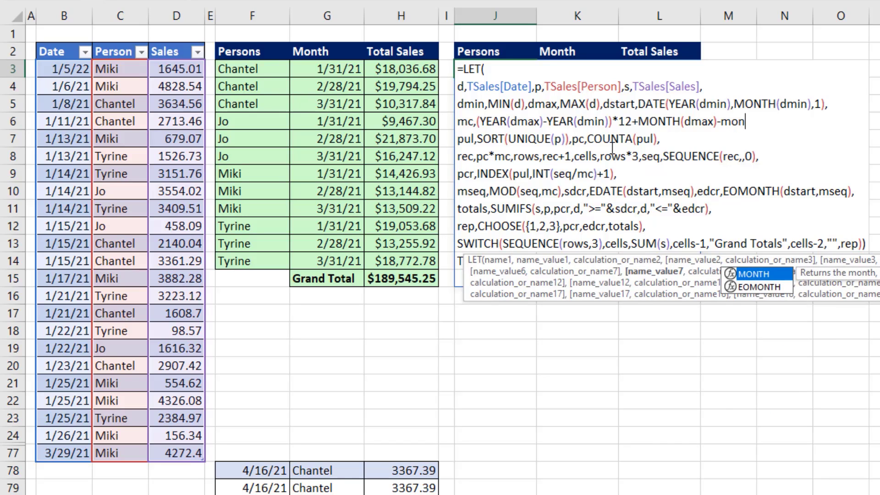
text(dmin)
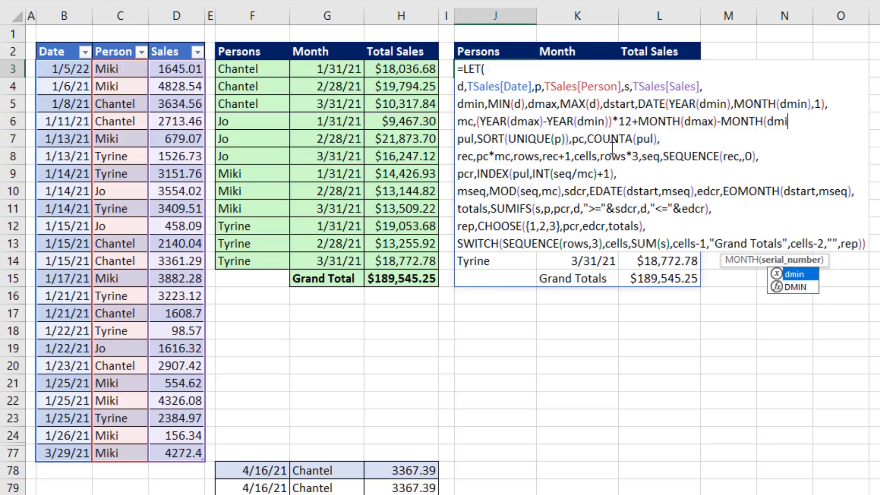
text())
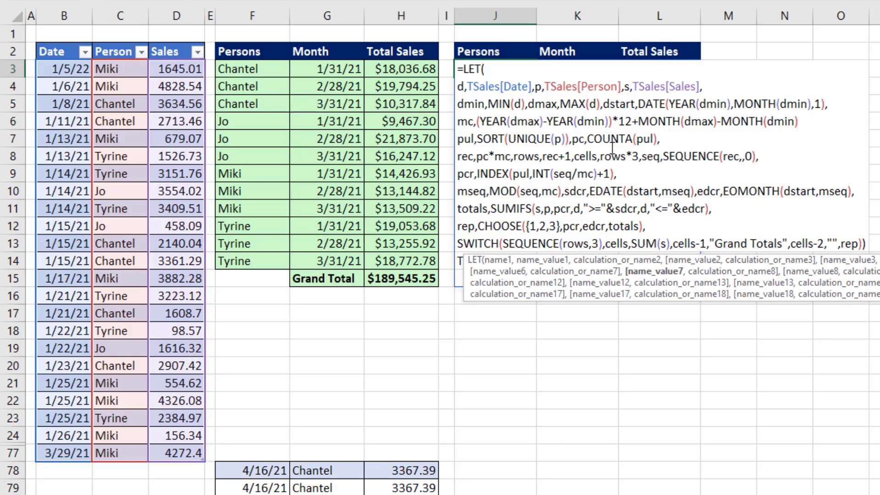
text(+1)
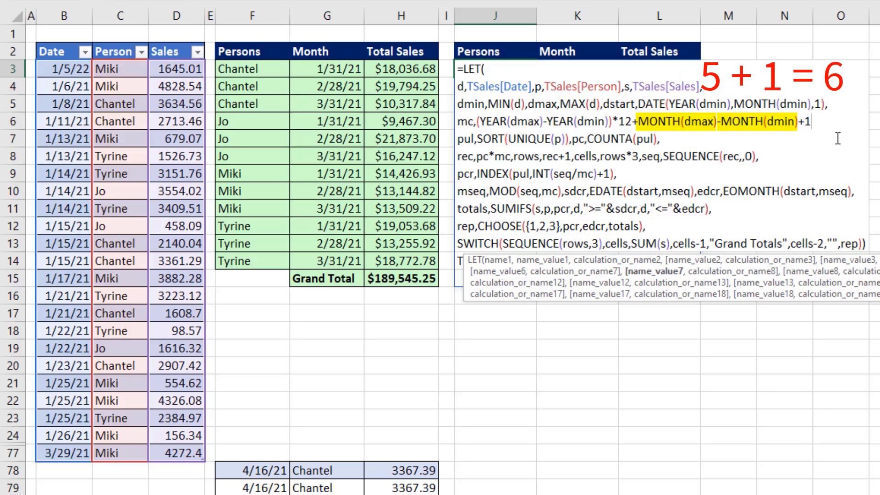
text(,)
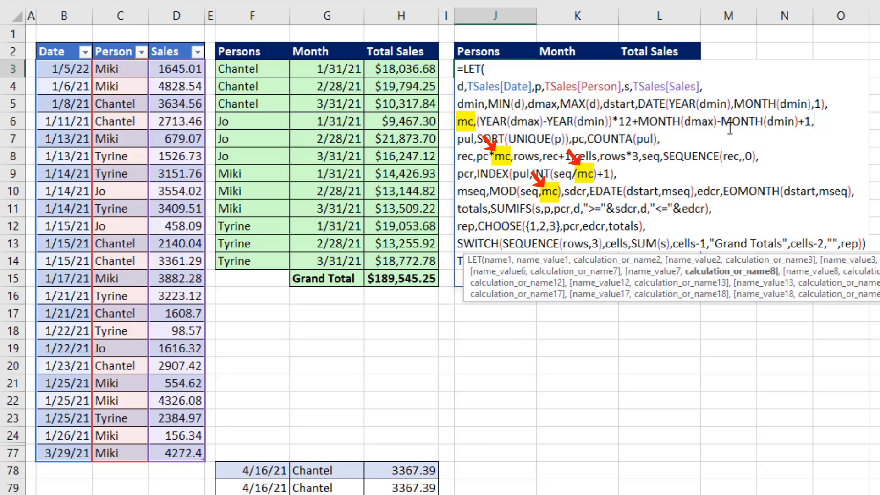
key(Return)
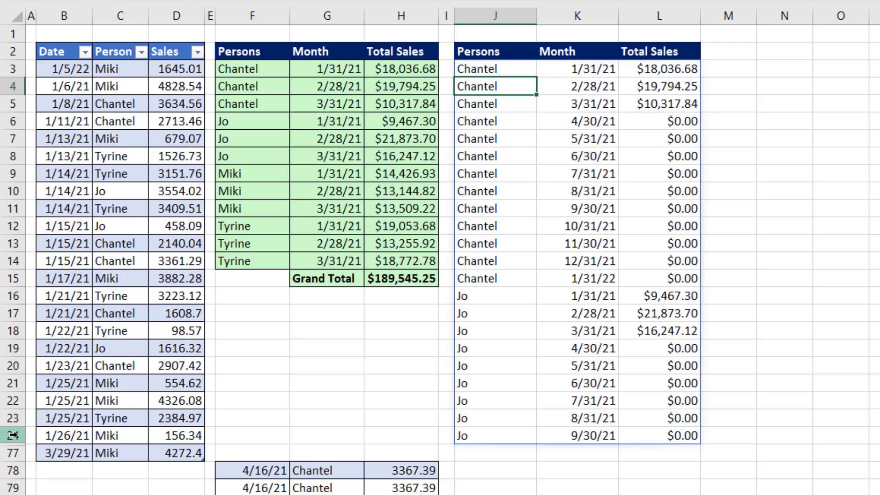
- Unhide the rows between 24 and 77, check the spilled report down to its grand total, and undo the unhiding
drag(13, 436, 16, 454)
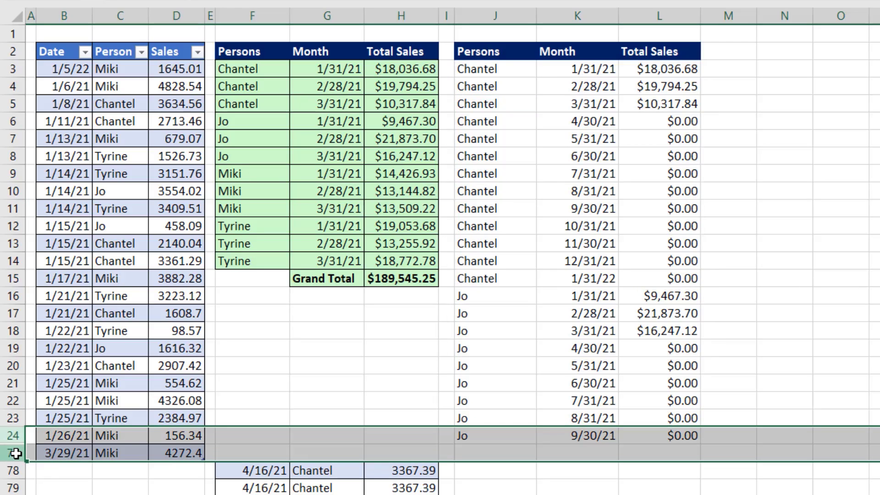
right_click(13, 453)
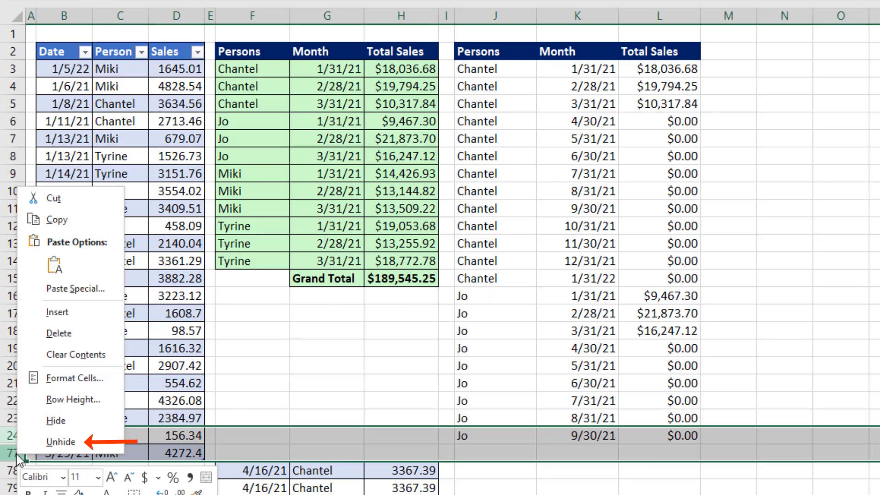
click(61, 441)
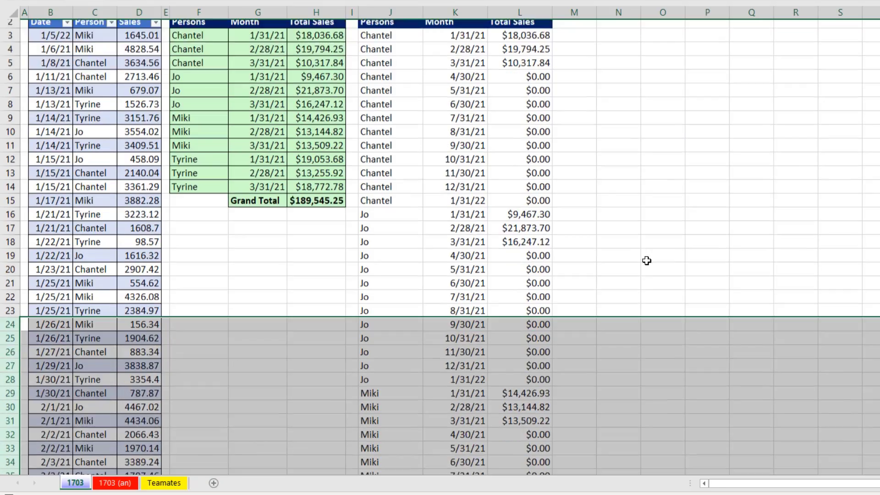
scroll(646, 260, down, 12)
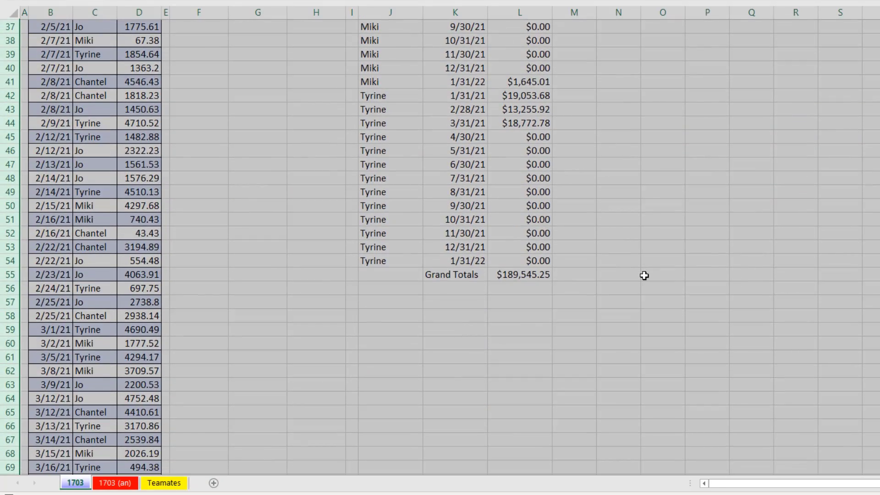
scroll(644, 275, up, 12)
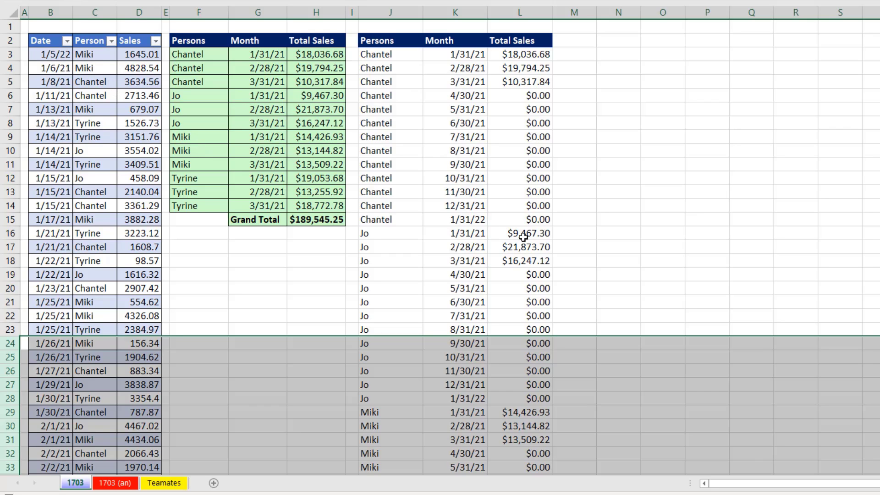
key(ctrl+z)
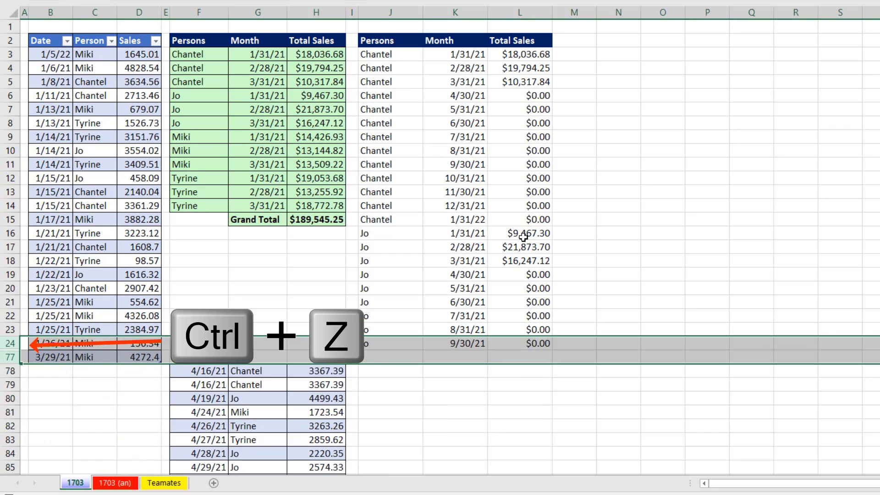
- Change the year of the date in B3 so it reads 1/5/2021
double_click(67, 53)
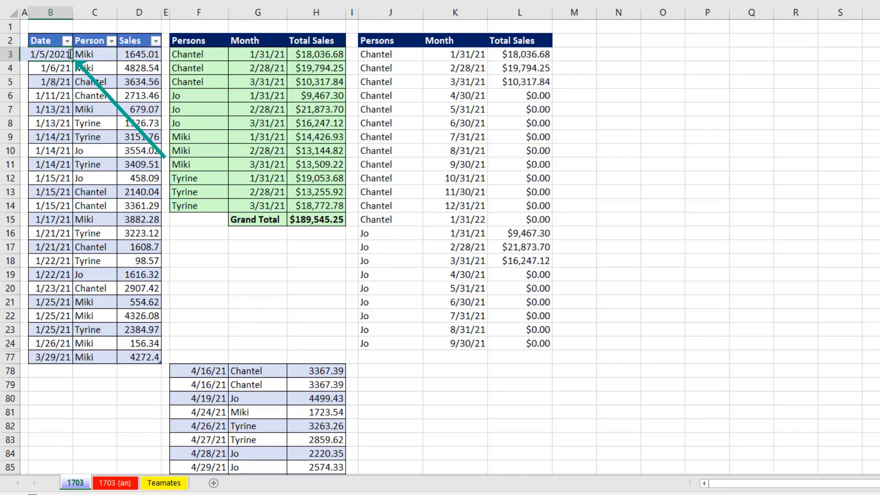
key(ctrl+Return)
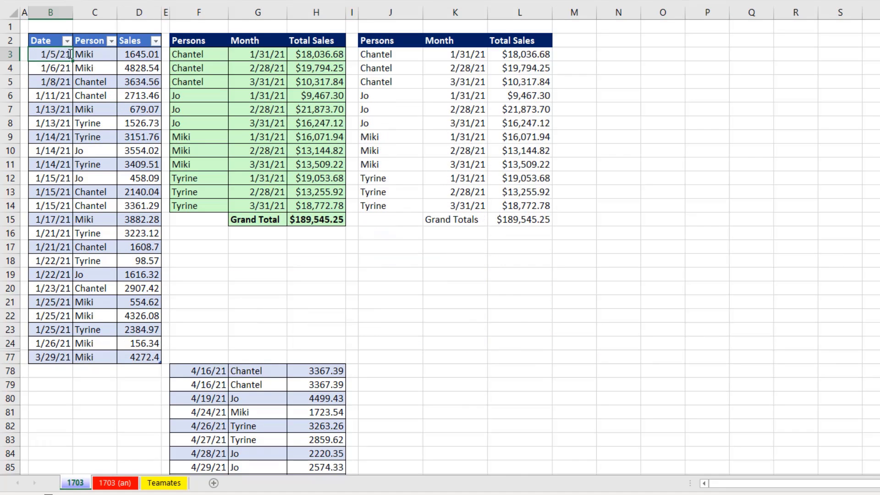
- Copy the block of extra records starting at F78 and paste it directly below the sales table at B78
click(215, 371)
key(ctrl+a)
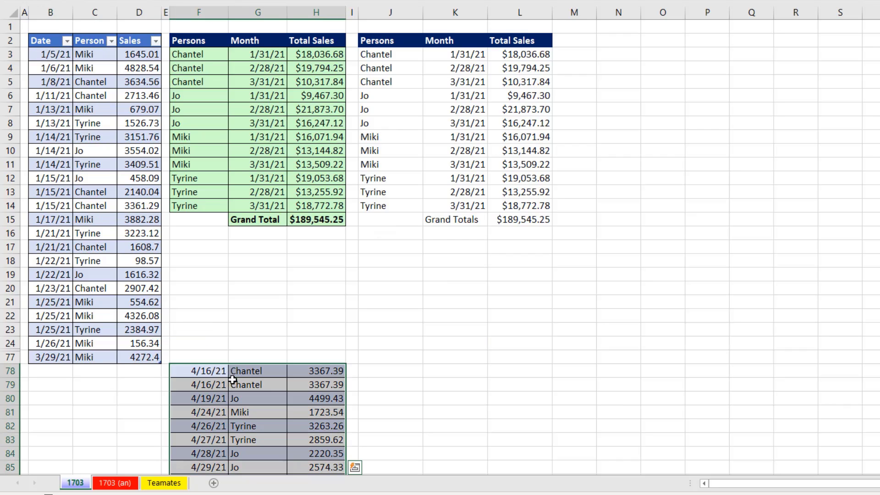
key(ctrl+c)
click(43, 374)
key(ctrl+v)
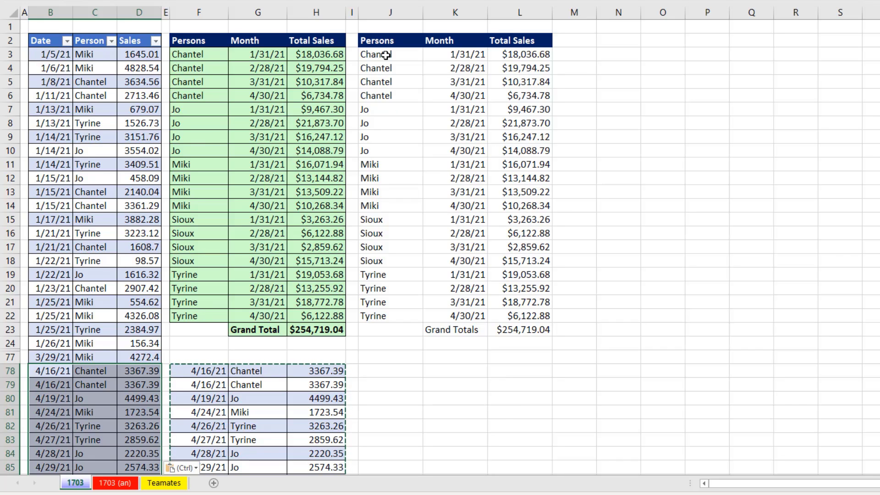
- Create a formula-based conditional formatting rule for columns J to L, from J3 down well past the end of the report
drag(386, 55, 520, 375)
scroll(585, 340, up, 15)
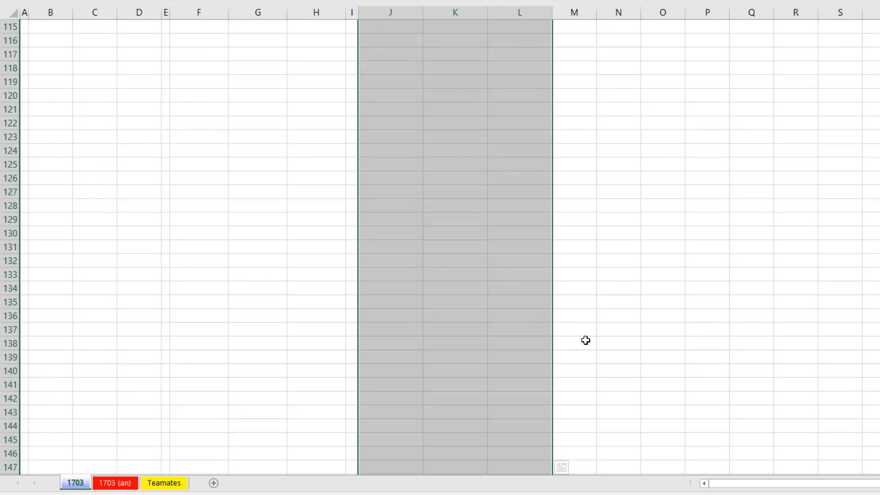
scroll(585, 340, up, 20)
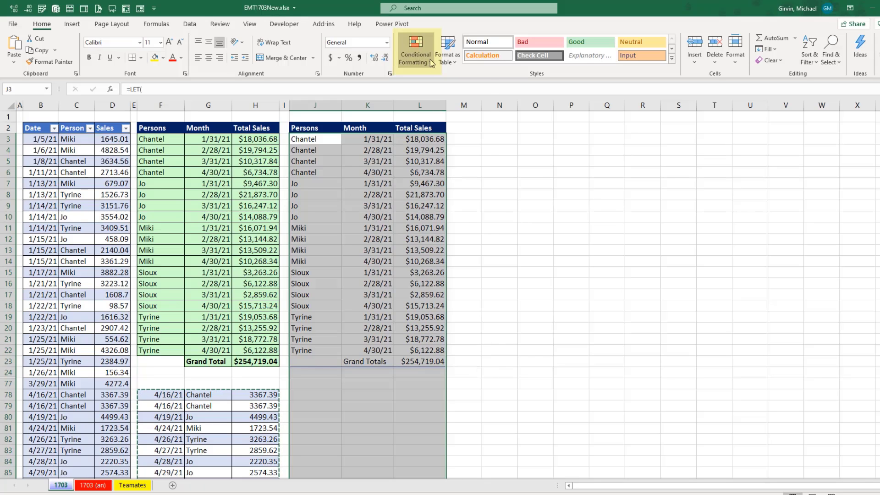
click(431, 63)
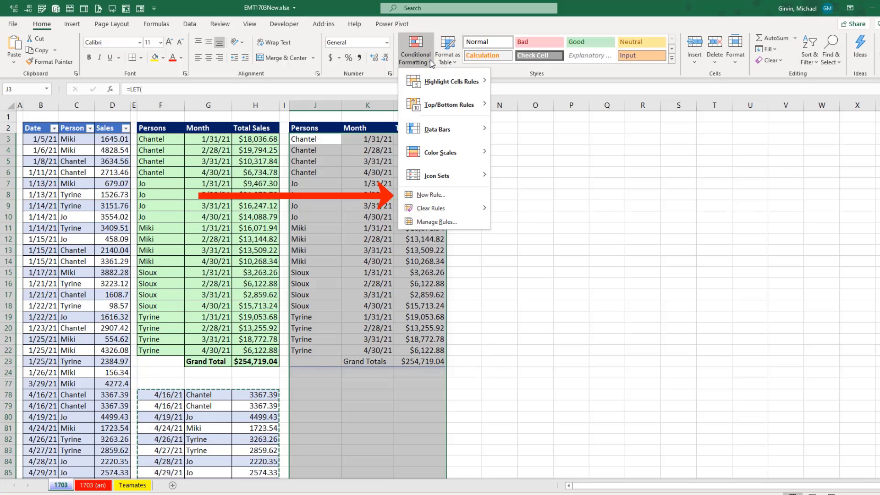
click(450, 195)
click(479, 296)
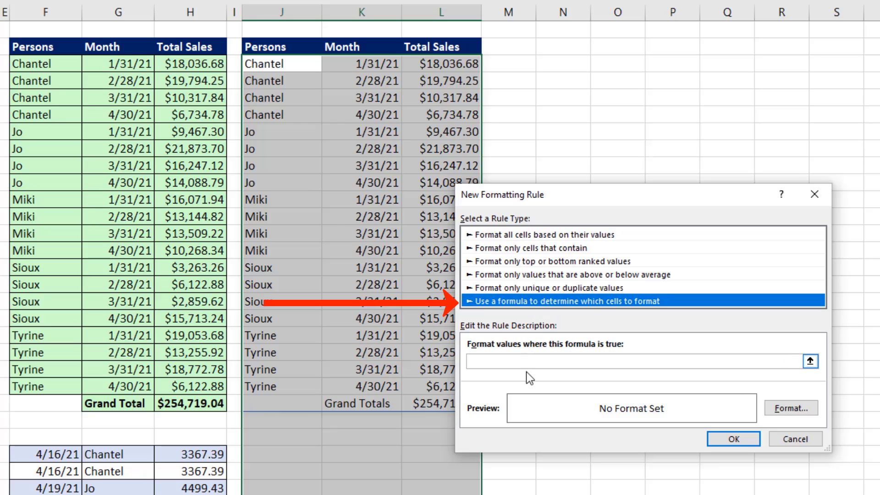
- Enter =J3<>"" as the rule's formula, with J3 as a fully relative reference
click(497, 362)
click(292, 70)
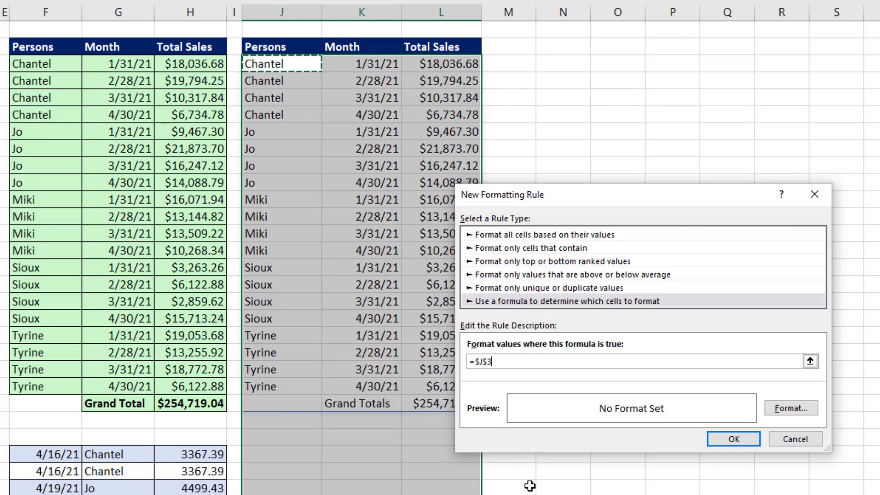
key(F4)
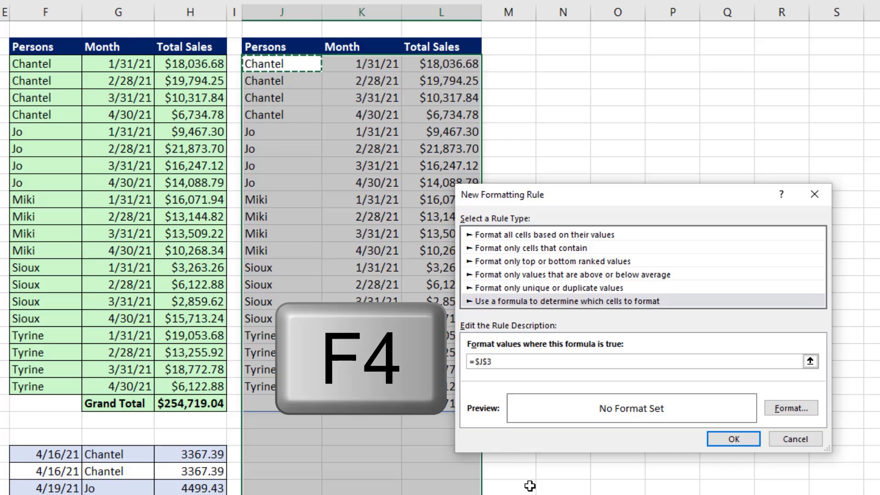
key(F4)
key(F4)
key(F4)
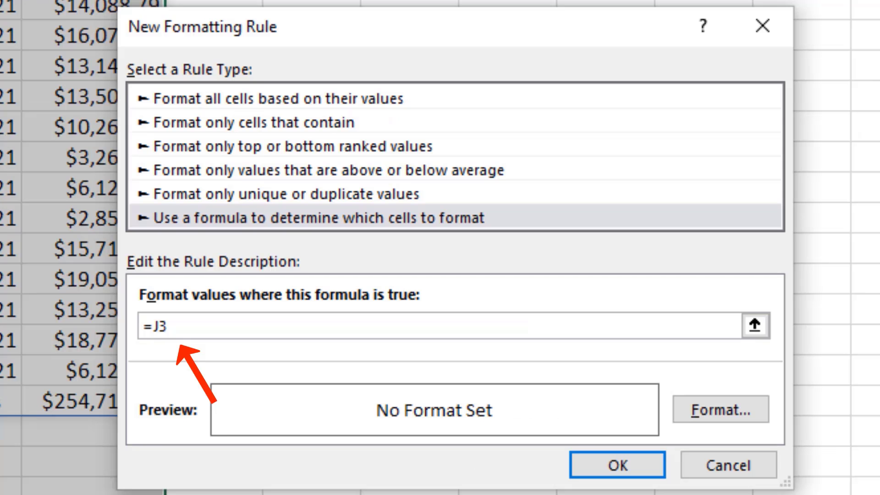
text(<>)
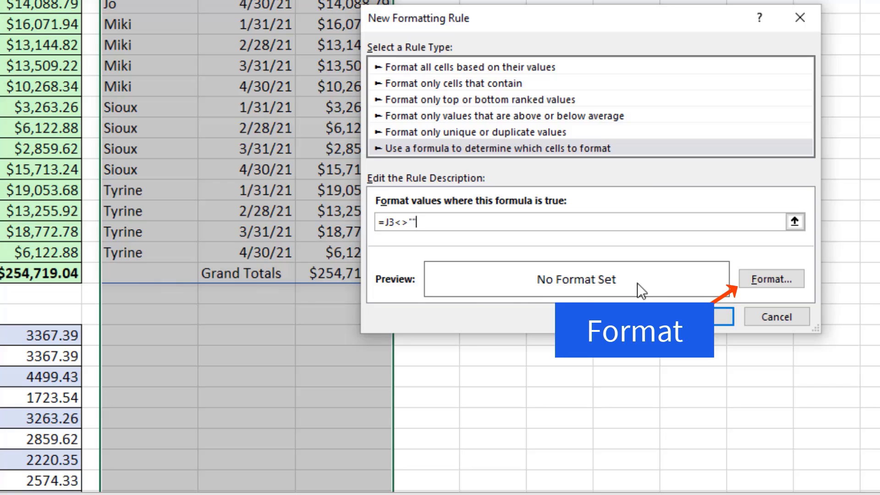
- Give the non-blank rule a light green fill with an outline border and apply it to the selected report range
click(763, 280)
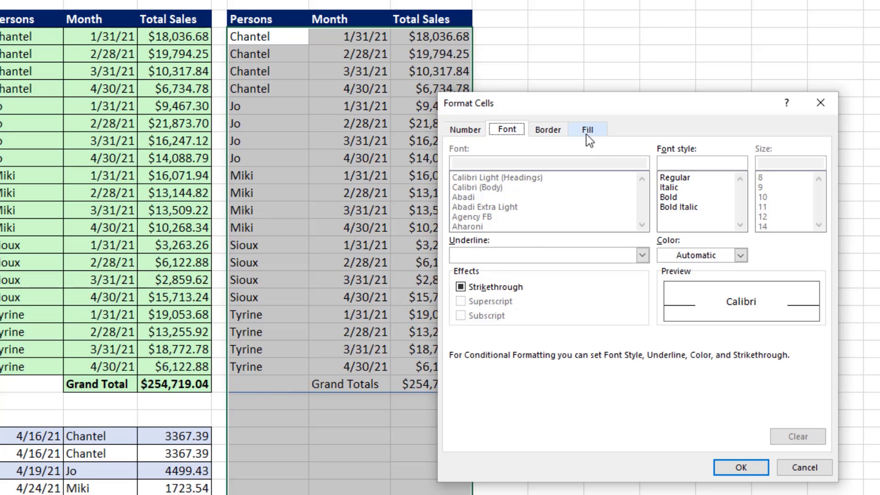
click(587, 134)
click(555, 303)
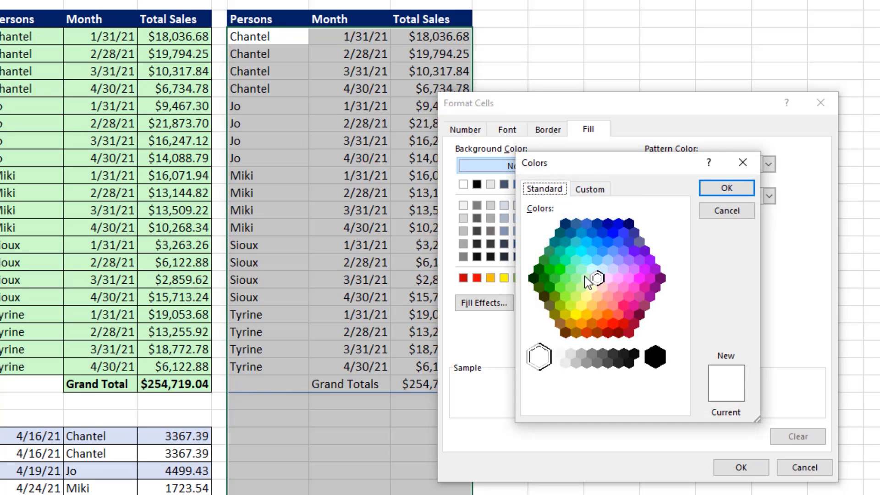
click(586, 278)
click(726, 188)
click(741, 467)
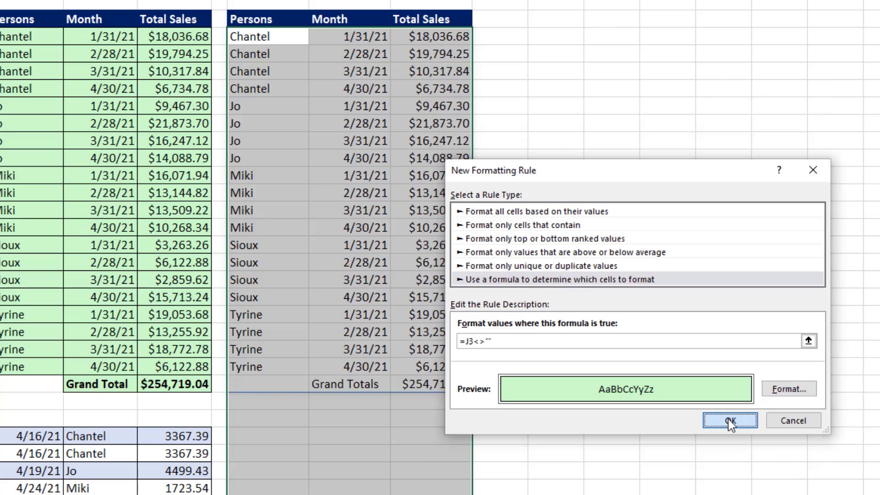
click(730, 421)
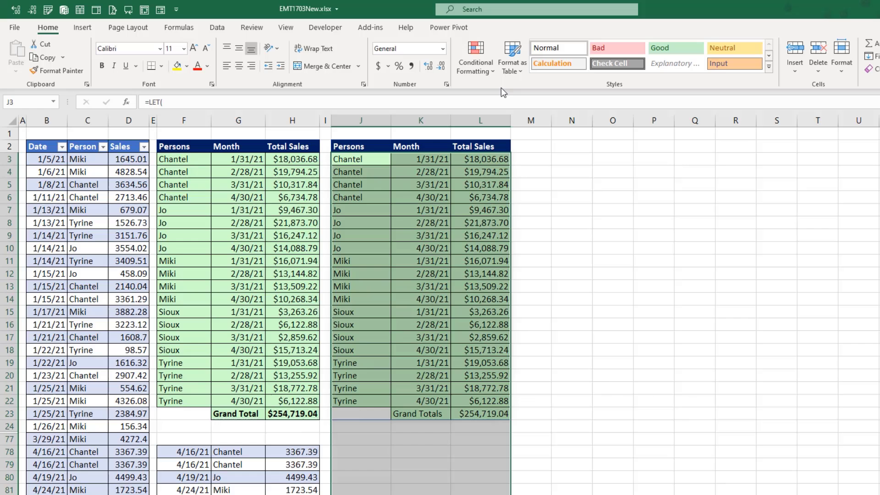
- Add a second formula-based conditional formatting rule for the same range, using =$K3="Grand Totals" with only the column locked
click(493, 71)
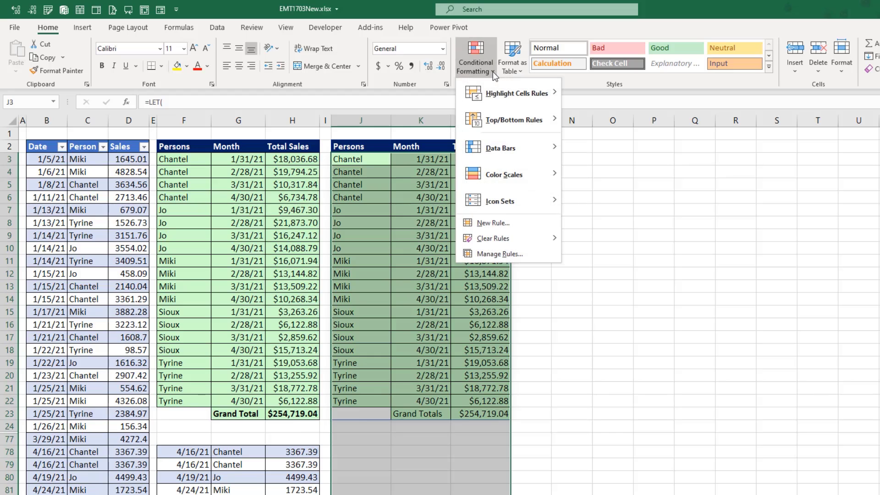
click(522, 224)
click(550, 325)
click(543, 370)
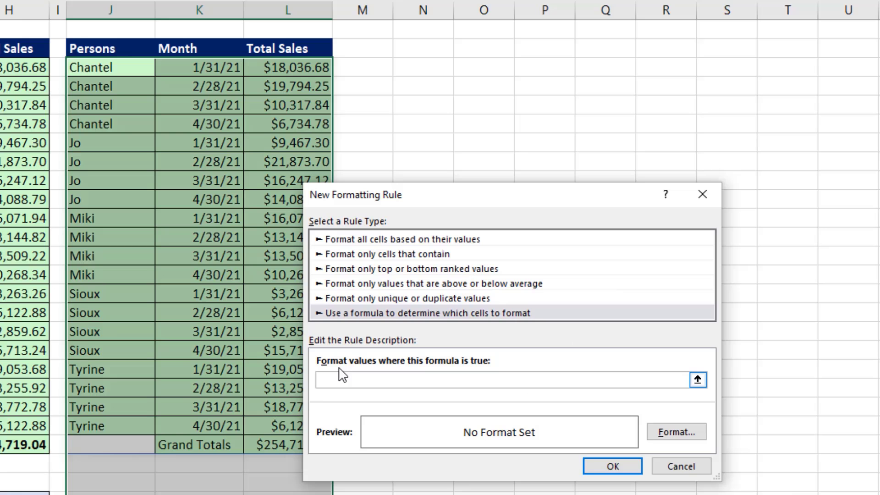
click(194, 65)
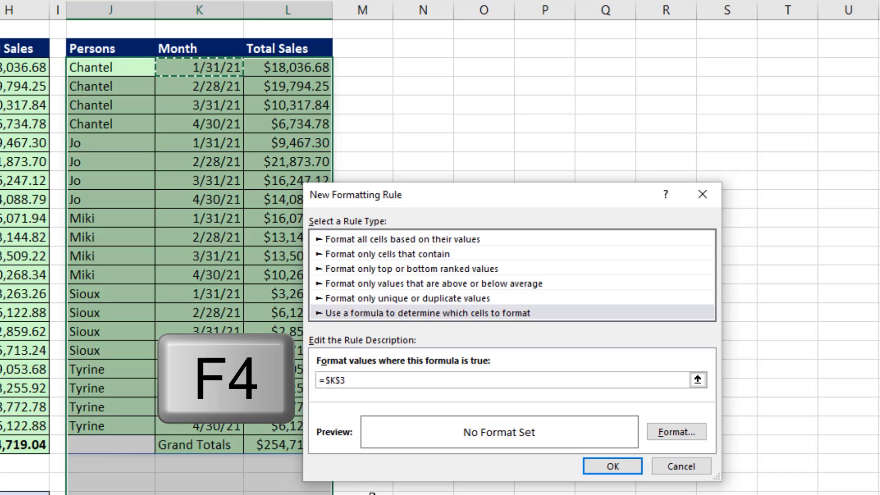
key(F4)
key(F4)
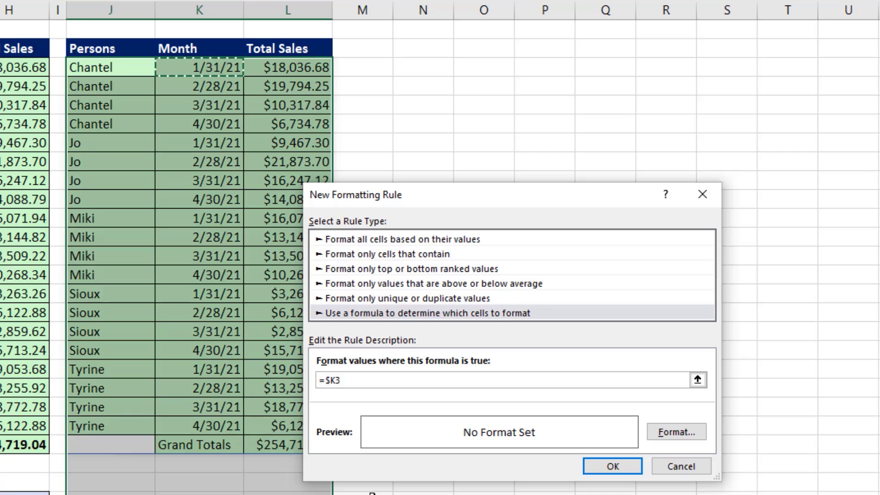
text(="Grand Totals)
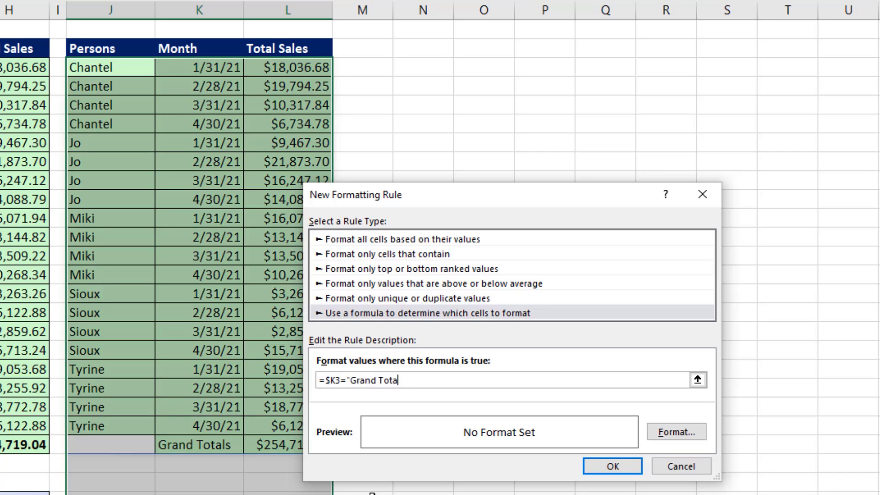
- Set the Grand Totals rule's font style to Bold and apply the rule
click(690, 435)
click(370, 151)
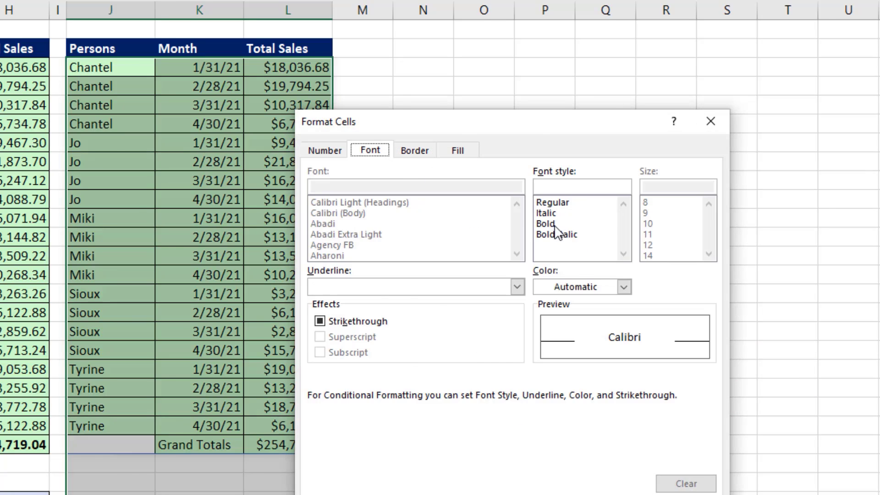
click(556, 222)
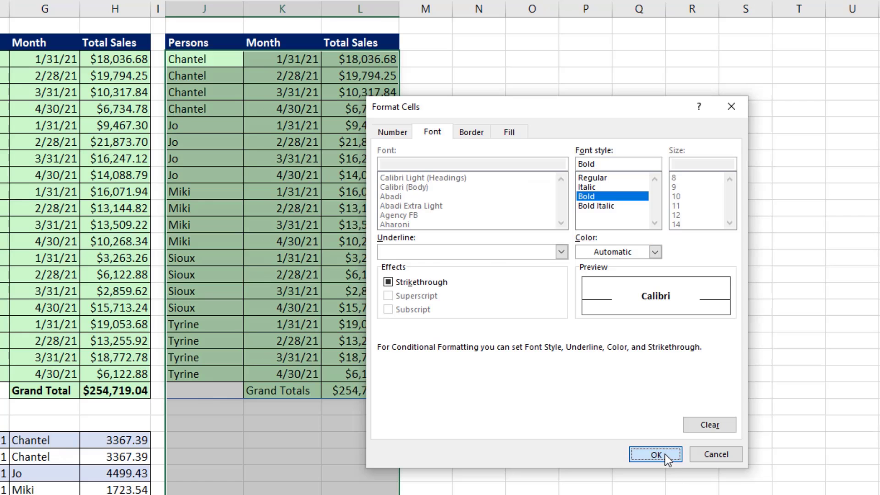
click(664, 454)
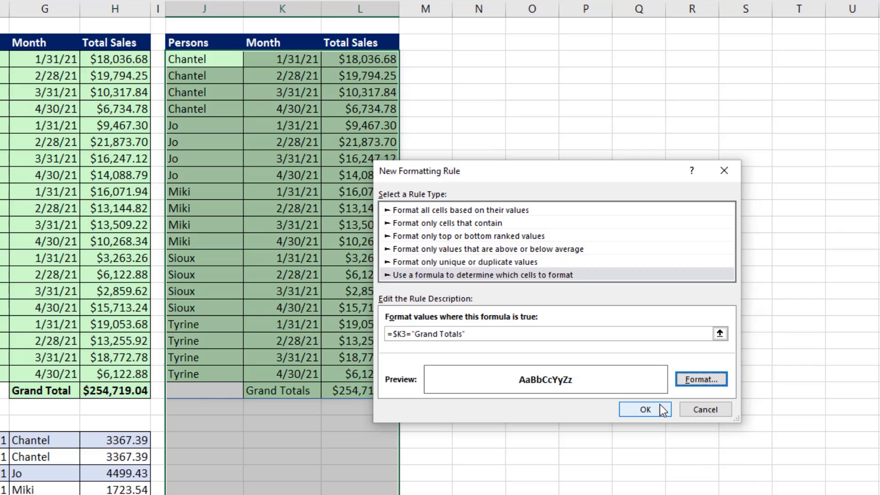
click(645, 409)
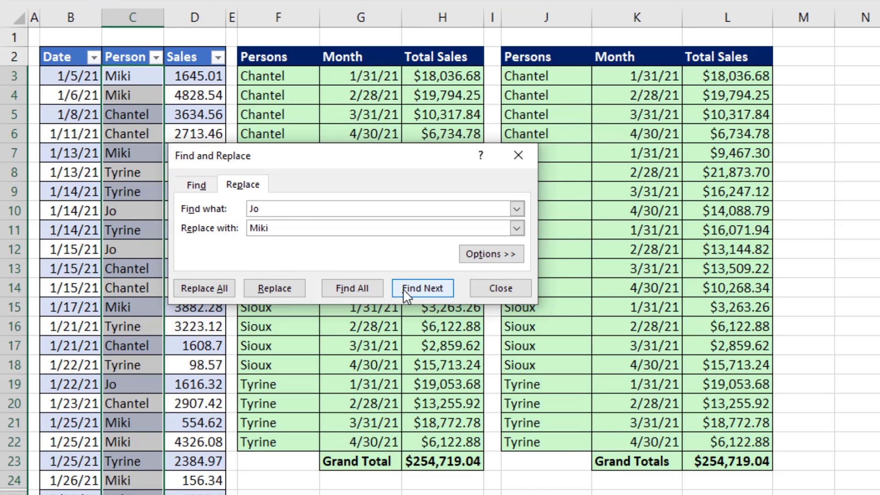
- Replace every Jo with Miki in the sales table's Person column and undo the replacement
click(204, 292)
key(Return)
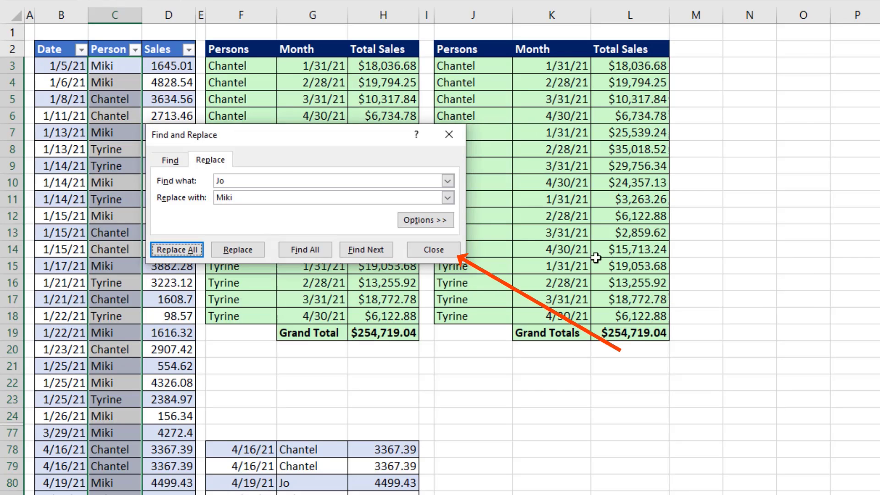
click(454, 255)
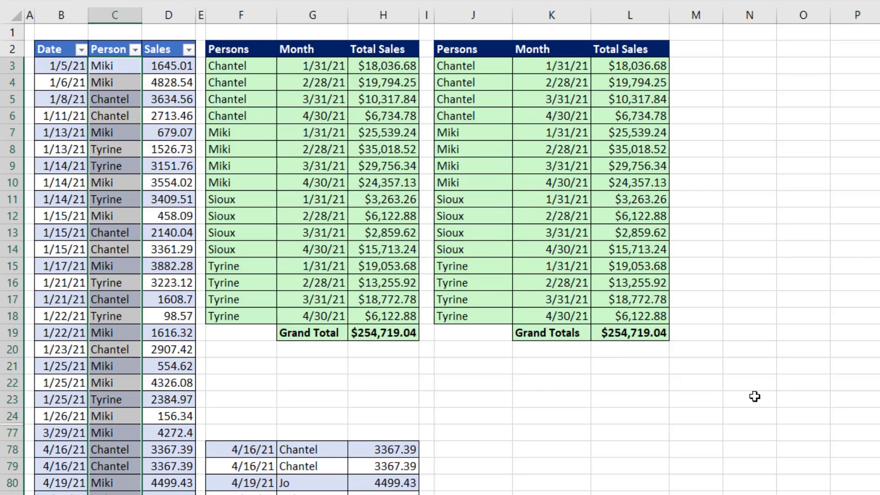
key(ctrl+z)
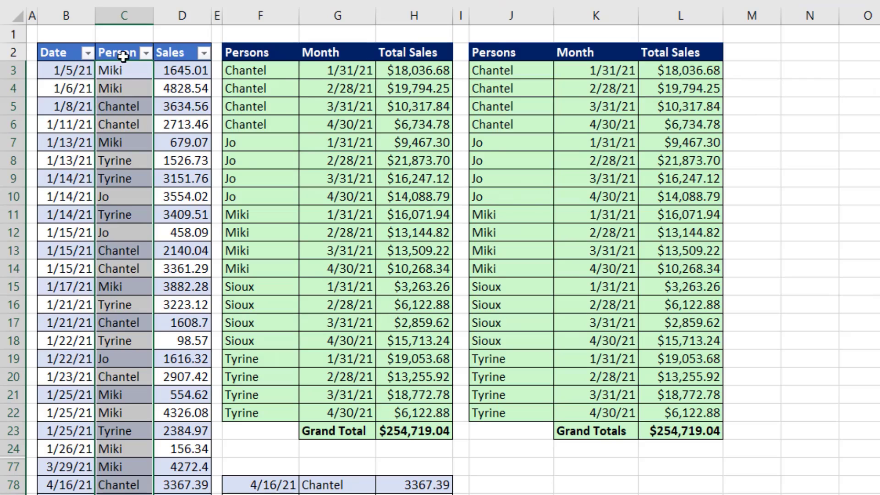
- Change the year of the date in B3 so it reads 1/5/2023
double_click(91, 70)
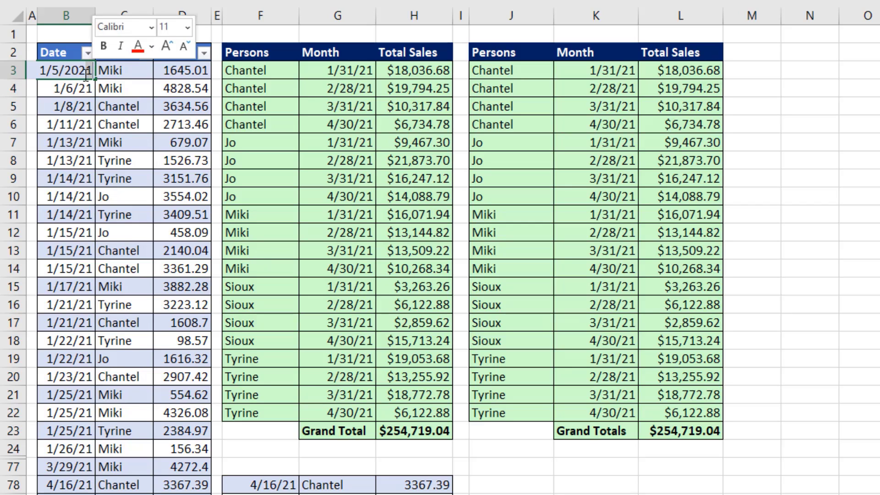
key(BackSpace)
text(3)
key(Return)
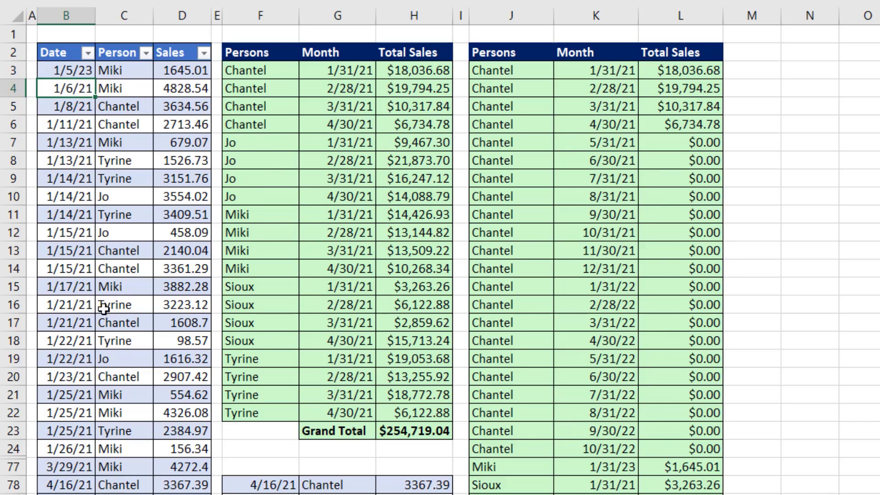
- In the LET formula in J3, define the closing SWITCH calculation as a variable named frep, leaving the formula open for another argument
click(504, 72)
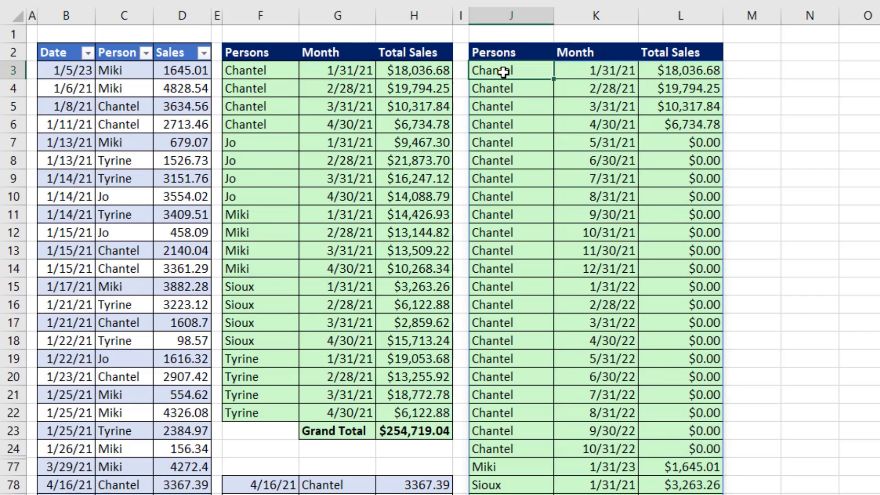
key(F2)
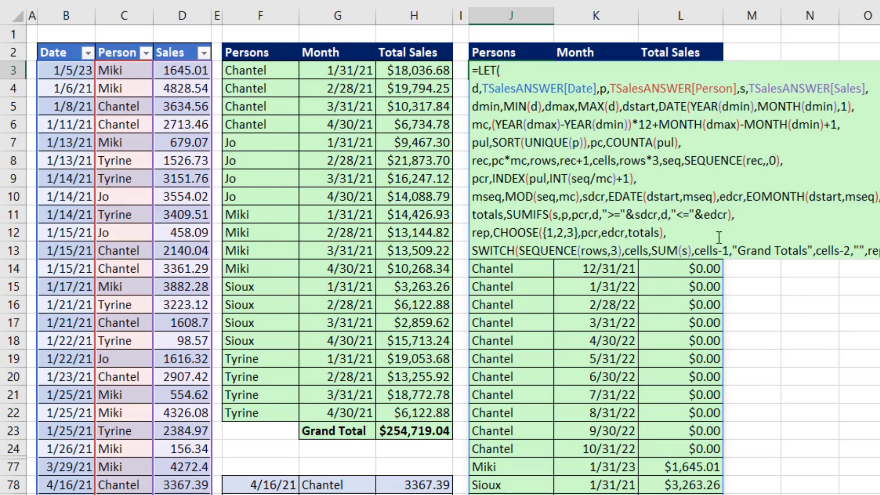
click(713, 237)
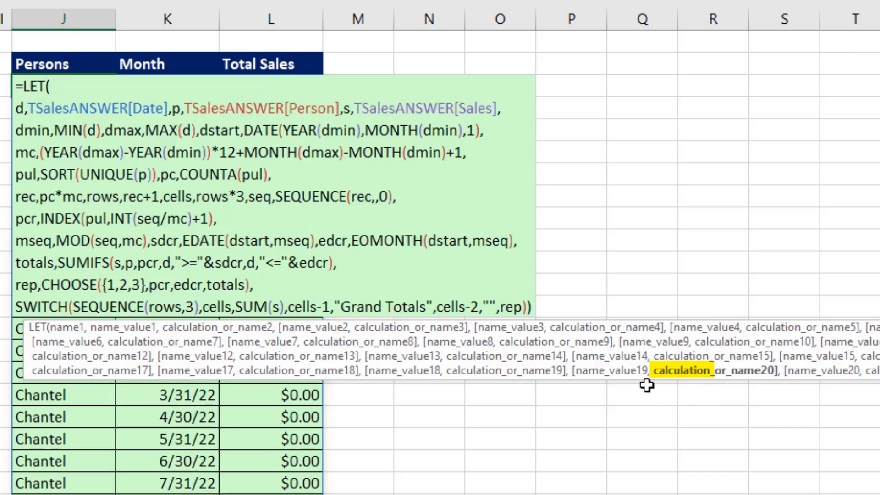
click(666, 374)
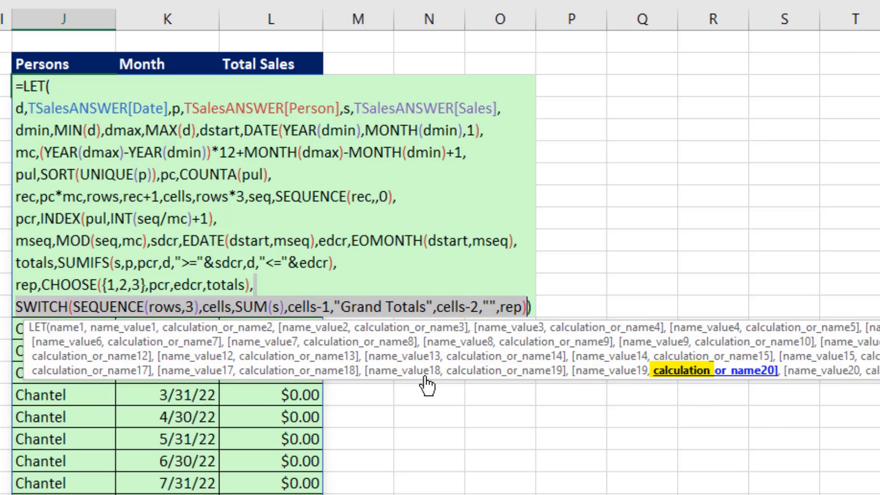
click(18, 307)
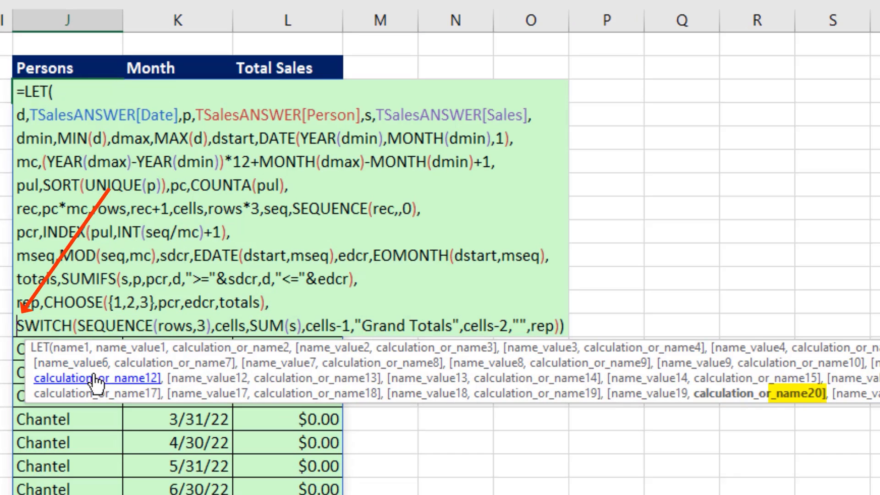
text(frep,)
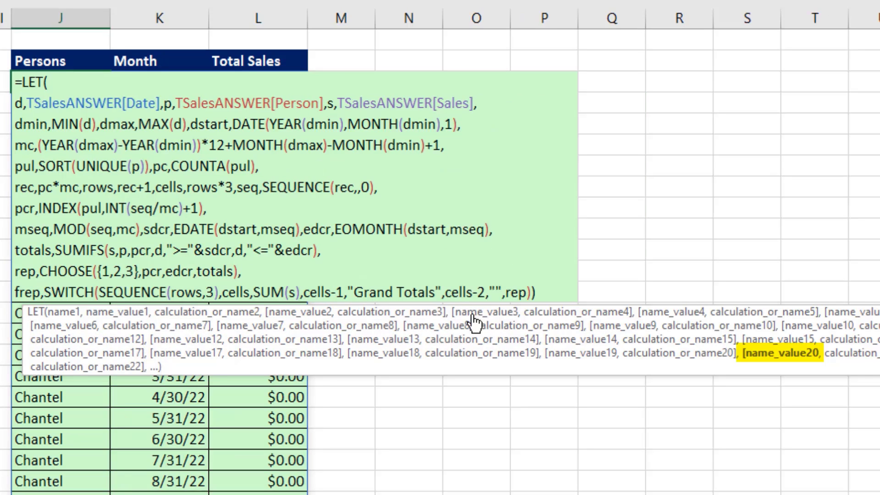
key(End)
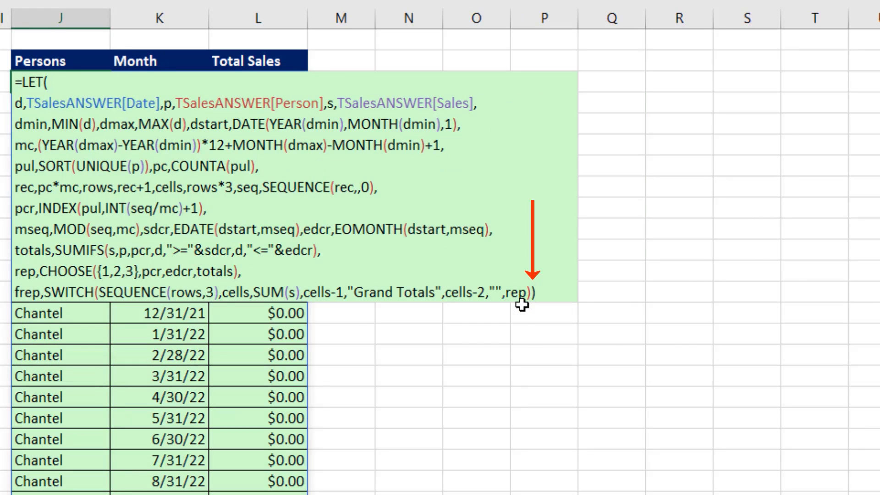
key(BackSpace)
text(,)
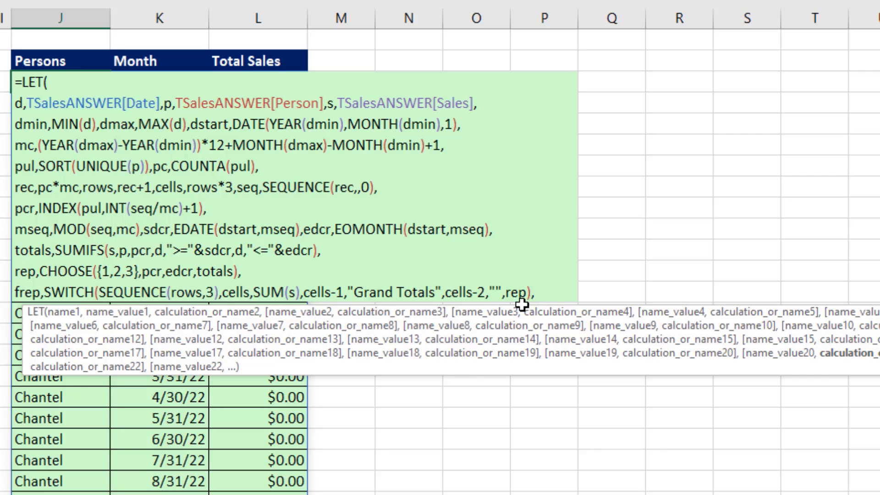
- On a new line of the LET formula in J3, start a FILTER function with frep as its array
key(alt+Return)
text(fil)
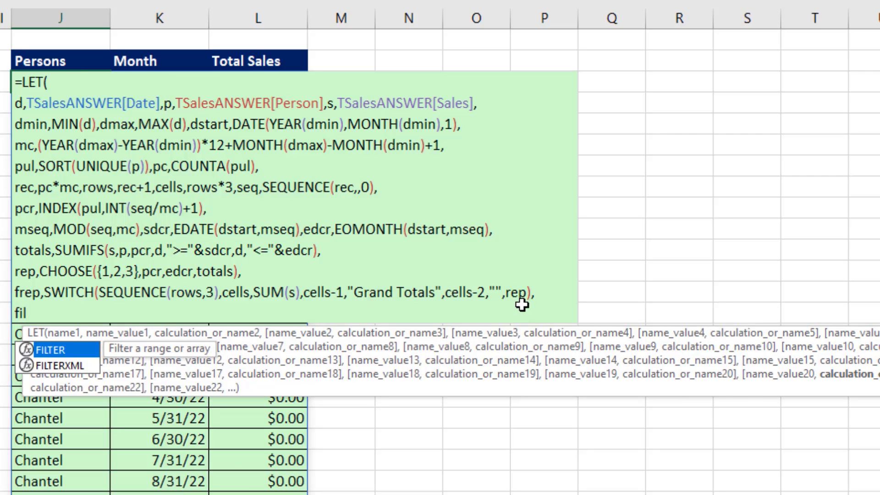
key(Tab)
text(fr)
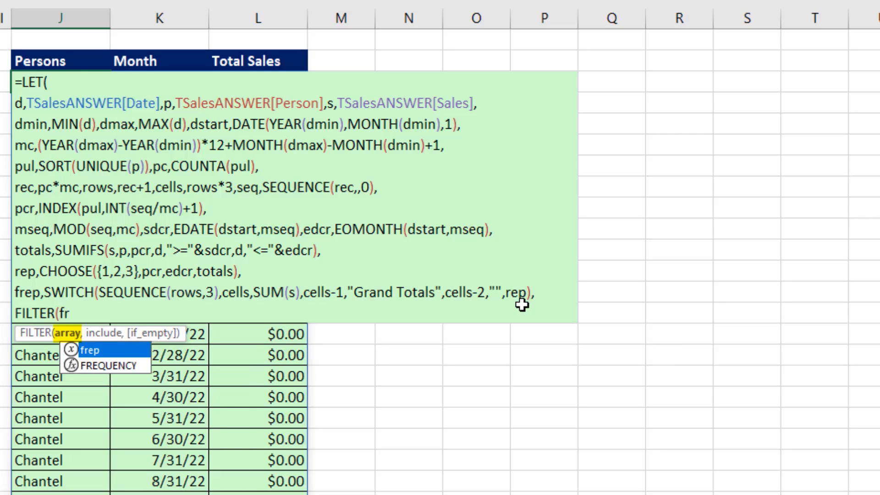
key(Tab)
text(,)
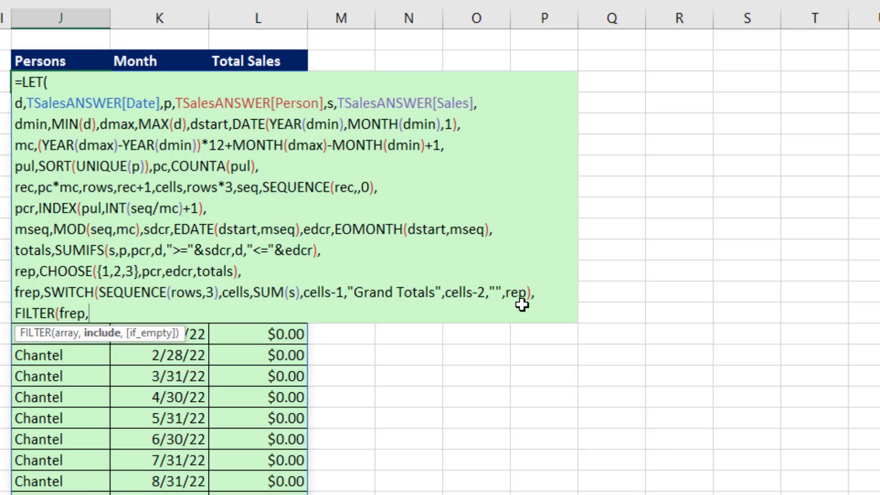
- Set FILTER's include condition to INDEX(frep,,3)>0, close the LET function and enter the formula in J3
text(frep)
click(90, 313)
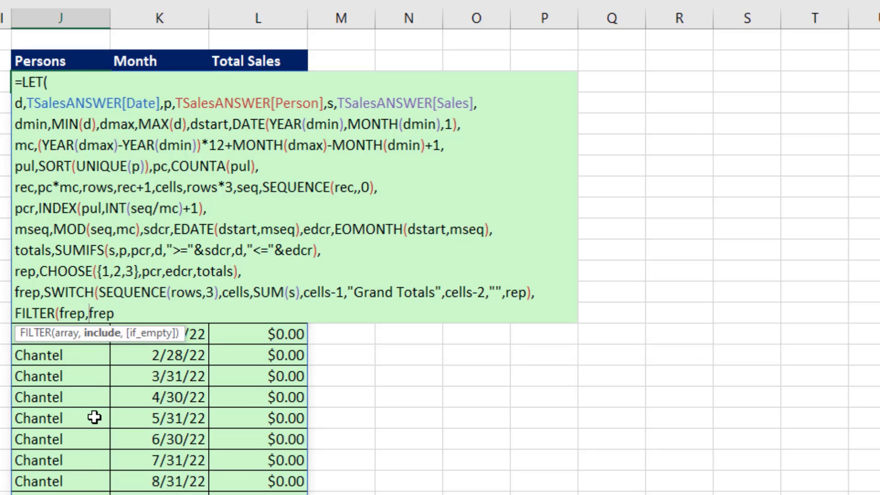
text(INDEX(frep,)
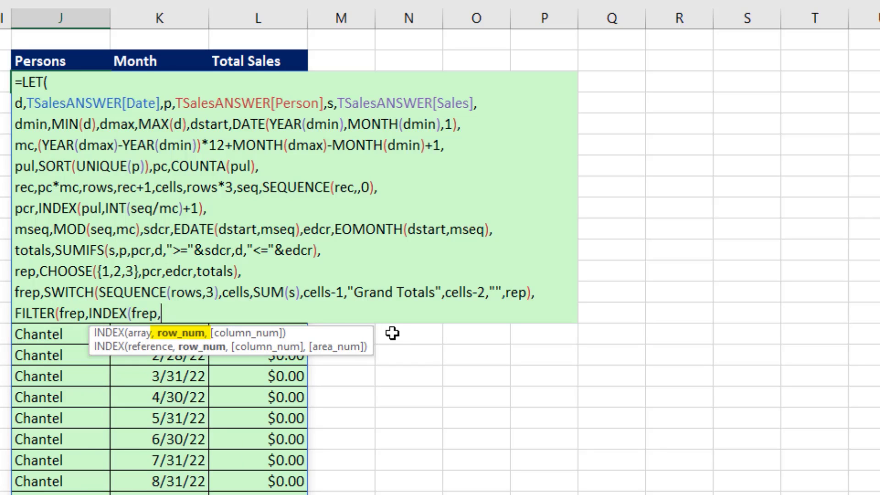
text(0)
text(,)
text(3)
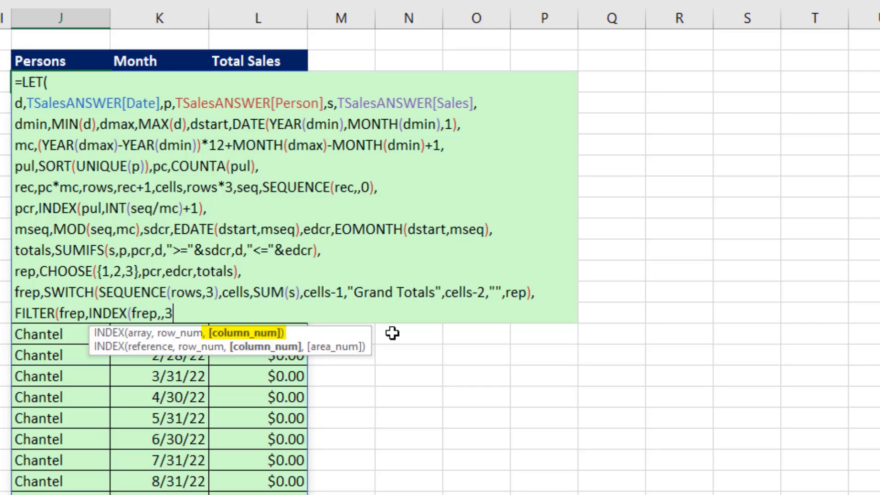
text()>)
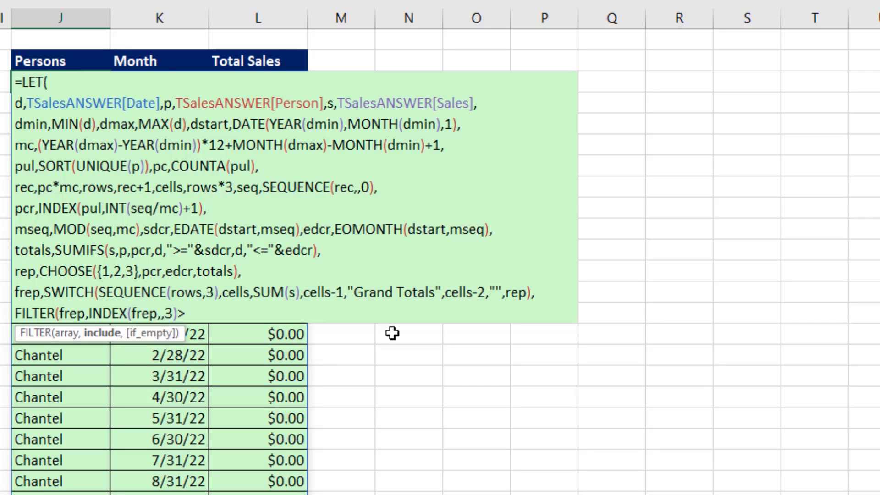
text(0))
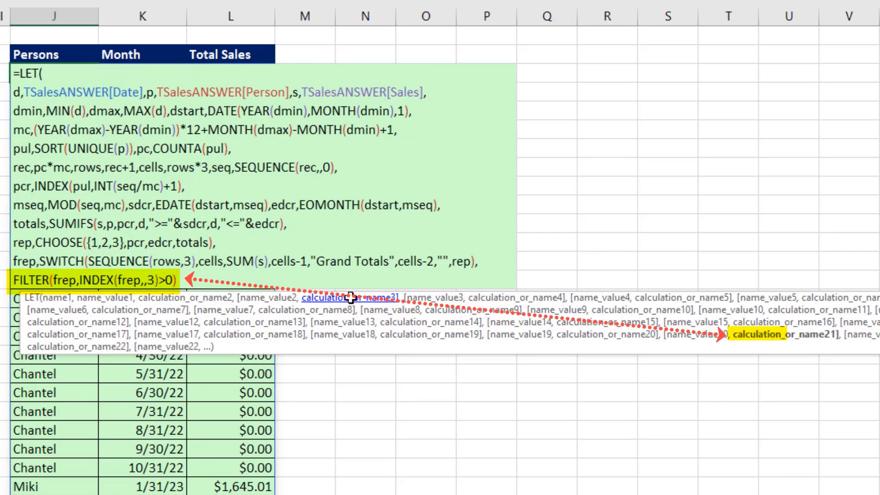
text())
key(ctrl+Return)
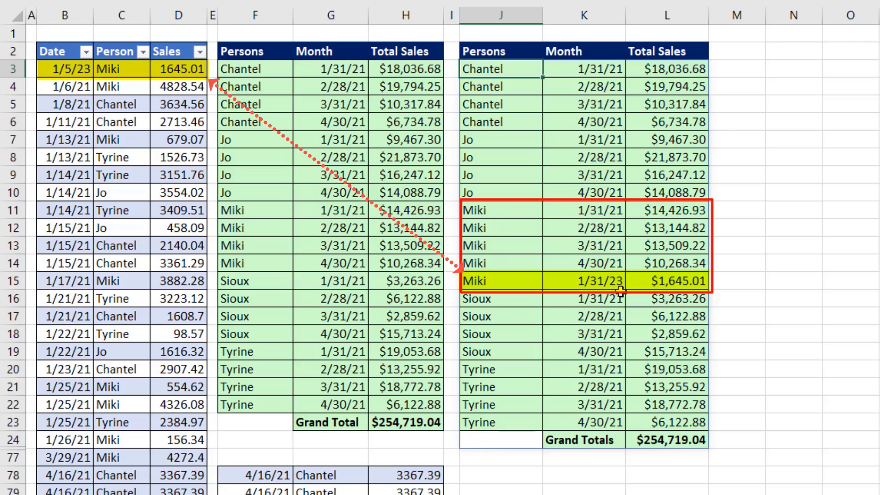
- Change the year of the date in B3 so it reads 1/5/2021
double_click(82, 71)
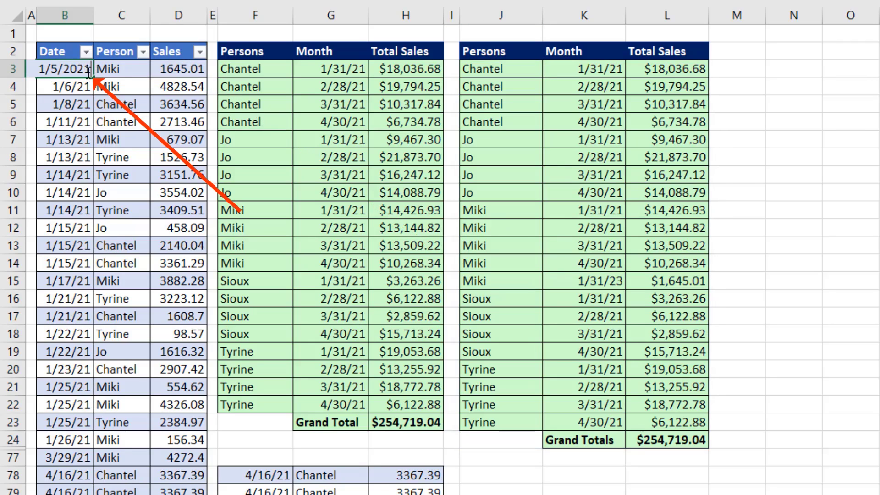
key(Escape)
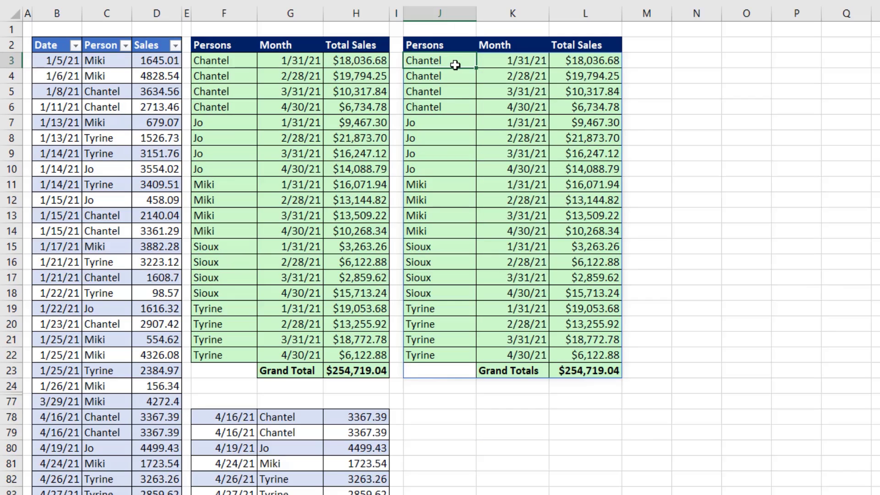
- Examine the mc month-count line and the final FILTER line of the LET formula in J3, and close the formula
key(F2)
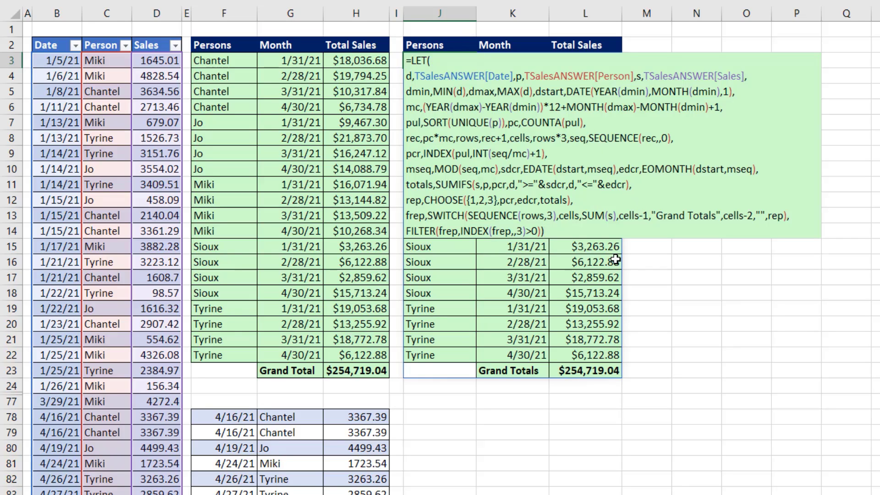
click(541, 231)
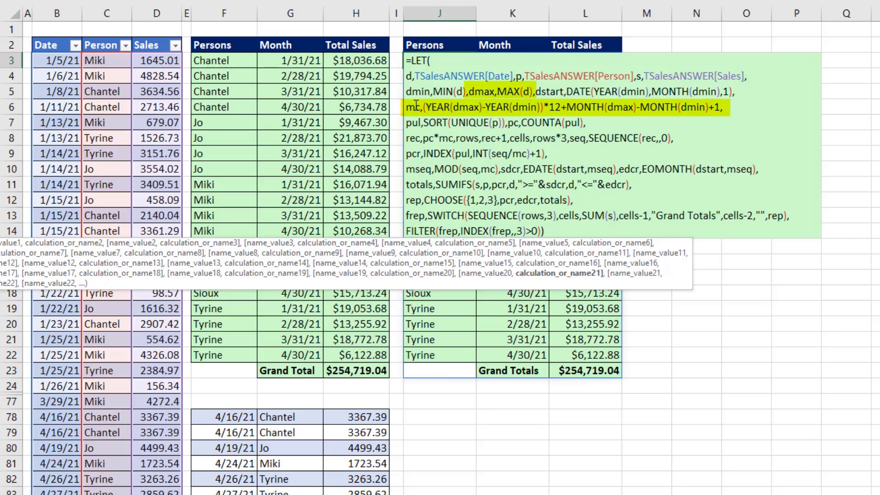
drag(407, 106, 733, 106)
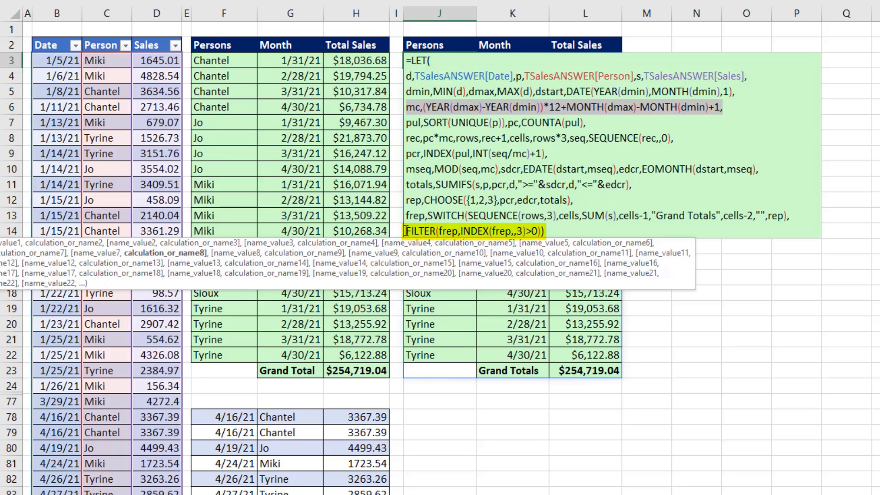
click(413, 231)
click(571, 232)
key(ctrl+Return)
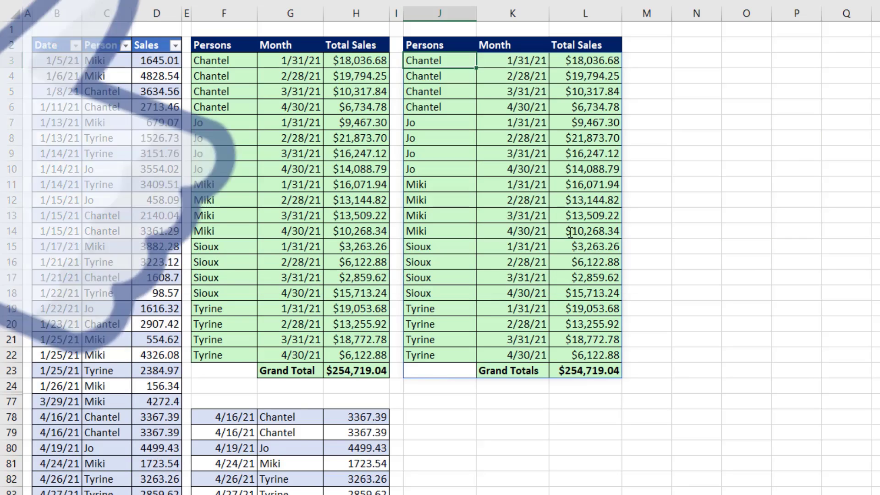